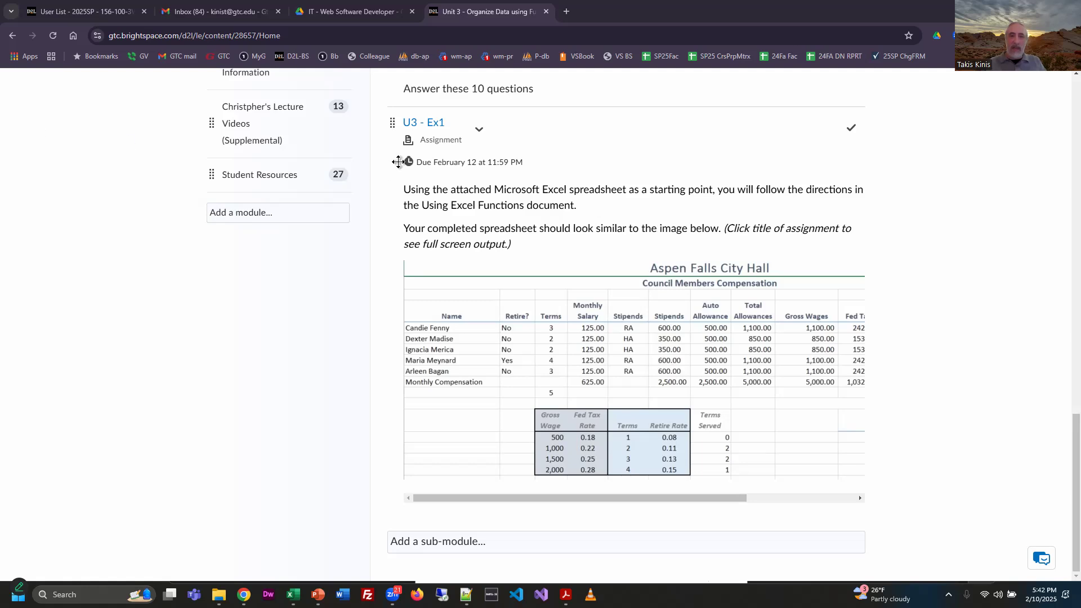
Step: Open the U3 - Ex1 assignment and place the U3 Using Excel functions.pdf window over it for reading
left_click(431, 124)
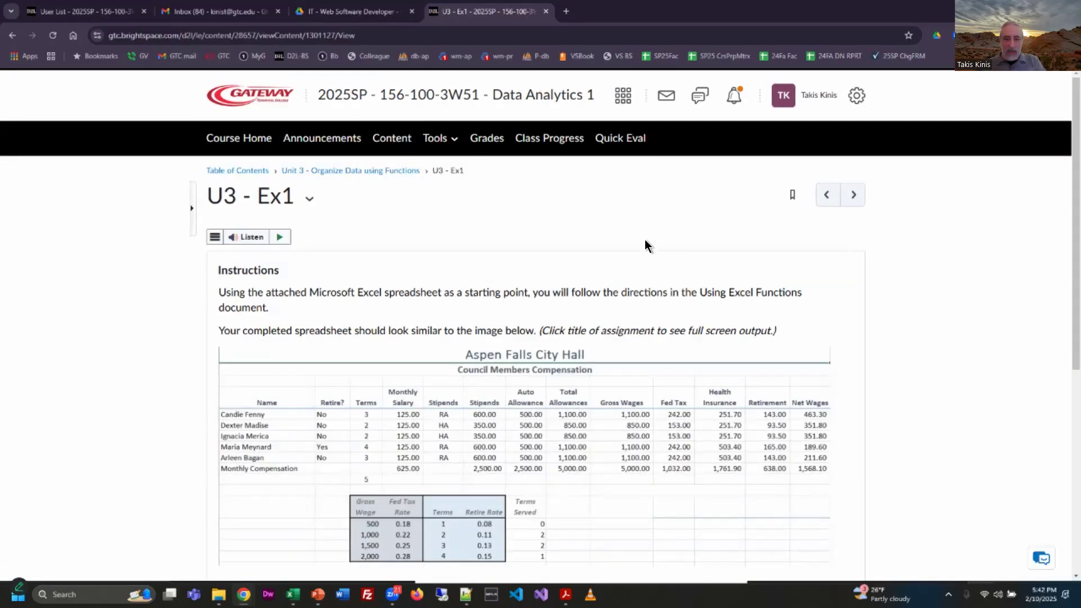
scroll(807, 392, "down", 2)
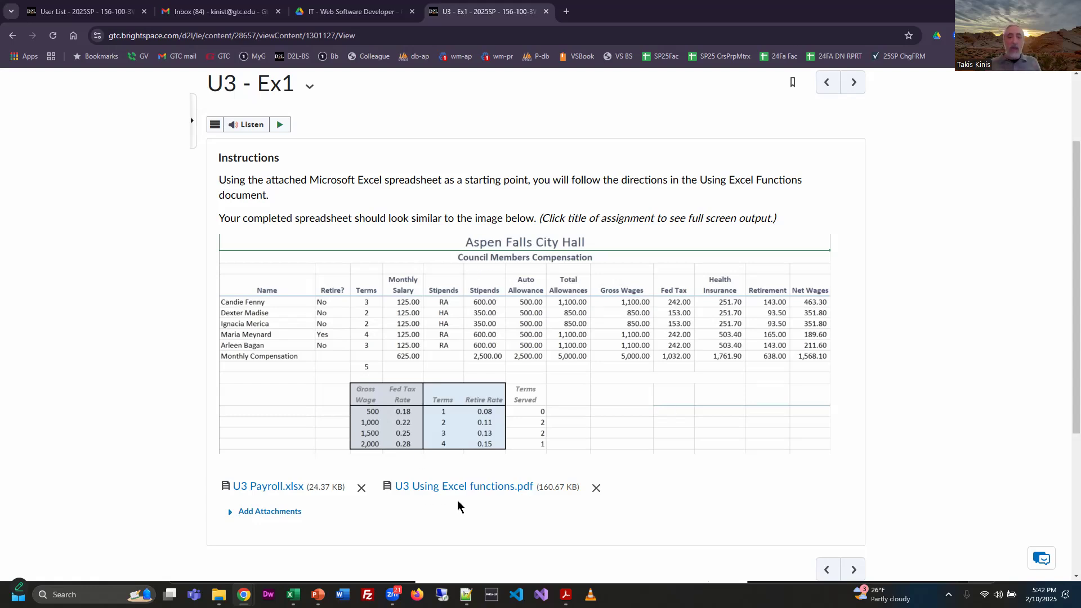
left_click_drag(506, 1, 744, 106)
scroll(769, 431, "up", 6)
scroll(769, 431, "up", 10)
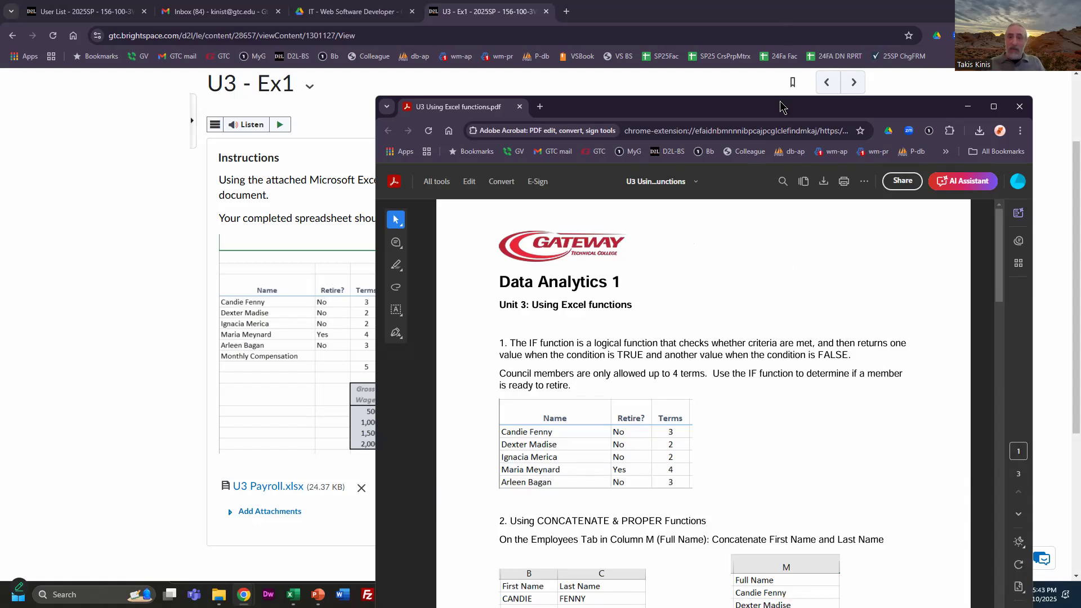
left_click_drag(781, 106, 802, 46)
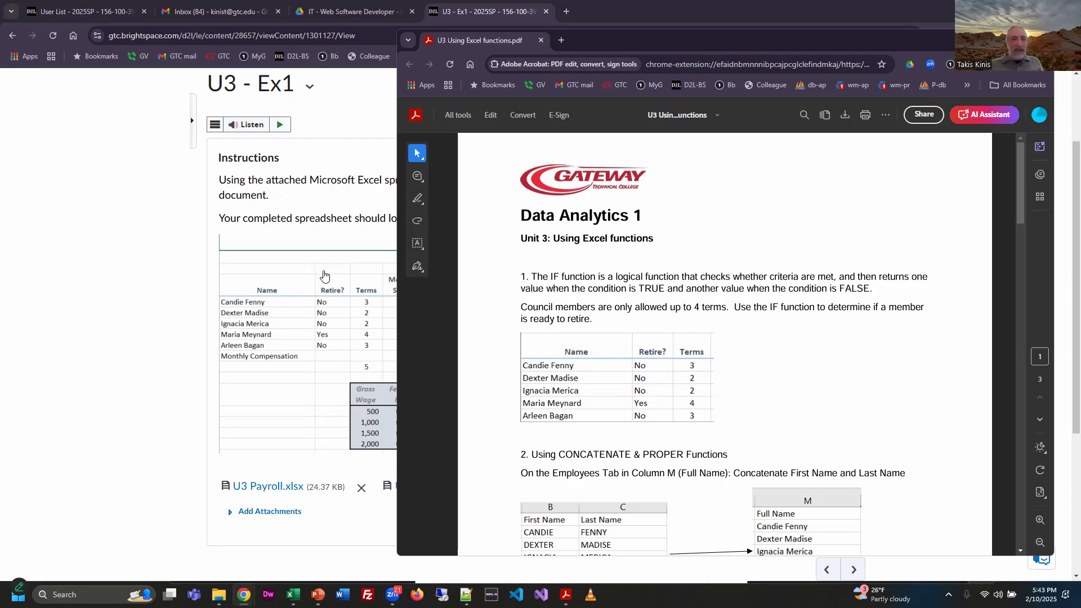
mouse_move(800, 45)
left_mouse_down()
mouse_move(803, 321)
mouse_move(826, 72)
mouse_move(833, 138)
mouse_move(809, 130)
mouse_move(797, 47)
left_mouse_up()
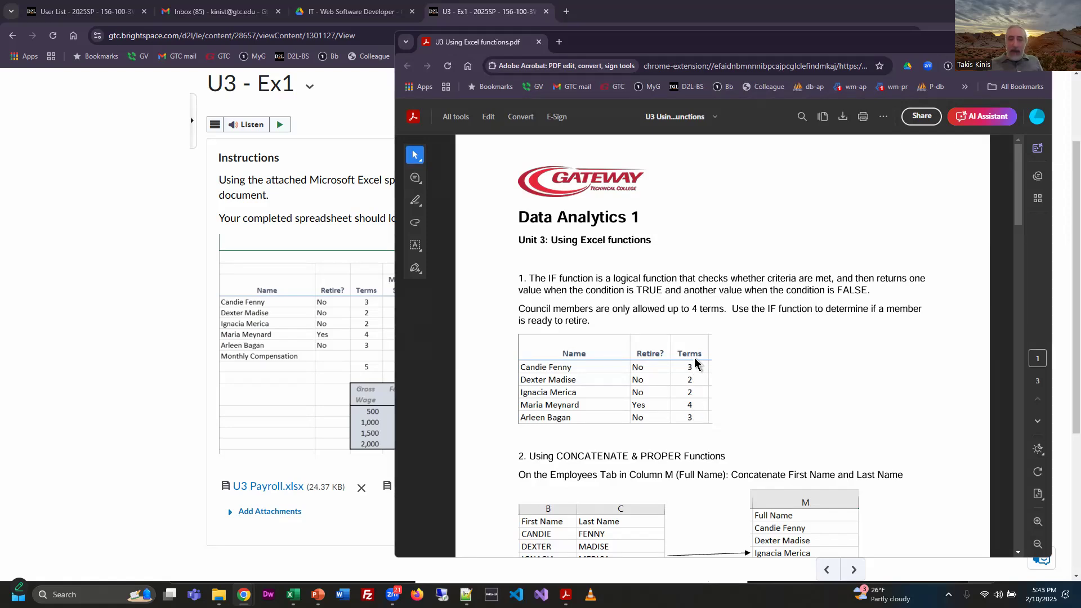
Step: Switch to the payroll workbook in Excel and examine the Terms values in C5:C9 and the Retire? formula in B5 of the Payroll sheet
key("alt+Tab")
key("alt+Tab")
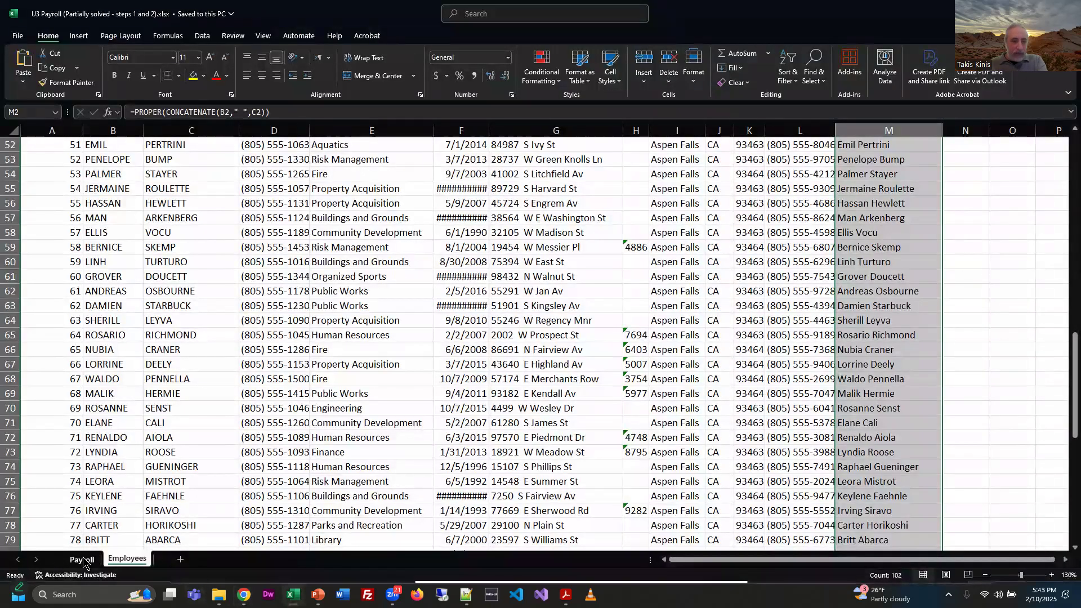
left_click(81, 559)
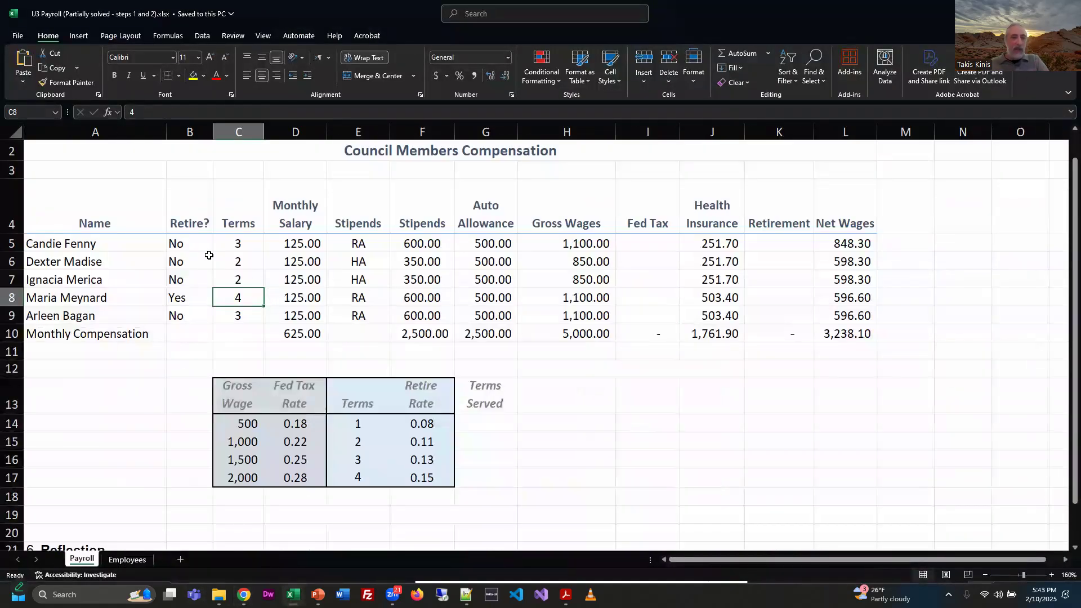
left_click(245, 243)
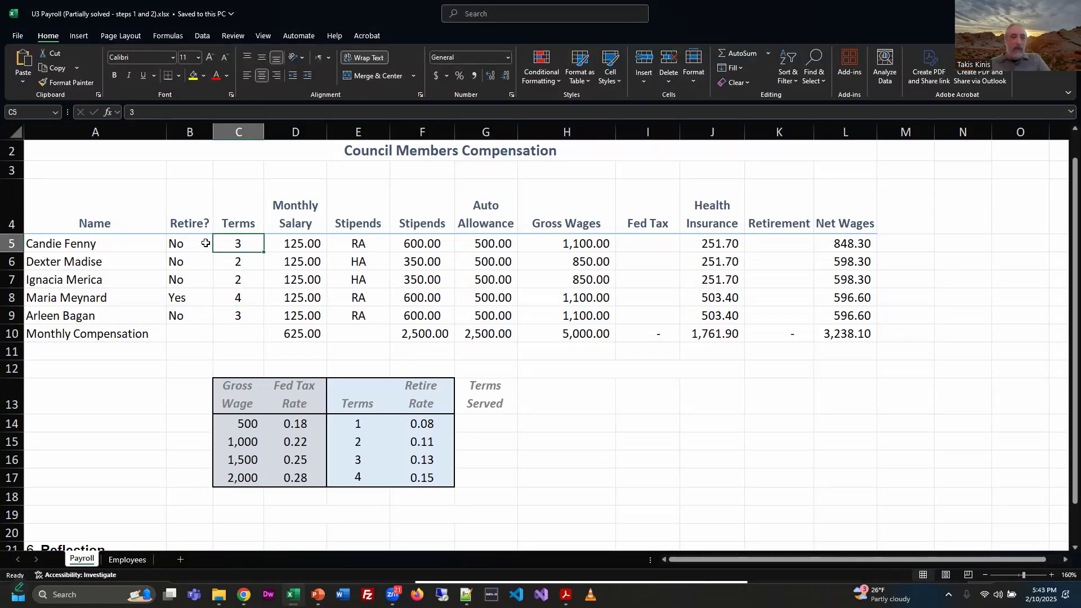
left_click_drag(246, 244, 240, 322)
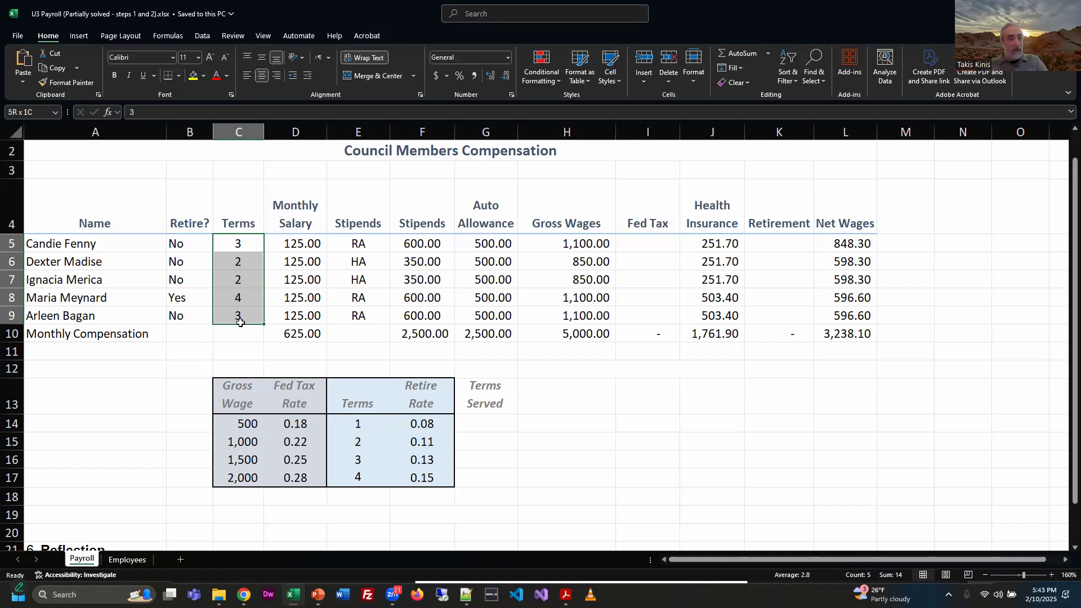
left_click(193, 243)
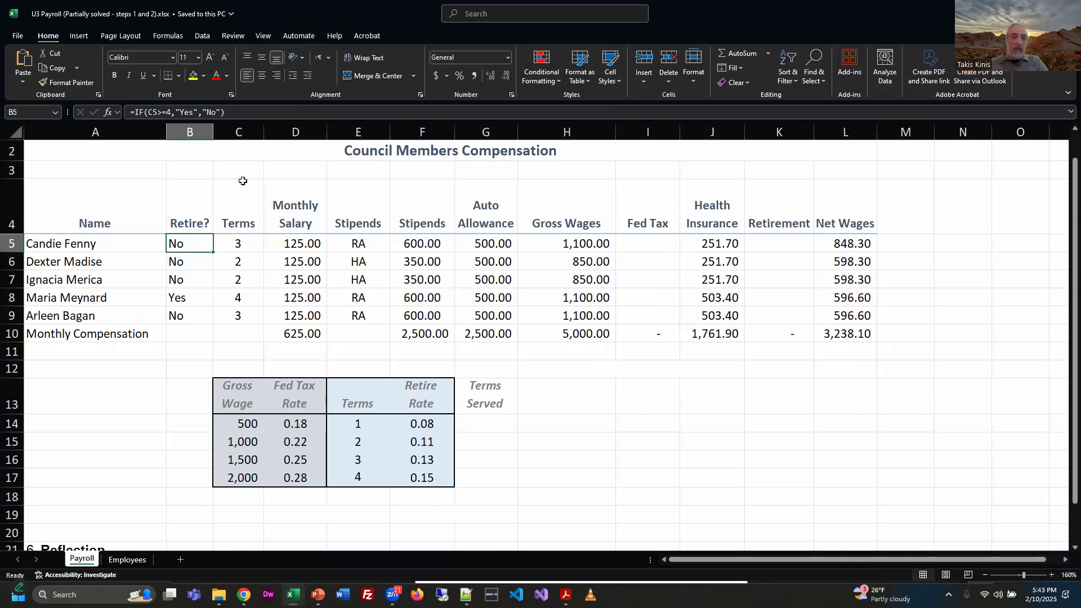
Step: Widen the Retire? column to examine the IF formulas in B5 and B8 against the Terms values, and autofit it again
left_click_drag(213, 131, 329, 132)
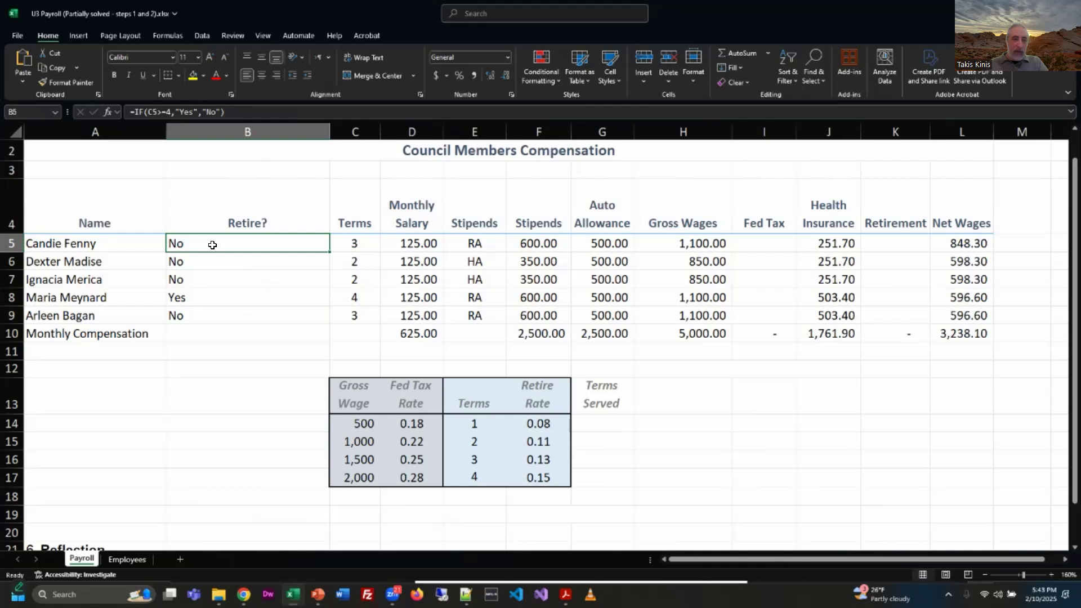
left_click(247, 110)
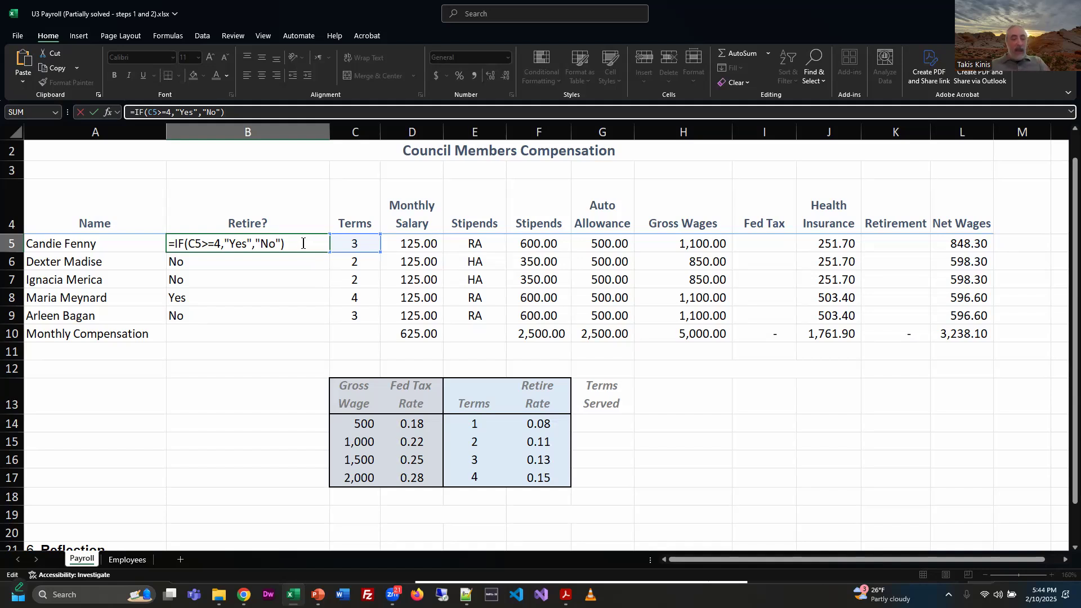
key("ctrl+Return")
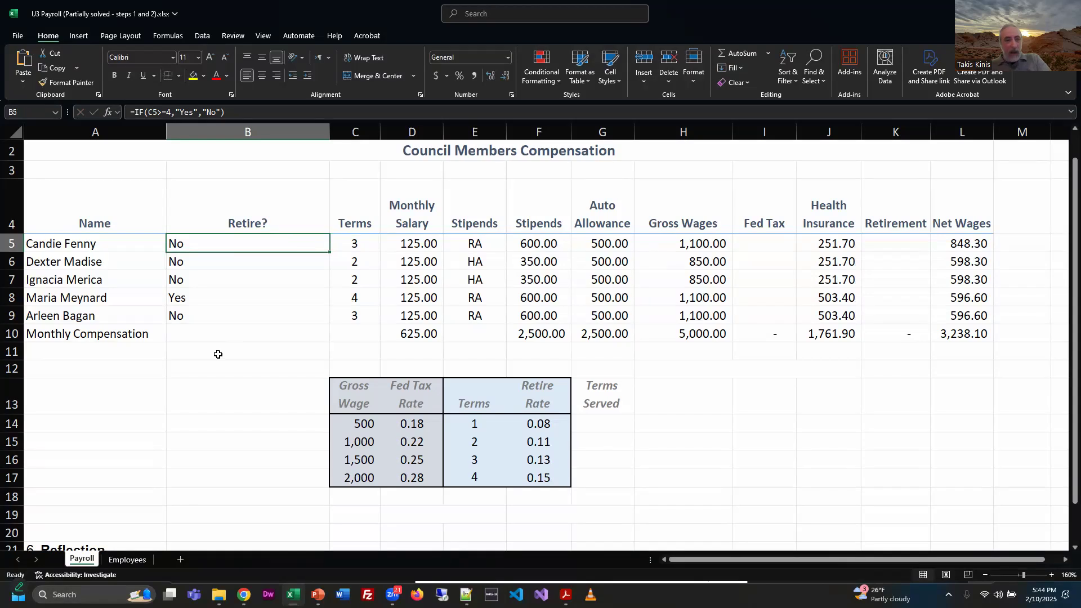
left_click(354, 301)
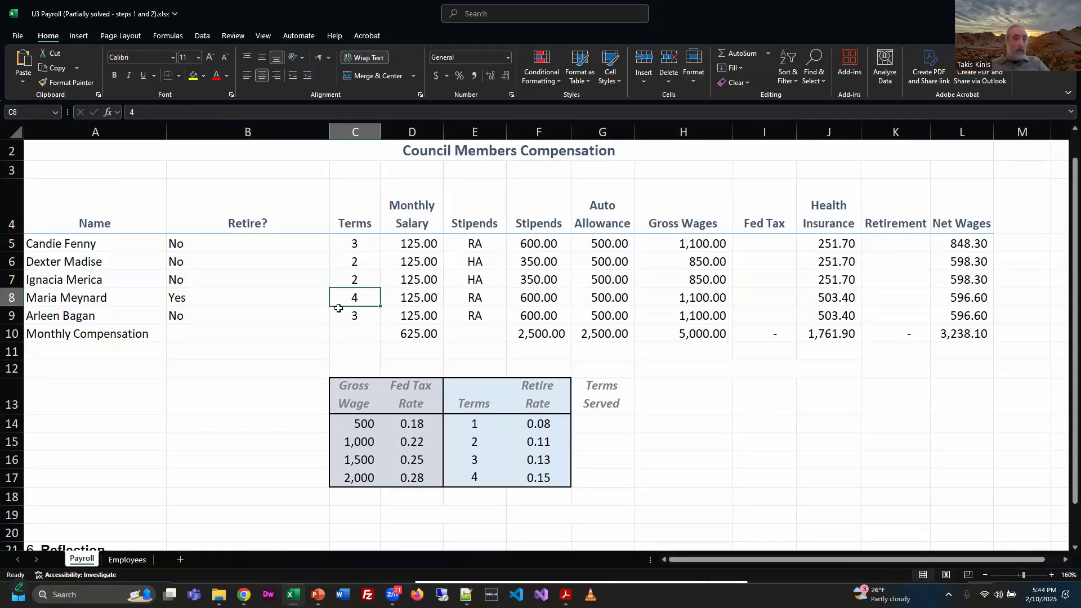
left_click(238, 299)
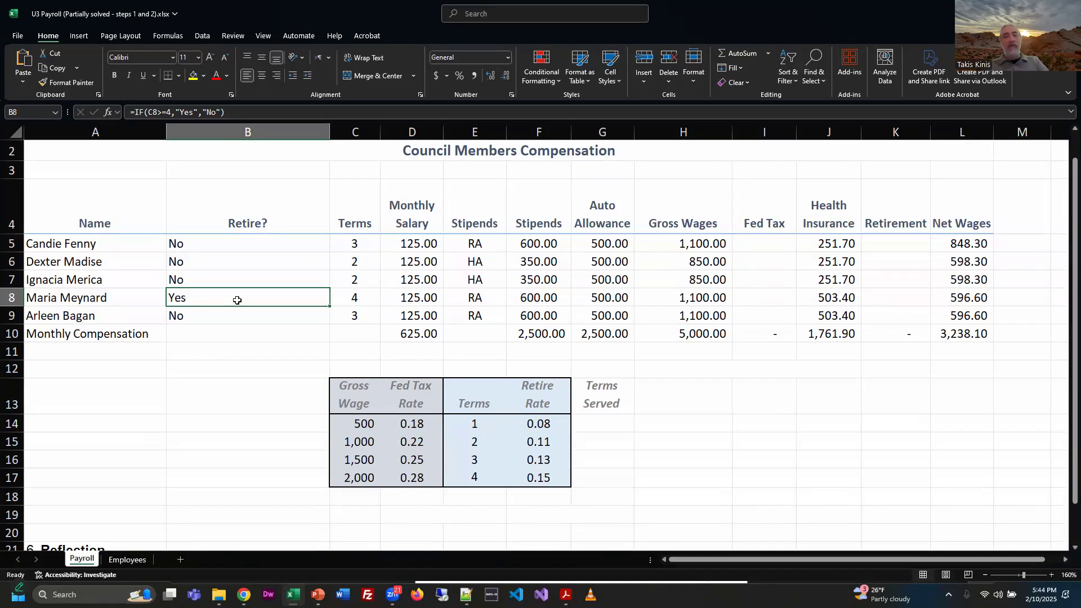
double_click(330, 133)
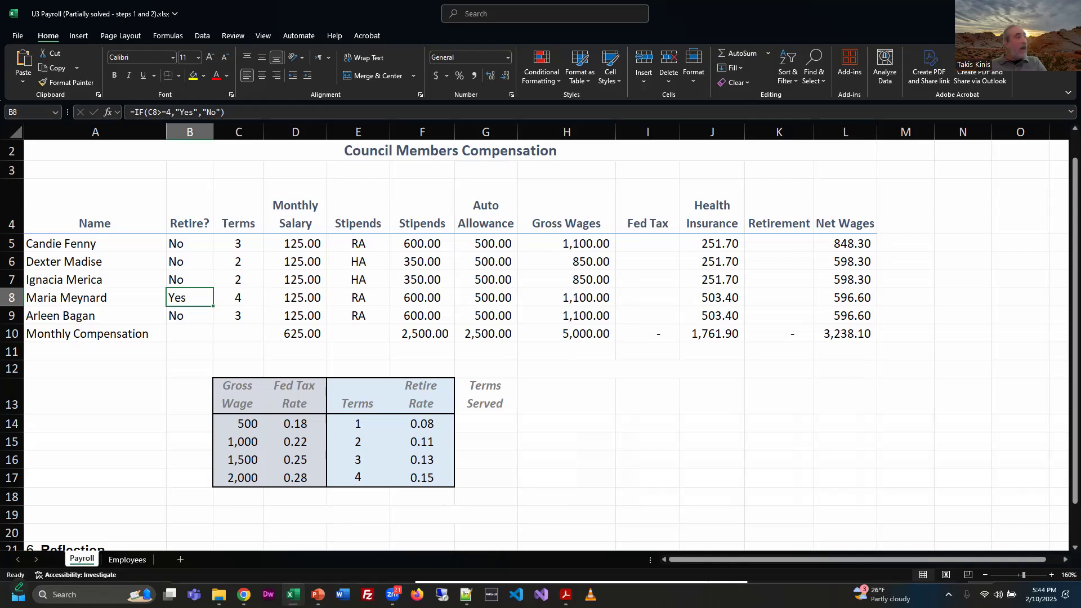
Step: Read task 2 in the PDF instructions and return to the workbook to view the first rows of the Employees sheet
key("alt+Tab")
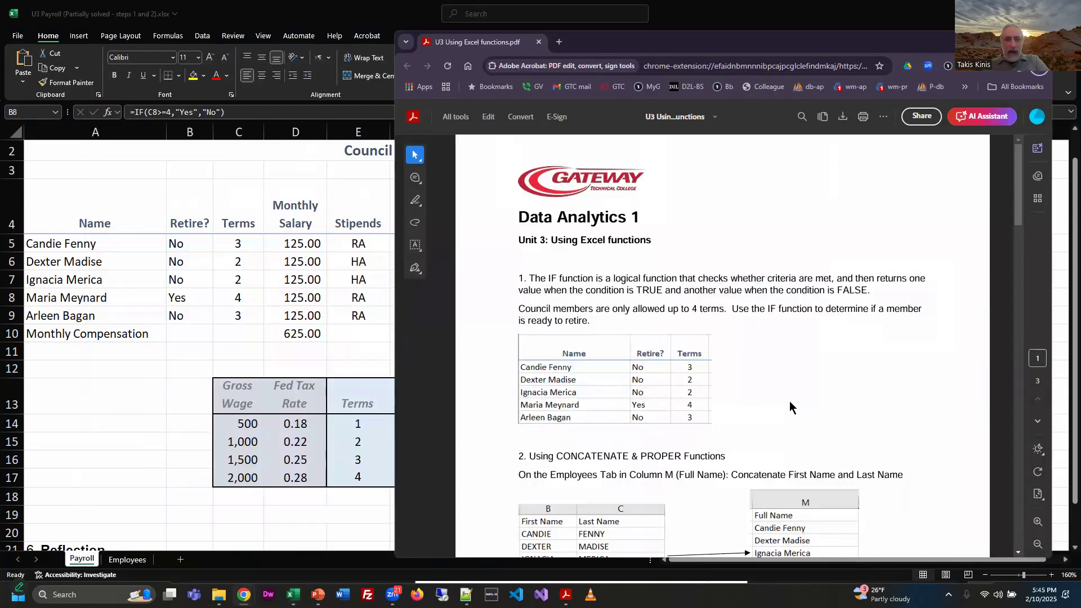
scroll(840, 373, "down", 4)
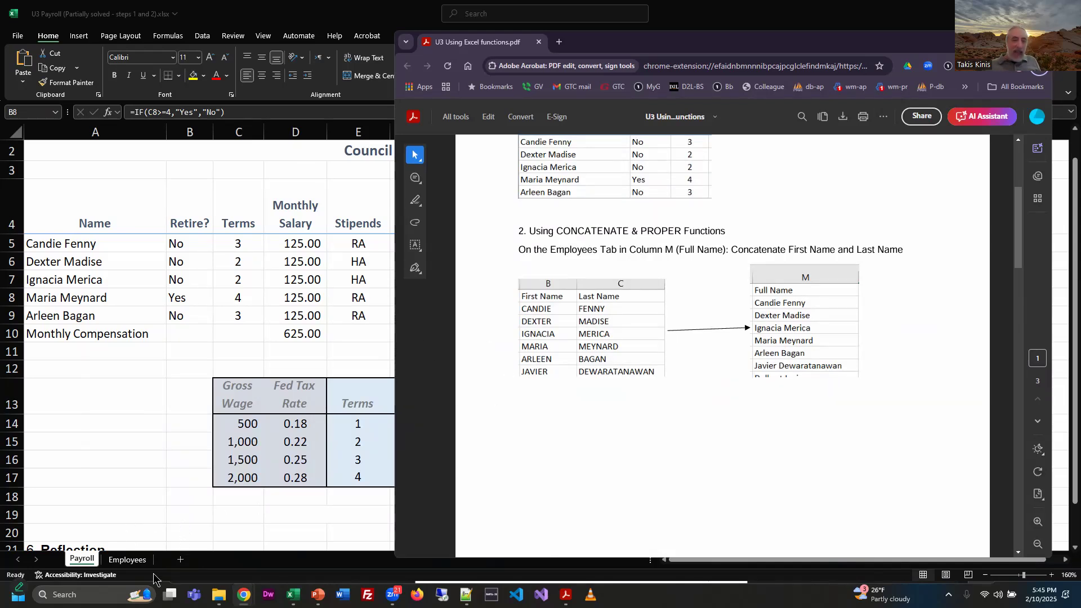
left_click(224, 19)
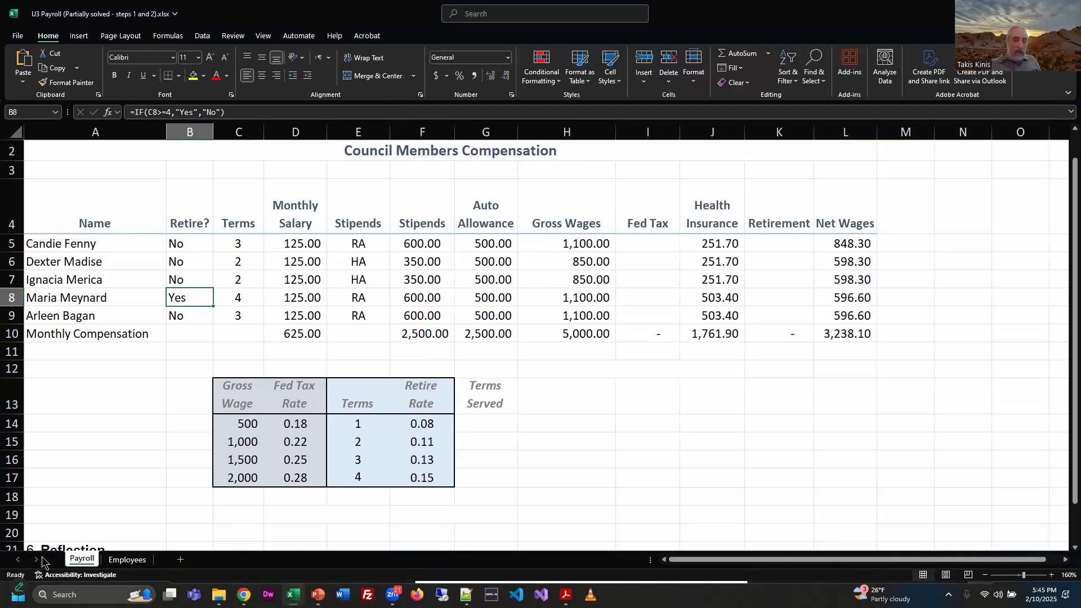
left_click(130, 560)
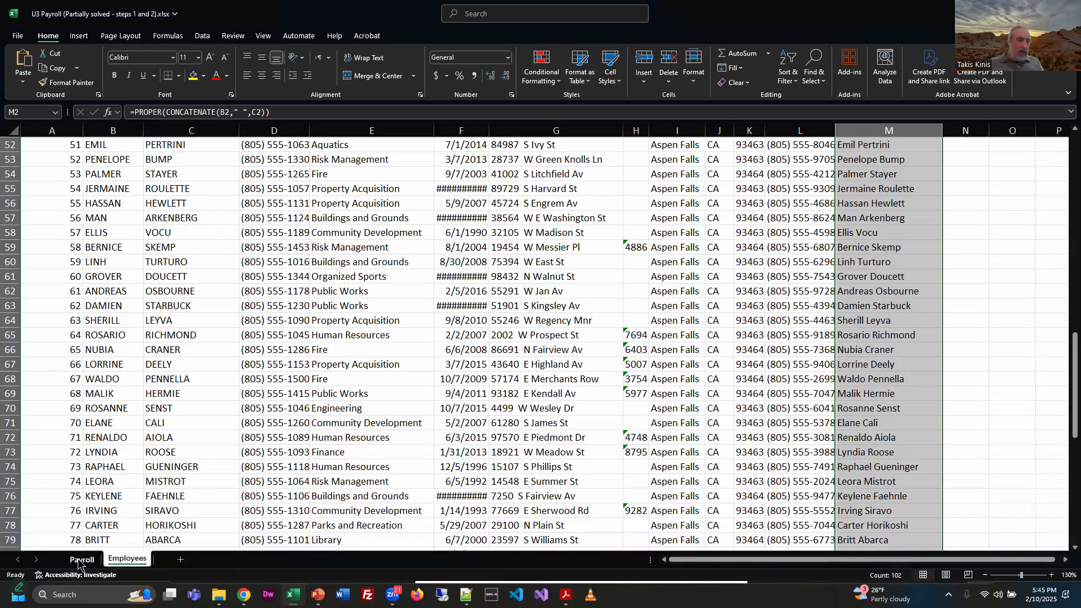
left_click(81, 560)
left_click(128, 560)
scroll(537, 434, "up", 9)
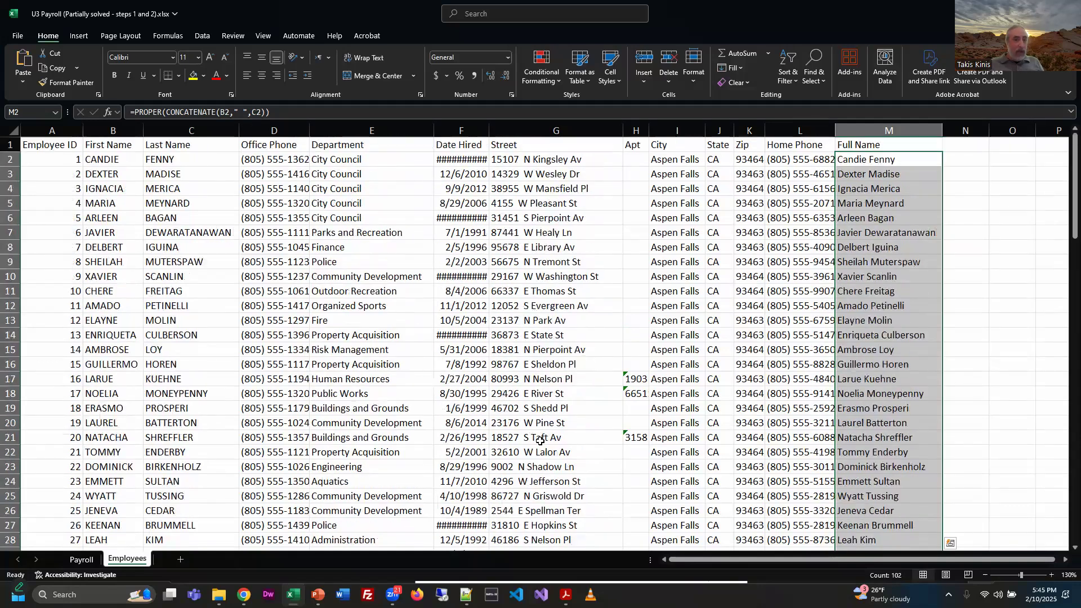
Step: Review the first header cells of the Employees sheet and autofit the Date Hired column
left_click(58, 147)
left_click(128, 145)
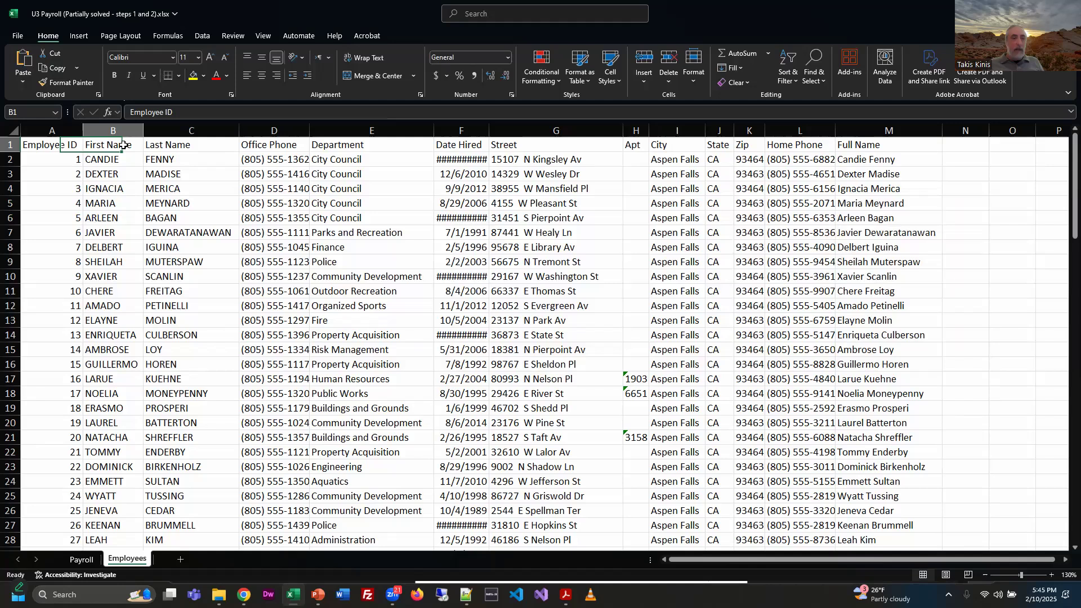
left_click(218, 142)
left_click(44, 145)
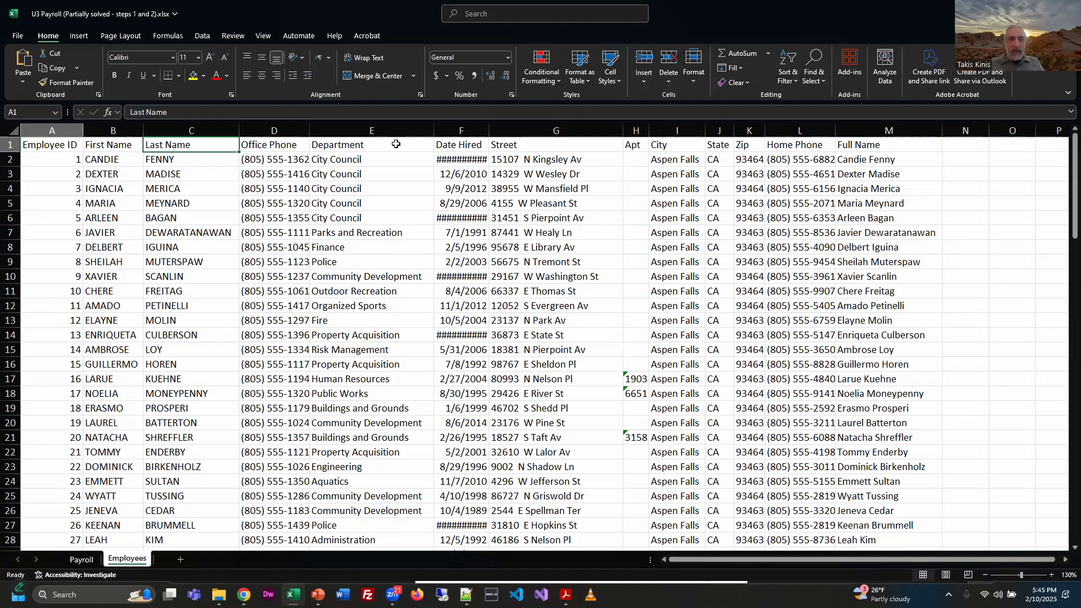
double_click(487, 130)
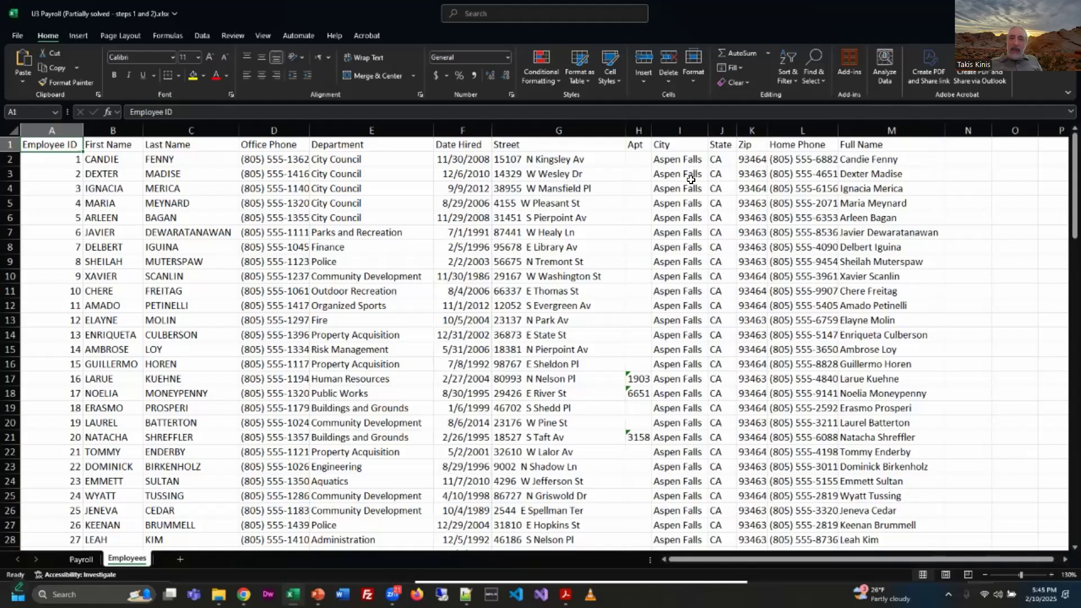
Step: Select the Full Name formula in M2 and review the CONCATENATE & PROPER Functions task in the PDF instructions
left_click(870, 158)
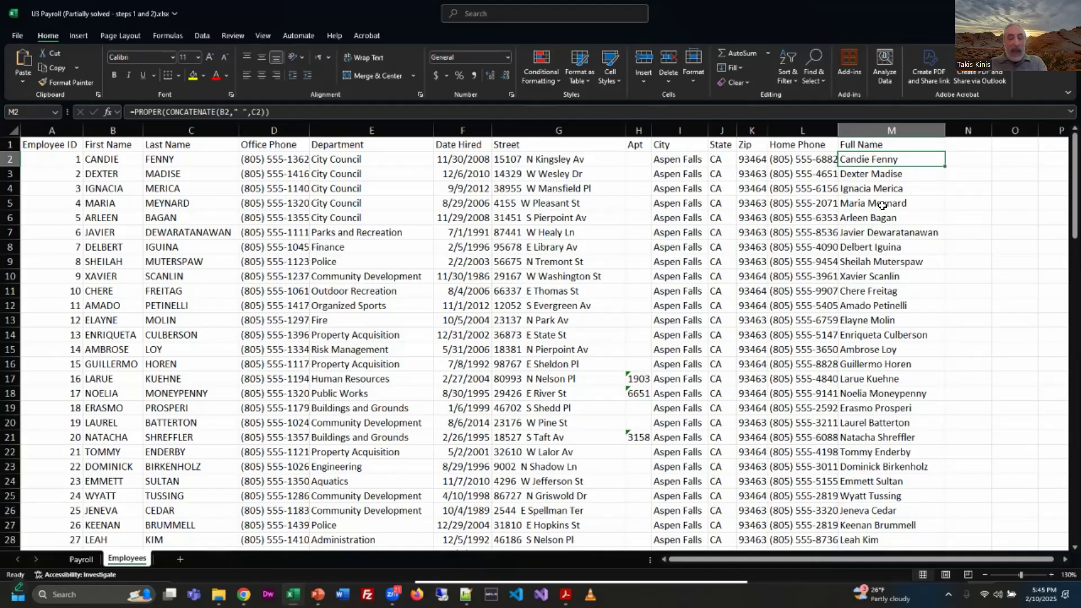
key("alt+Tab")
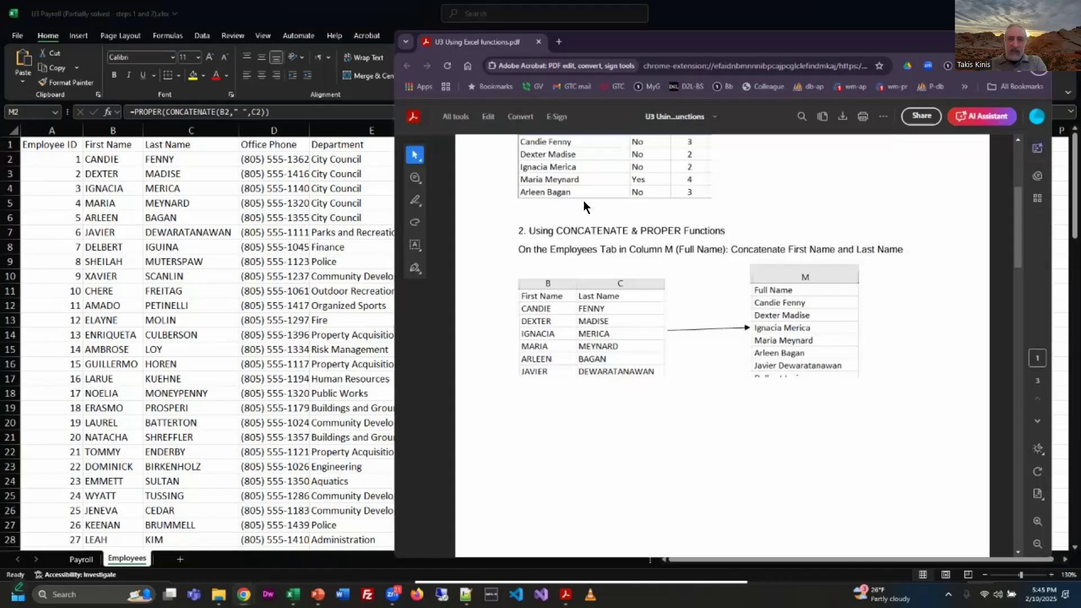
left_click_drag(528, 231, 726, 230)
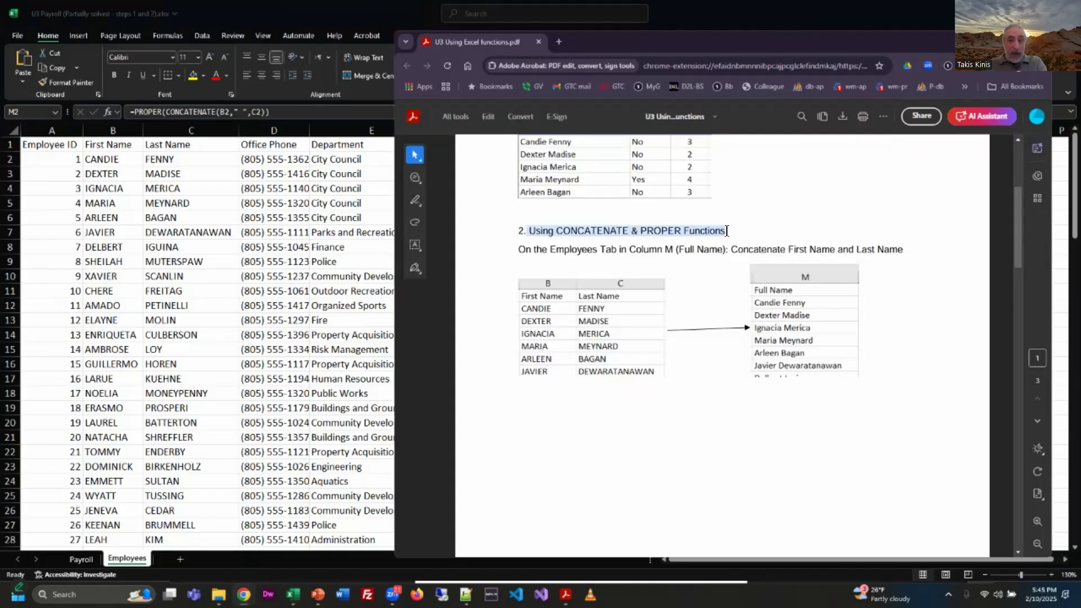
left_click(522, 384)
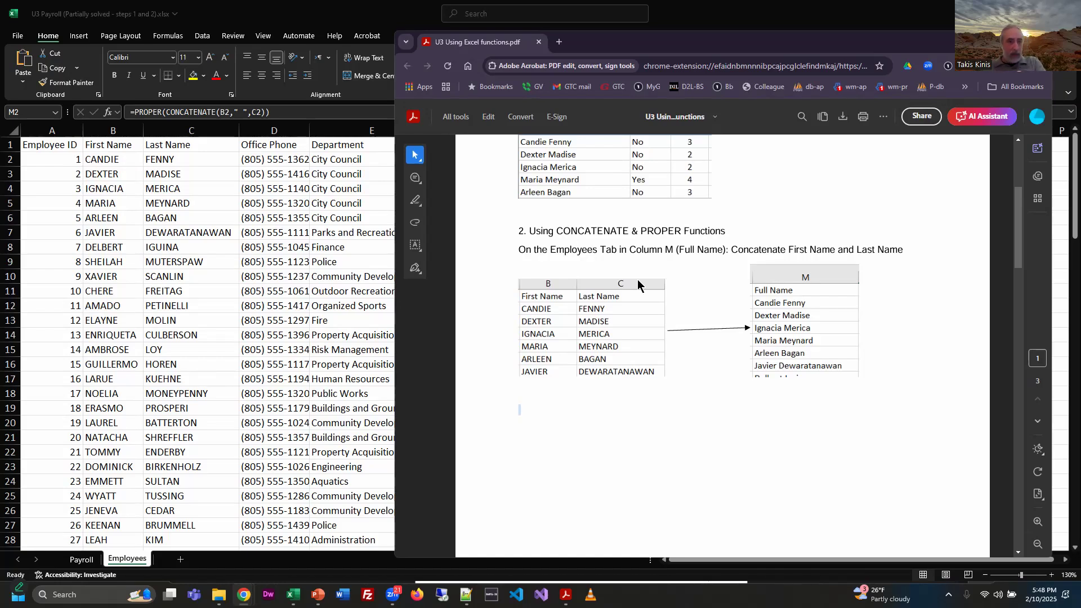
Step: Return to the workbook, widen the Full Name column and examine the CONCATENATE part of the M2 formula without changing it
key("alt+Tab")
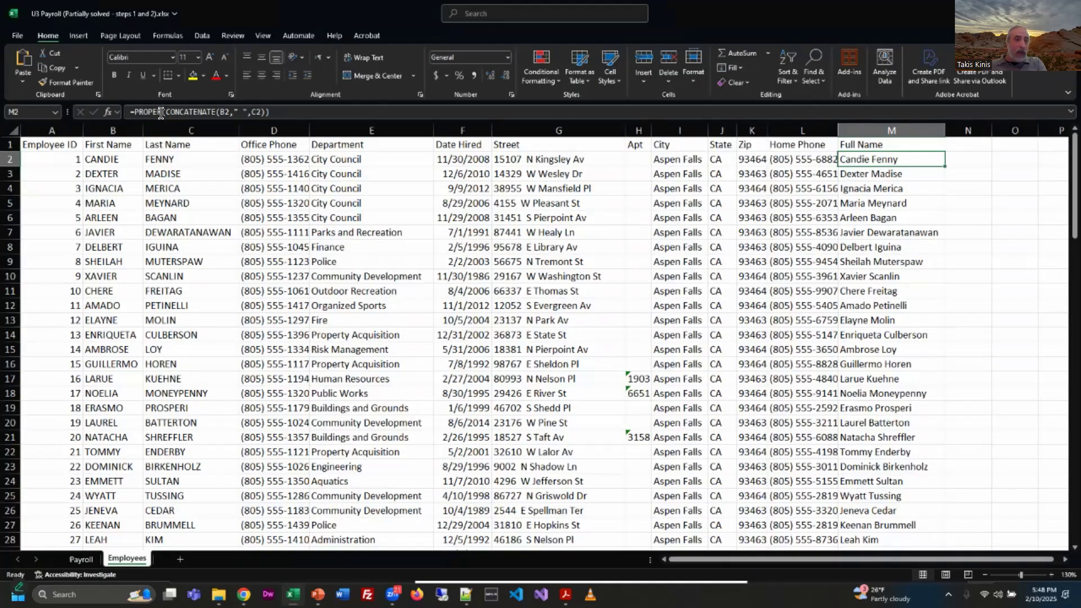
left_click_drag(937, 125, 1062, 135)
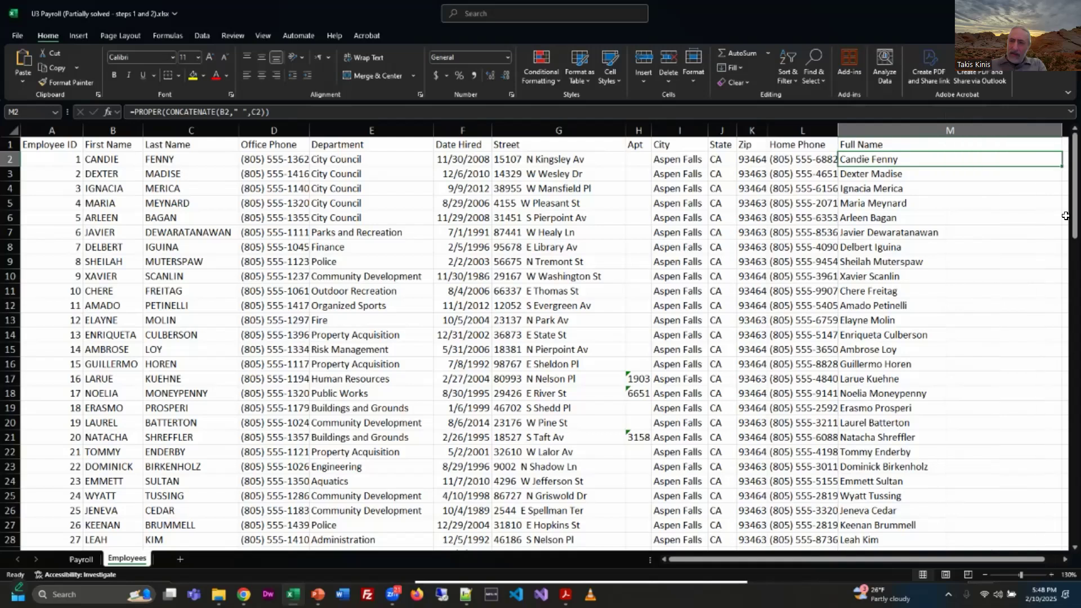
left_click(321, 113)
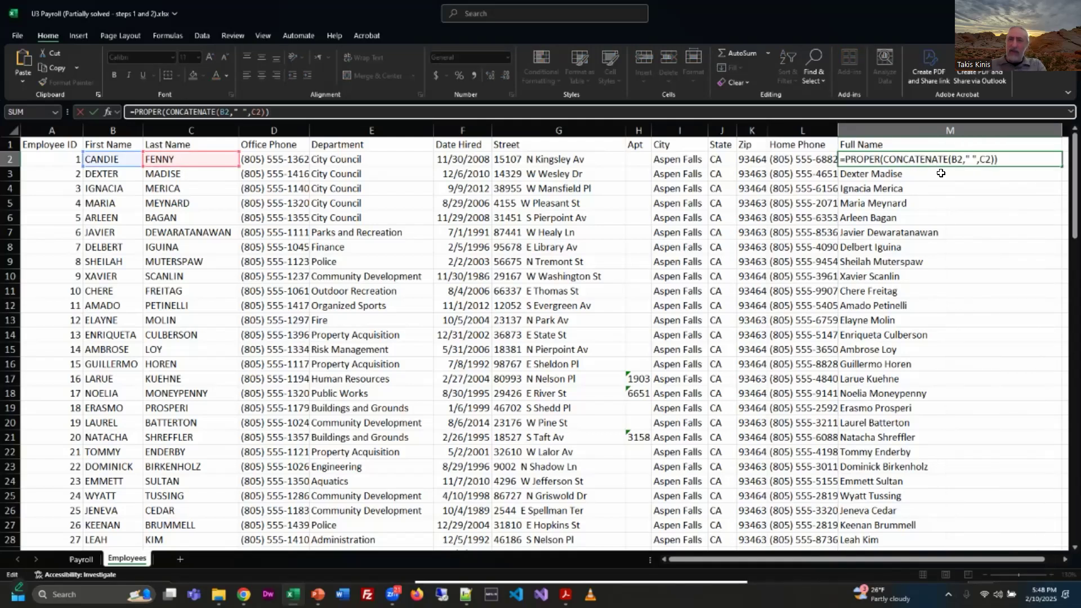
left_click_drag(882, 158, 996, 159)
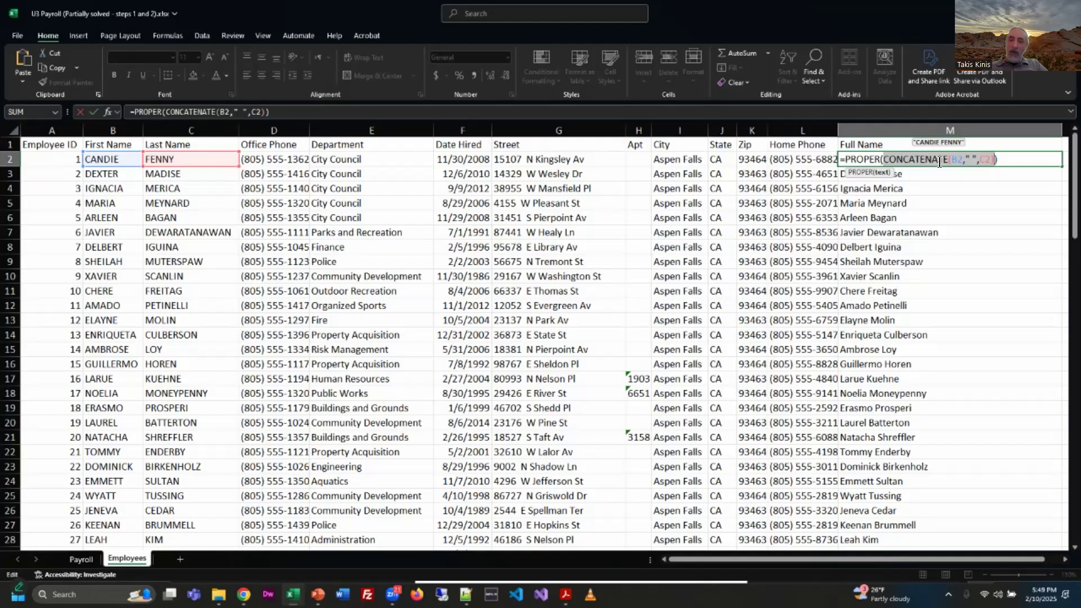
left_click(918, 196)
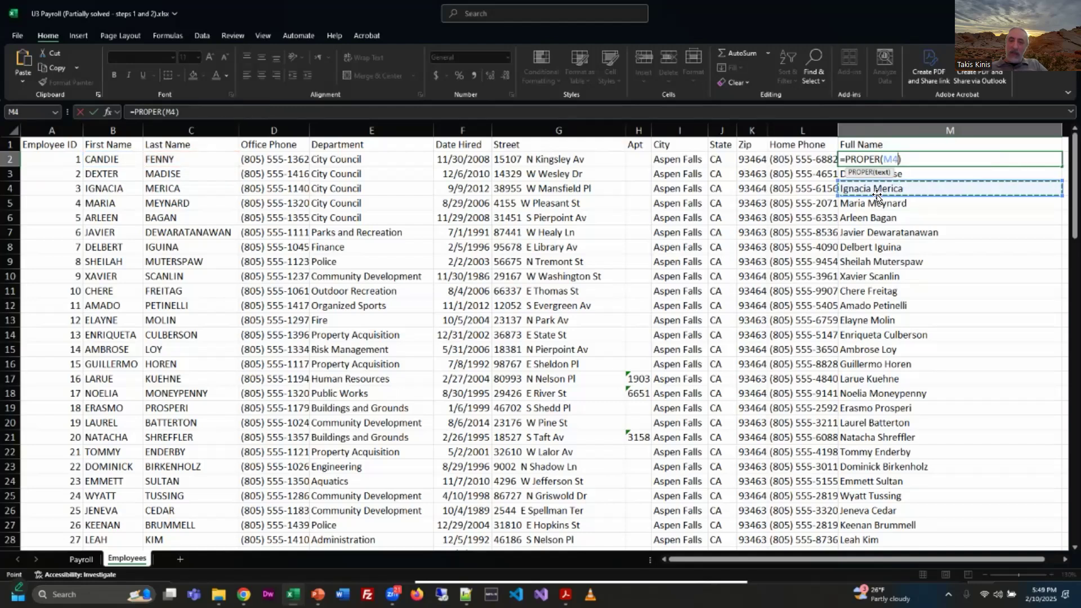
key("Escape")
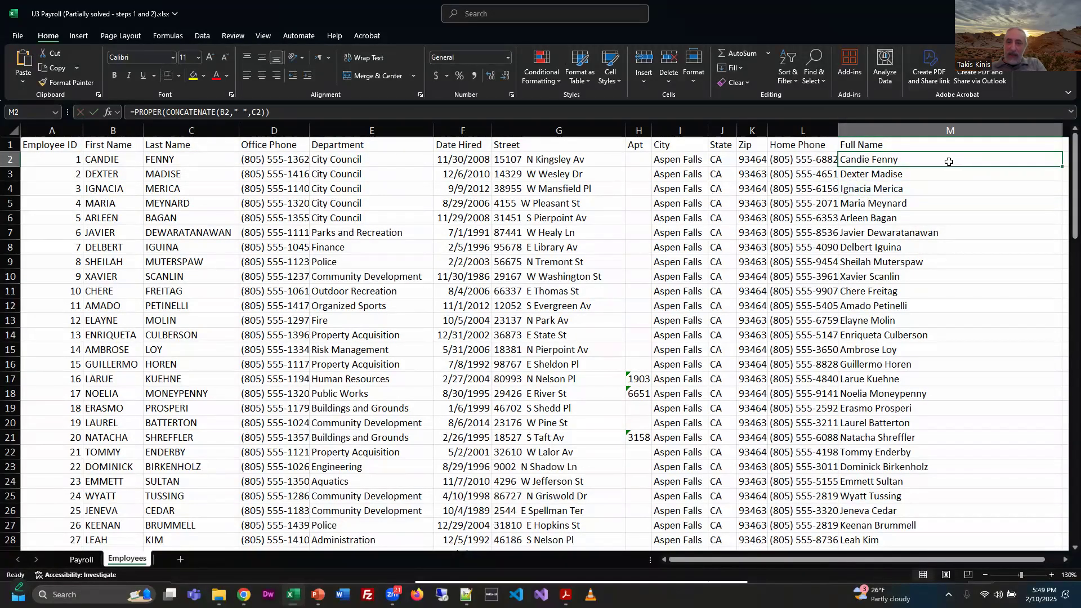
Step: Remove the PROPER function from the M2 formula, leaving =CONCATENATE(B2," ",C2), and restore the original formula
left_click(670, 113)
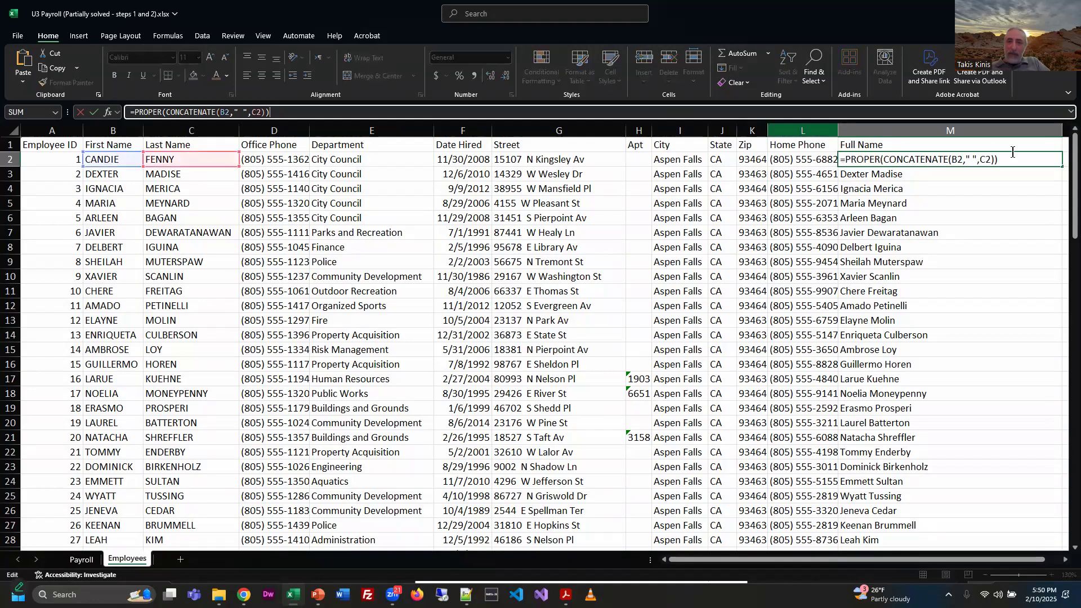
left_click(883, 159)
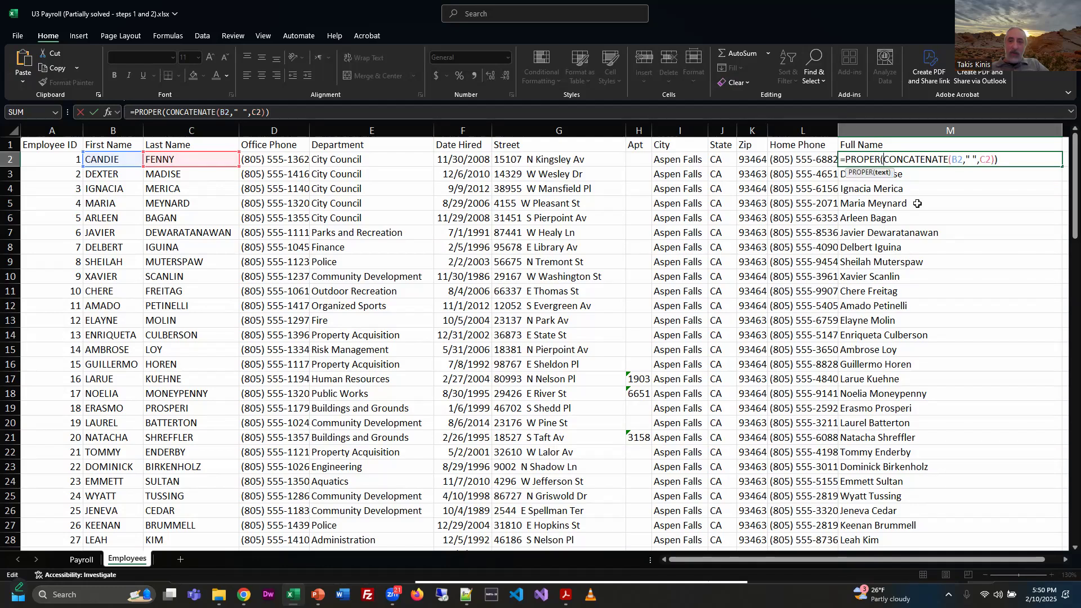
key("BackSpace")
key("BackSpace")
key("BackSpace")
key("BackSpace")
key("BackSpace")
key("BackSpace")
key("BackSpace")
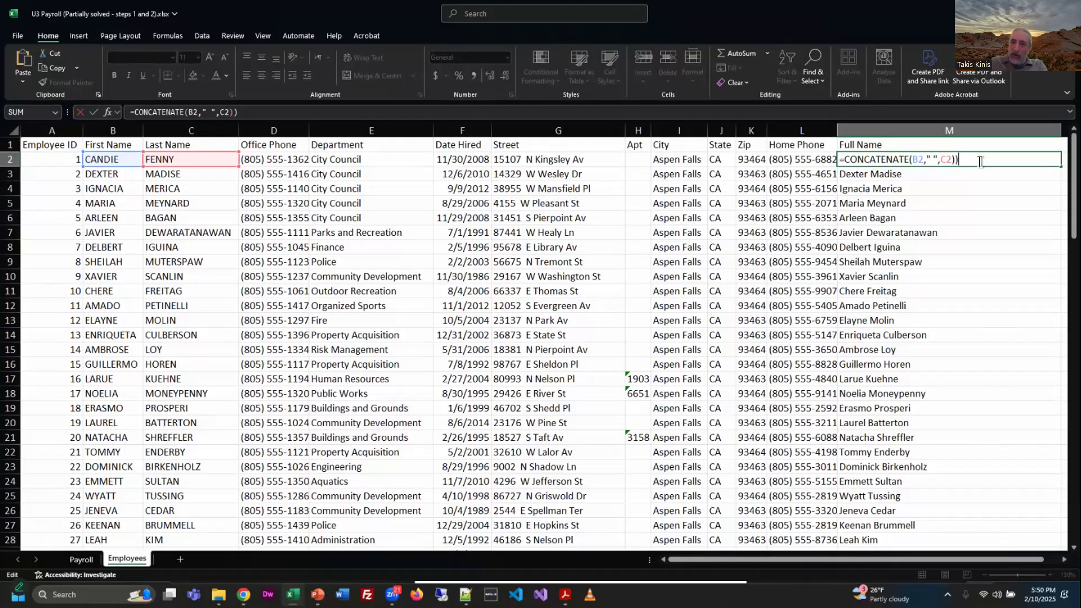
key("Return")
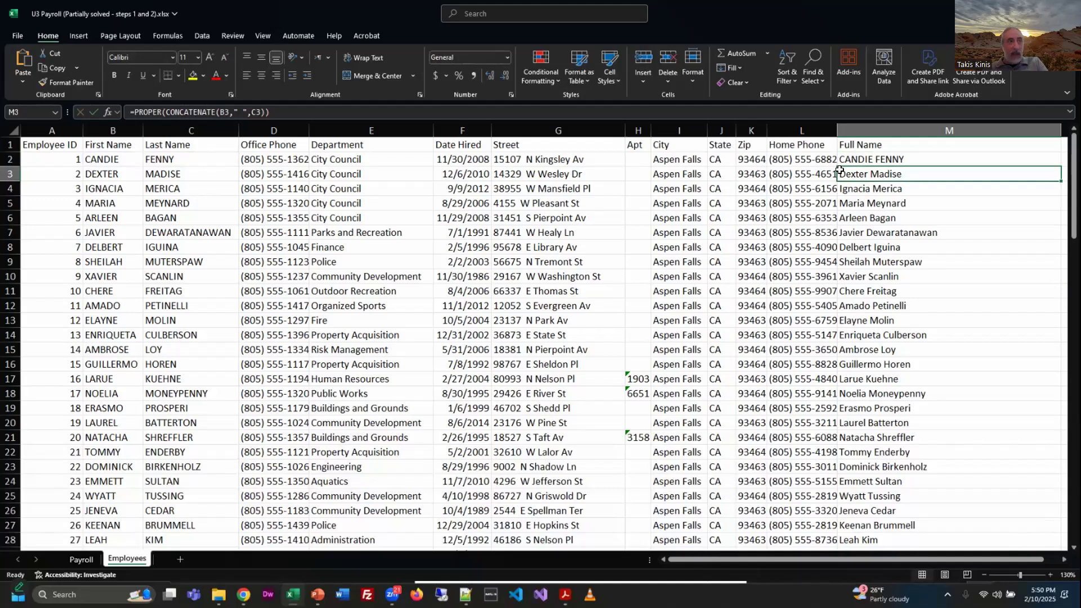
left_click_drag(839, 170, 839, 156)
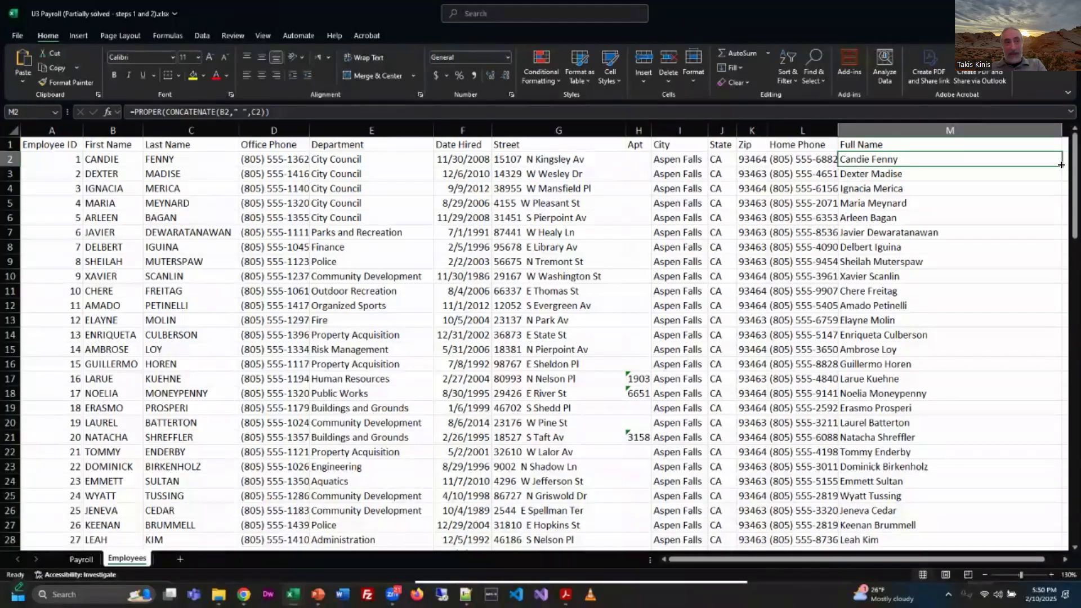
Step: Check the Full Name formula results down to the last employee rows and narrow the Full Name column
scroll(903, 395, "down", 20)
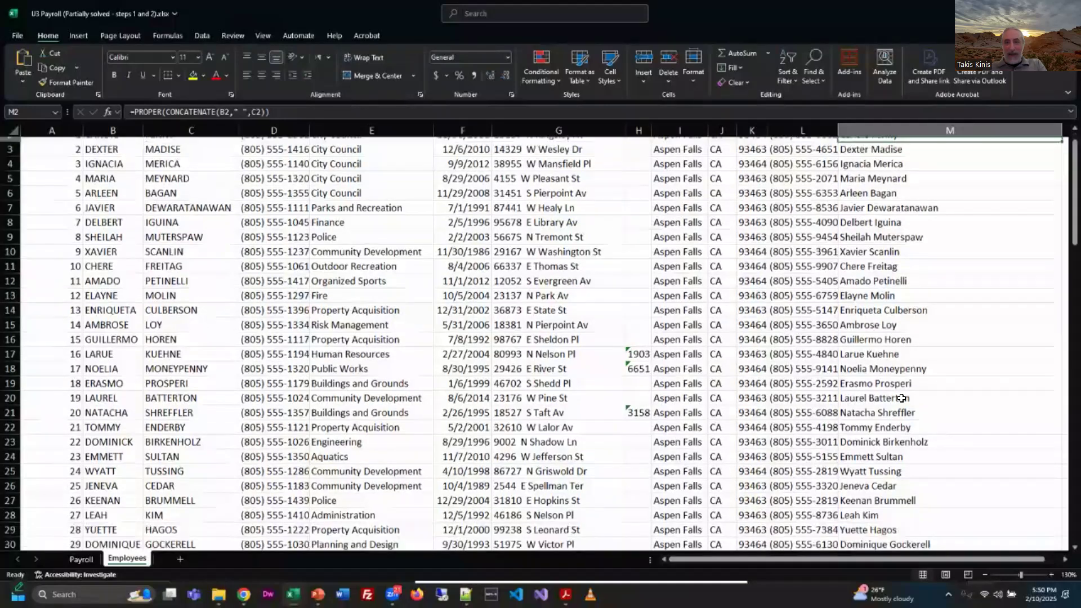
scroll(904, 395, "down", 10)
scroll(904, 391, "up", 10)
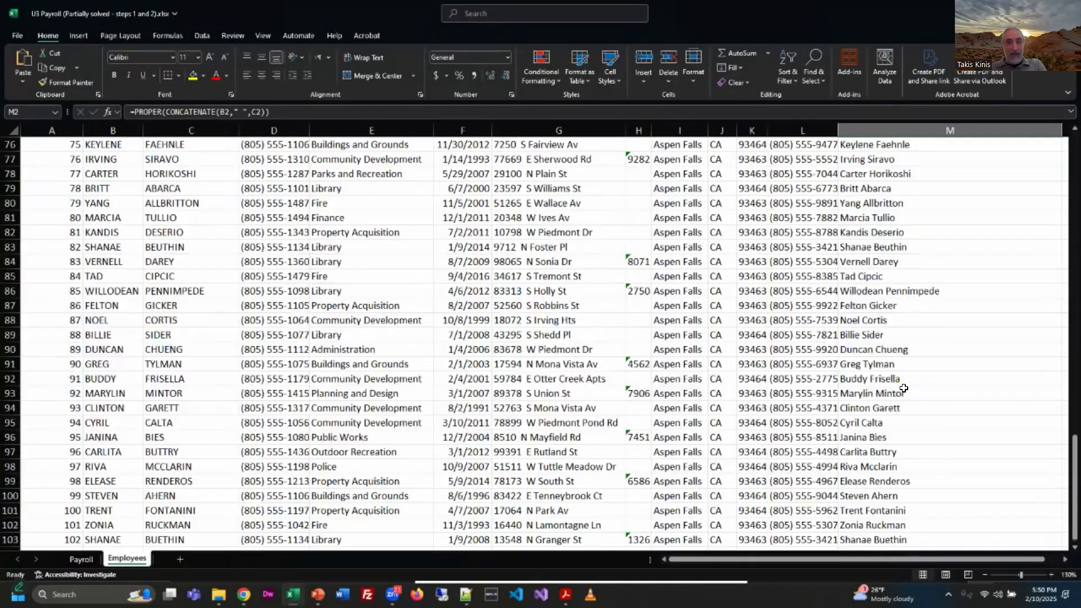
scroll(903, 389, "up", 20)
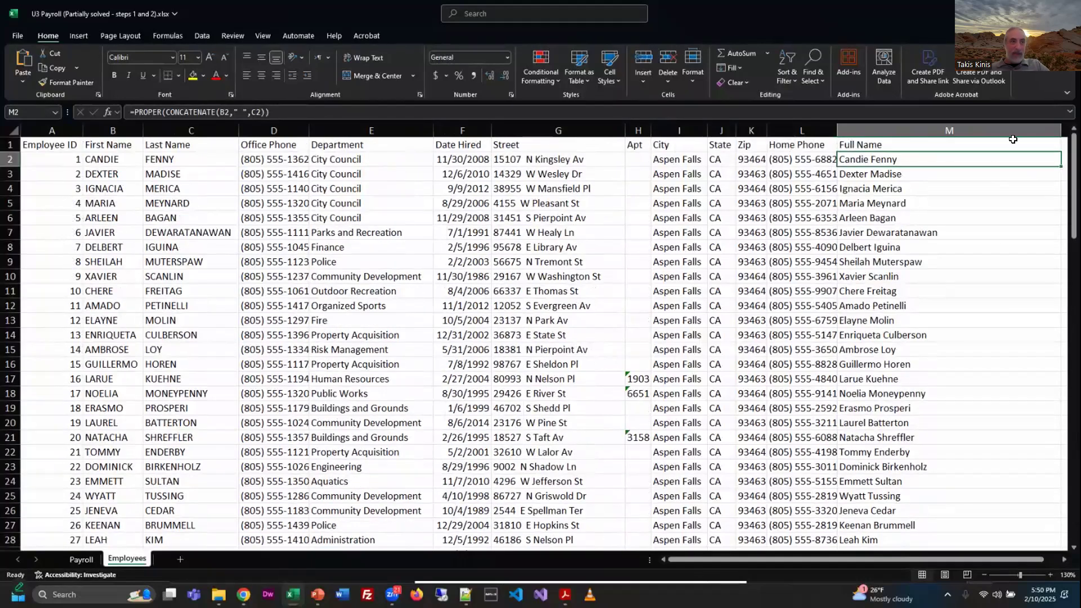
left_click_drag(1054, 130, 955, 166)
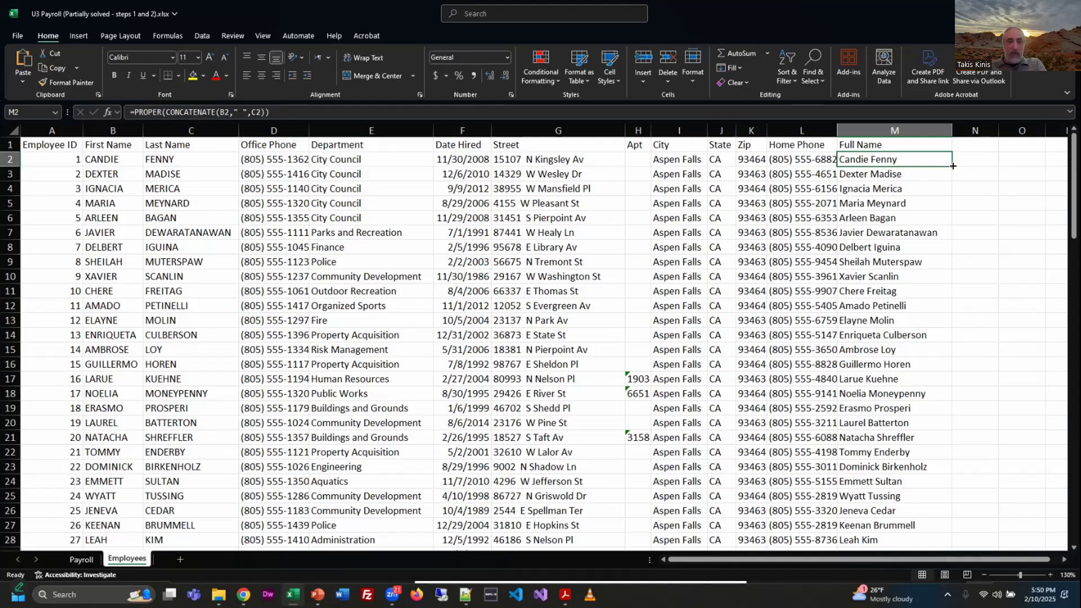
Step: Switch to the PDF instructions, widen the browser window and read task 3 on calculating Fed Tax with VLOOKUP
key("alt+Tab")
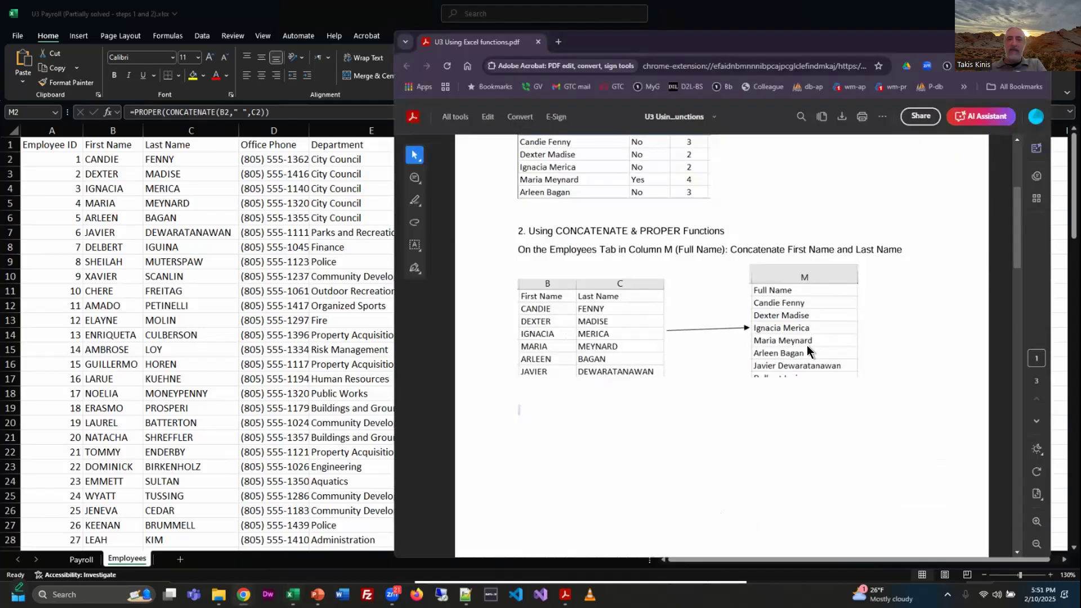
scroll(897, 360, "down", 10)
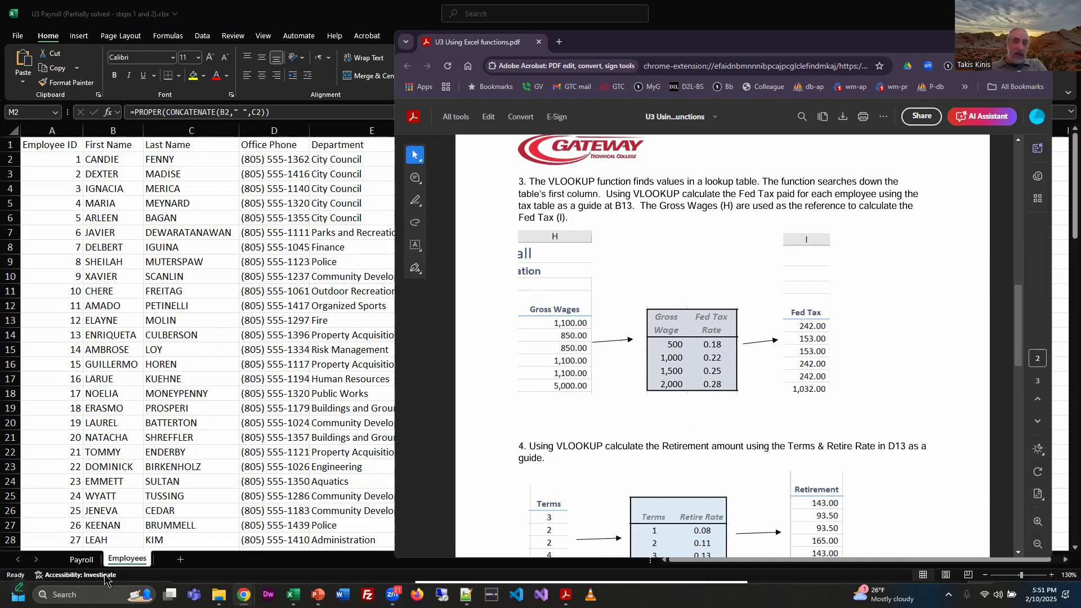
left_click(1038, 521)
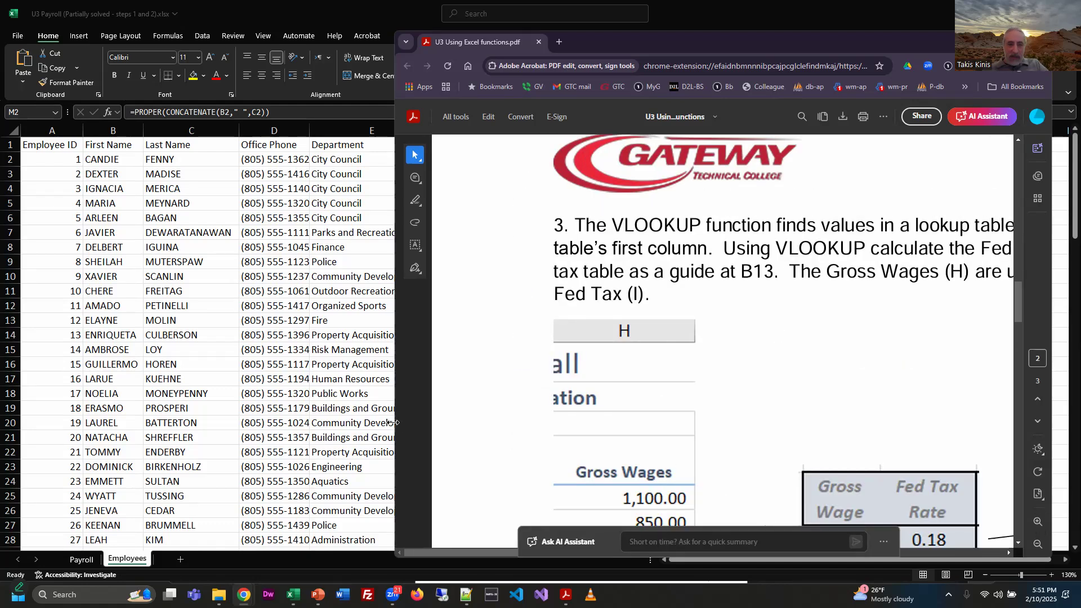
left_click_drag(393, 423, 187, 424)
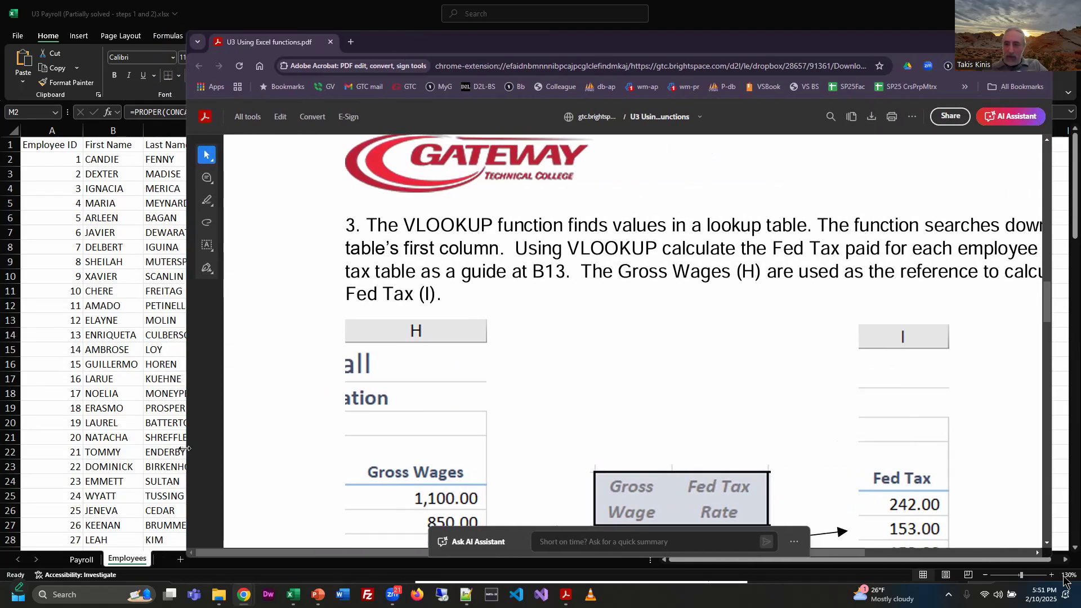
left_click(1037, 544)
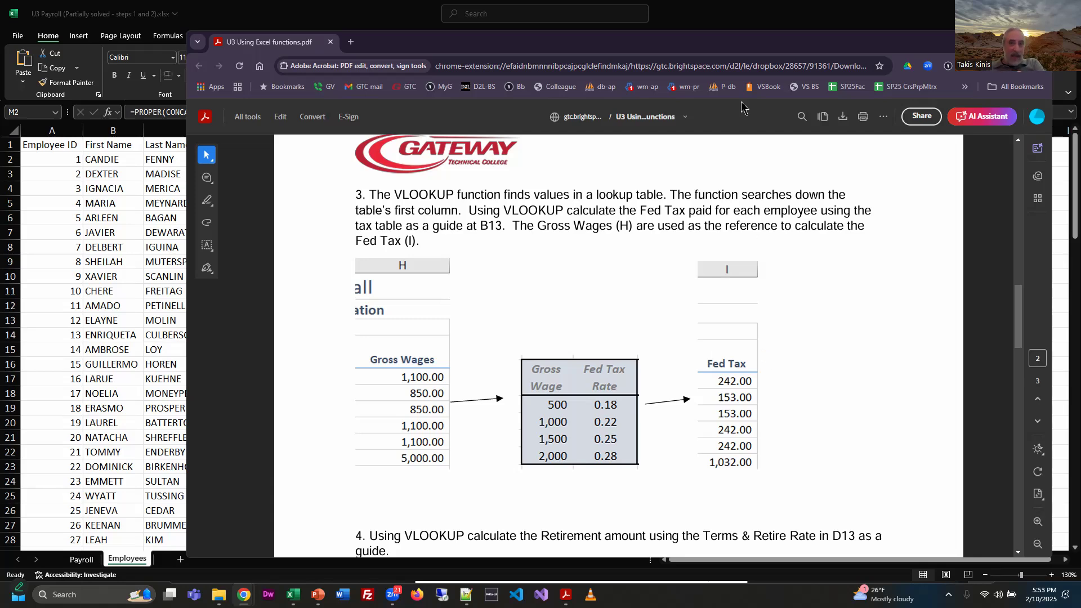
Step: Return to the workbook and review the empty Fed Tax and Retirement cells on the Payroll sheet
left_click(893, 15)
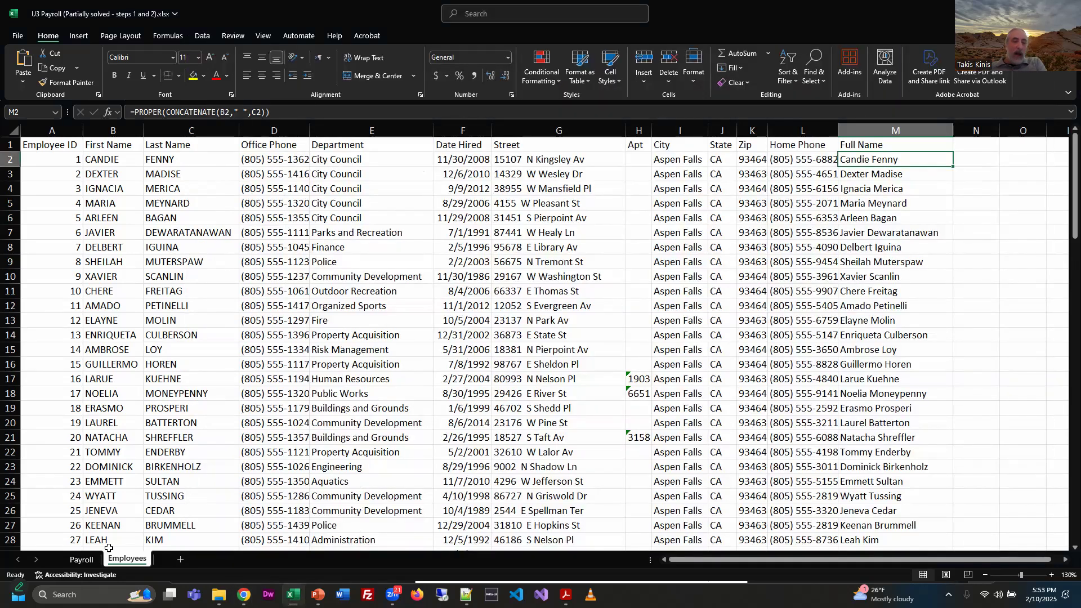
left_click(82, 559)
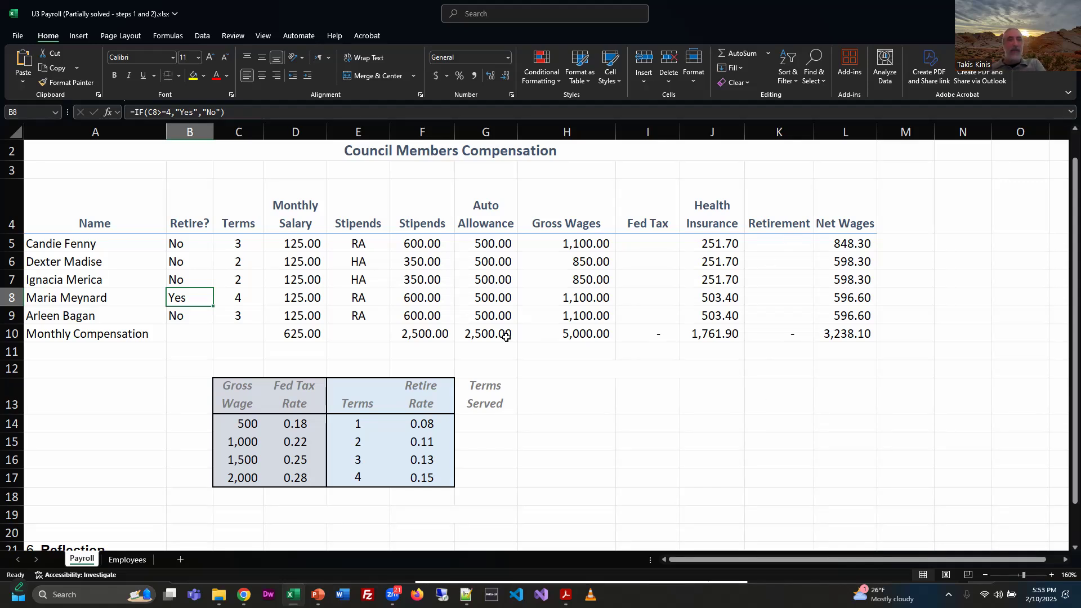
left_click_drag(653, 248, 657, 334)
left_click_drag(775, 242, 771, 323)
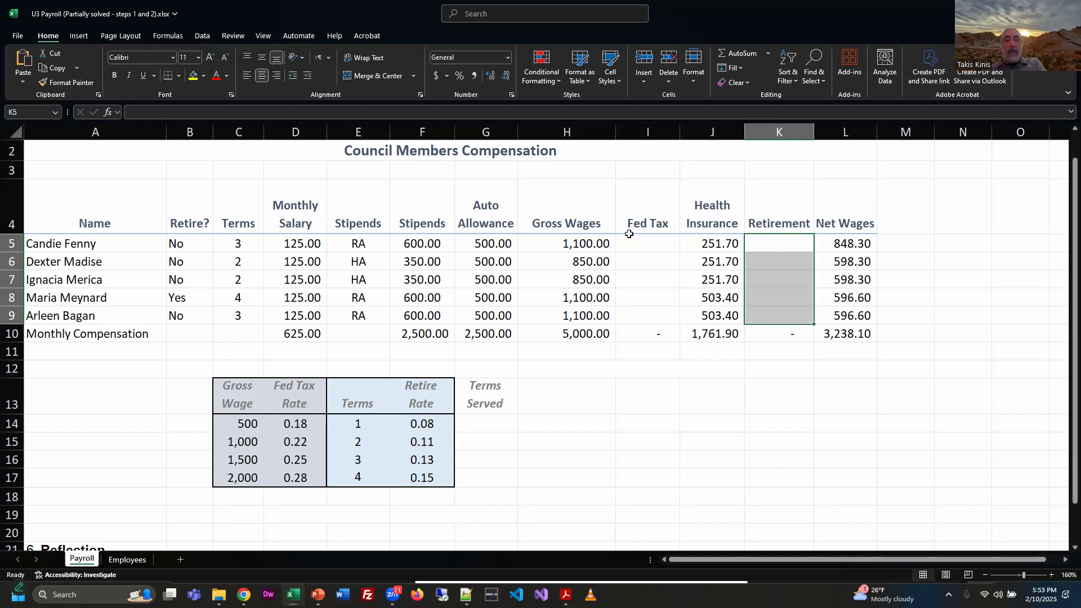
Step: Select the first Fed Tax cell, I5, and widen the Fed Tax column to make room for a long formula
left_click(649, 245)
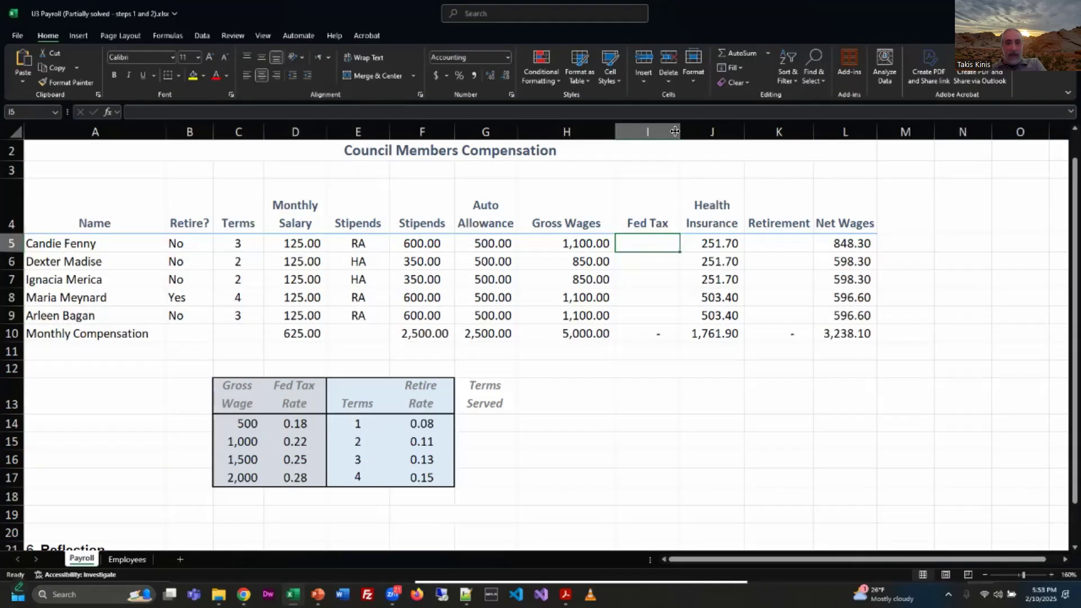
left_click_drag(674, 131, 810, 154)
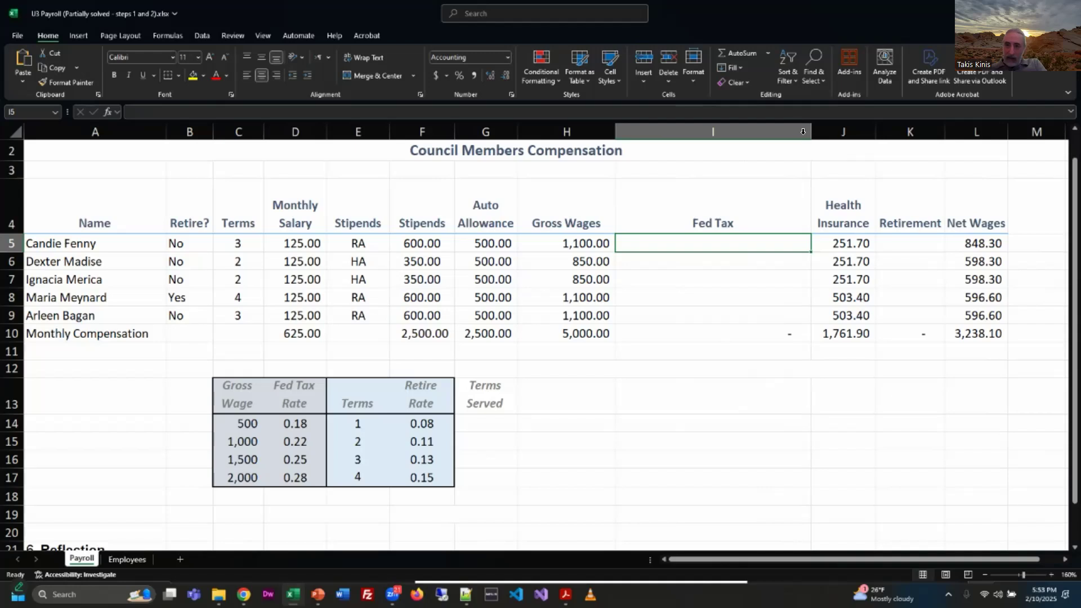
left_click_drag(802, 131, 846, 134)
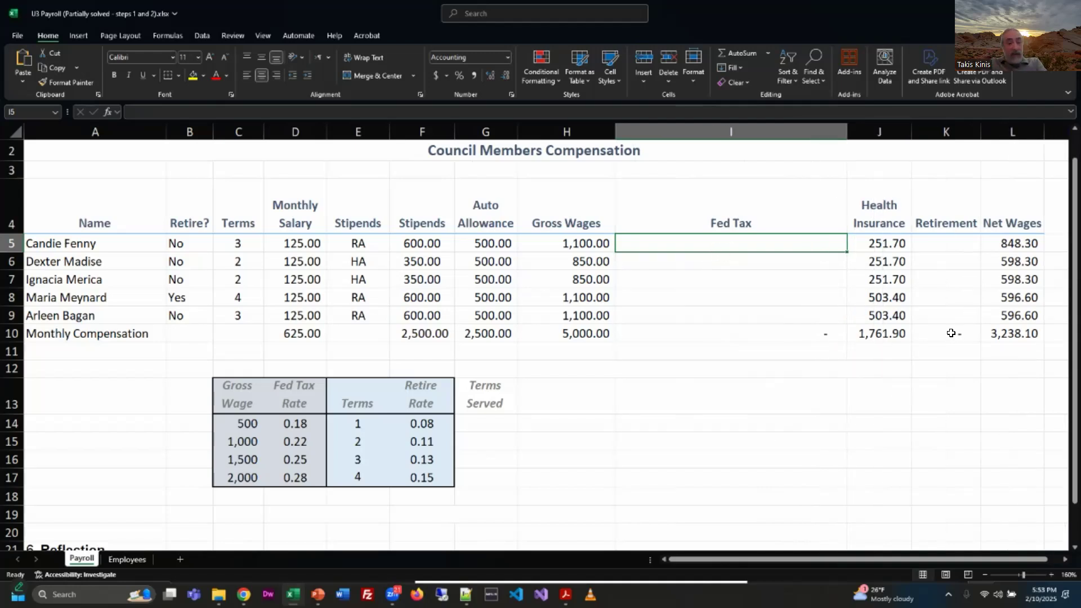
Step: Start a VLOOKUP formula in I5 with the Gross Wages cell H5 as the lookup value
type("=vl")
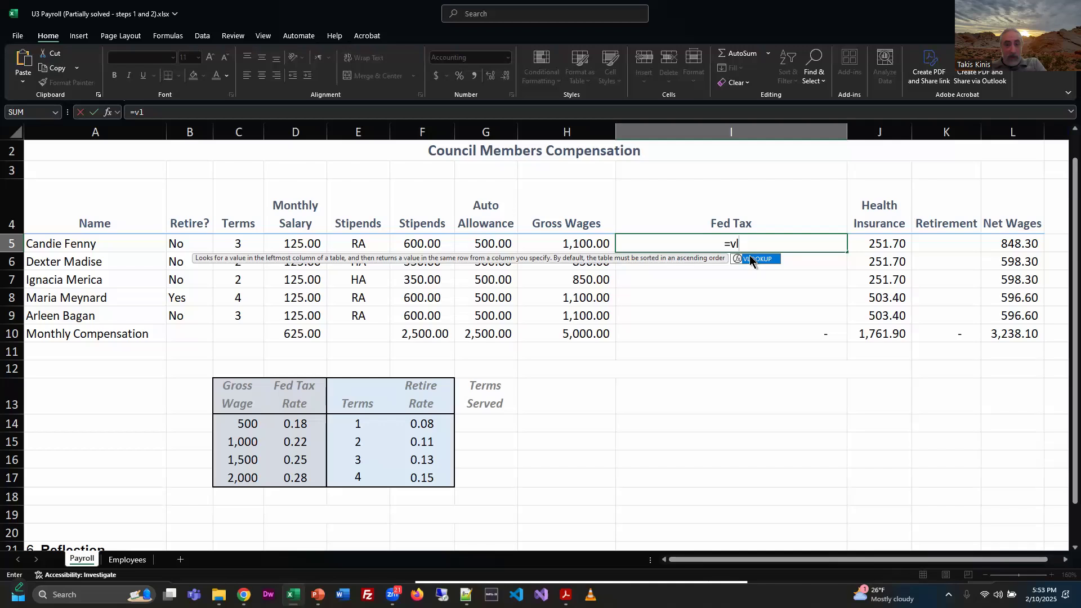
double_click(754, 259)
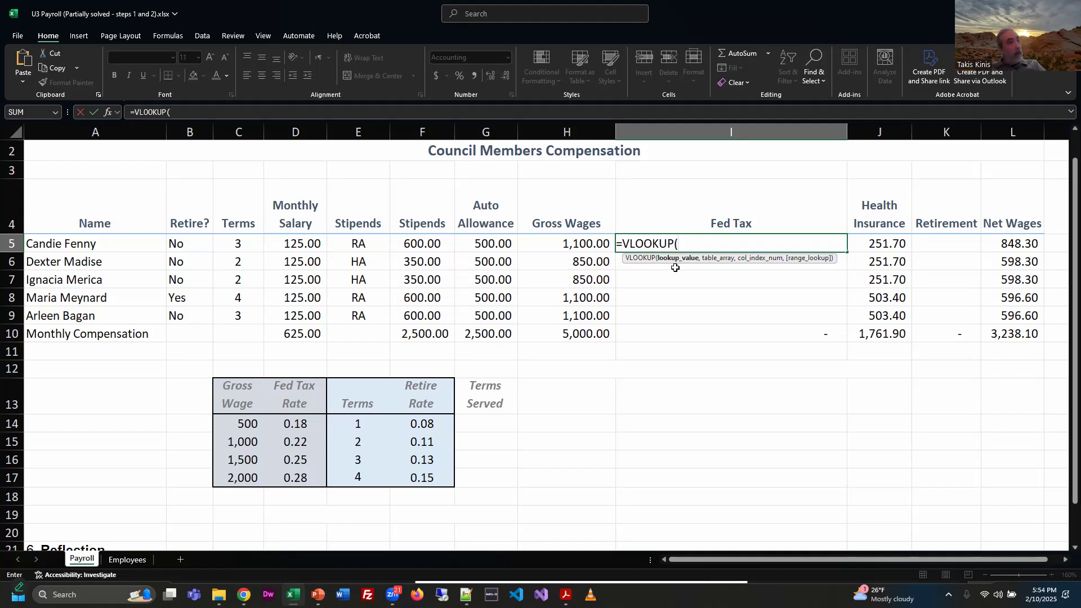
left_click(581, 243)
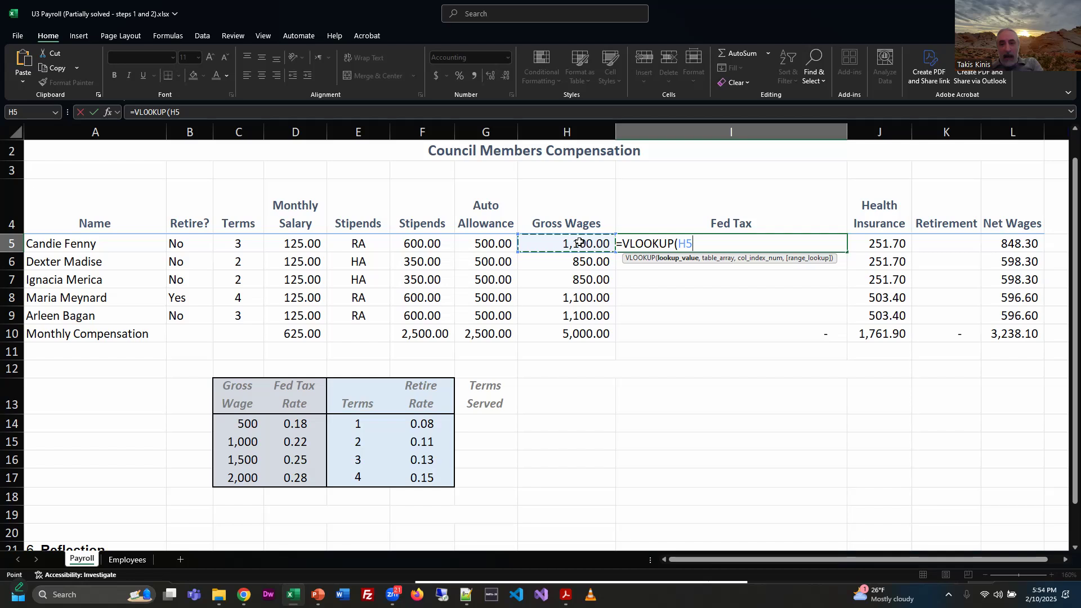
type(",")
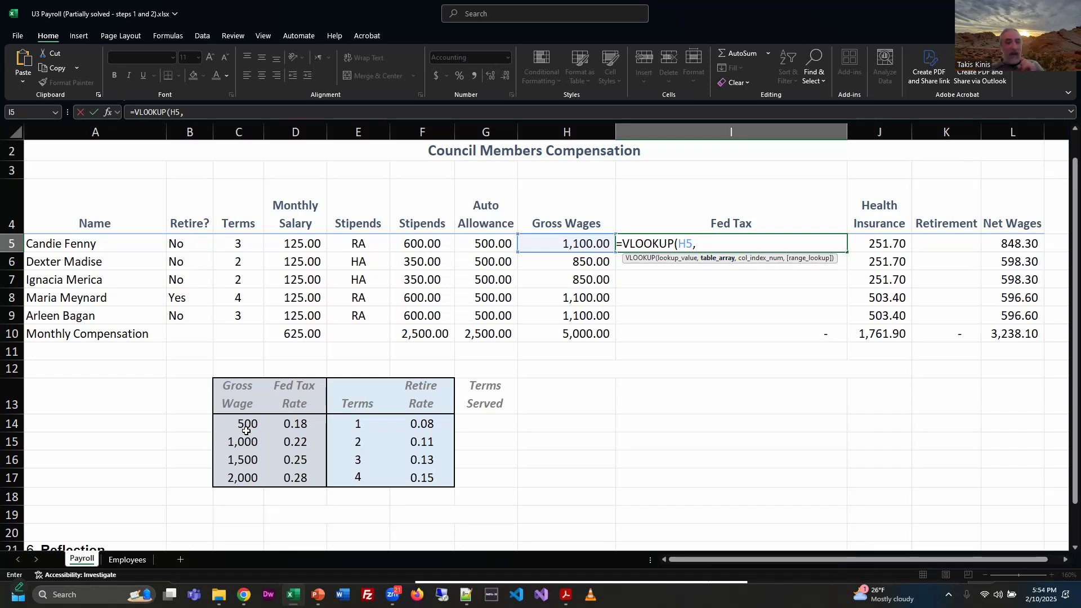
Step: Enter the VLOOKUP in I5 with the absolute table range $C$14:$D$17 and column index 2, leaving the range lookup argument blank
left_click_drag(238, 427, 287, 478)
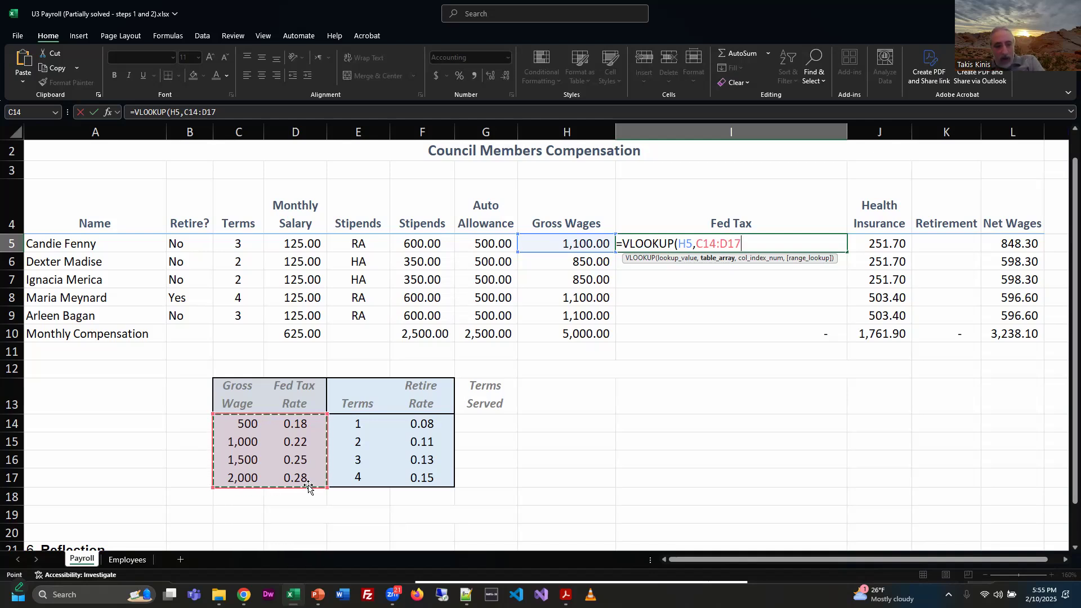
key("F4")
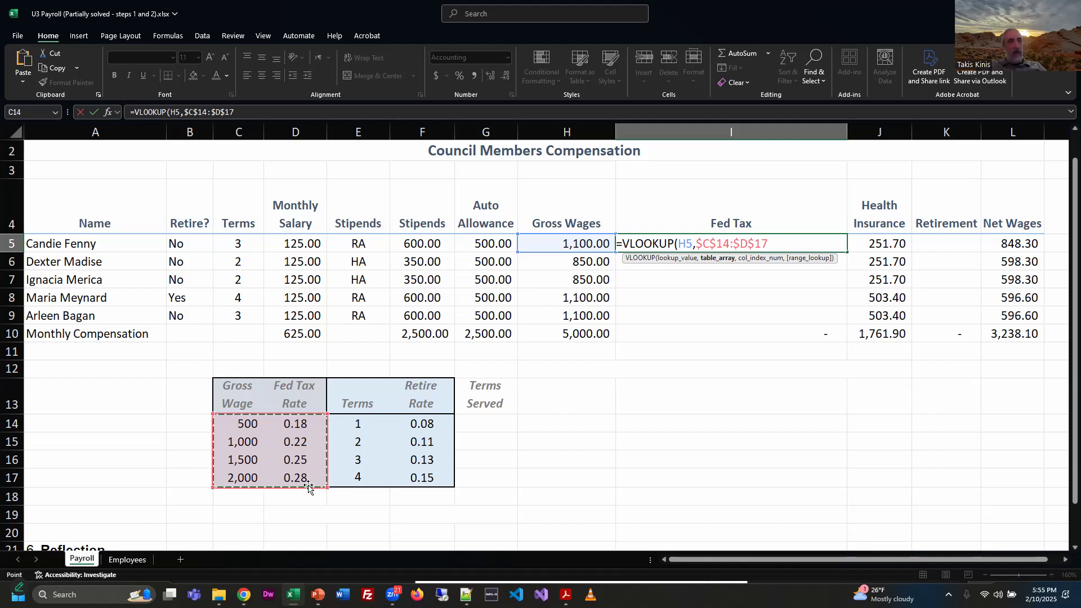
type(",")
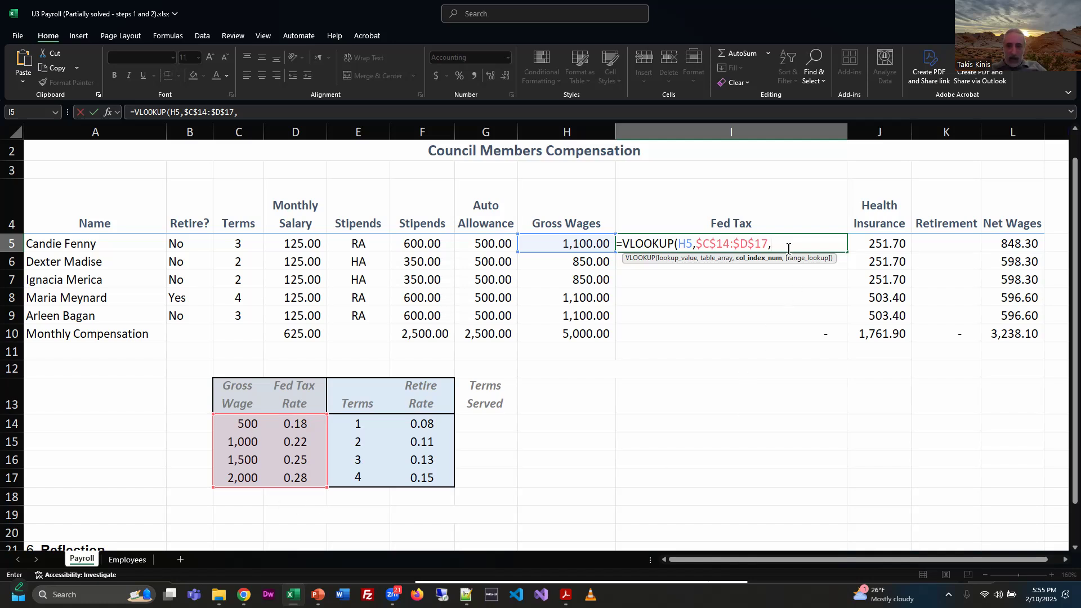
type("2")
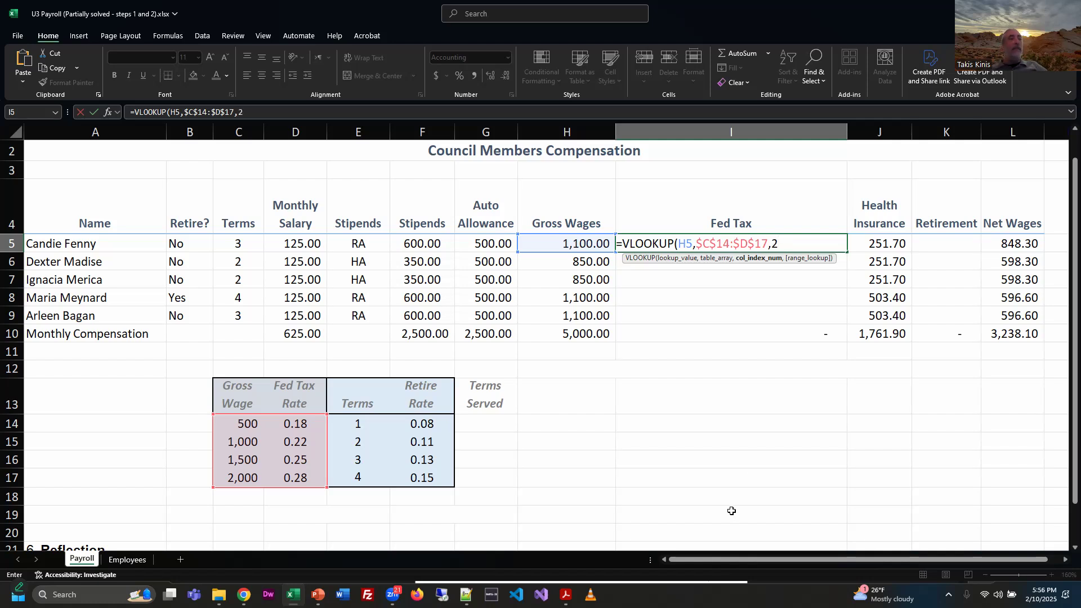
type(",")
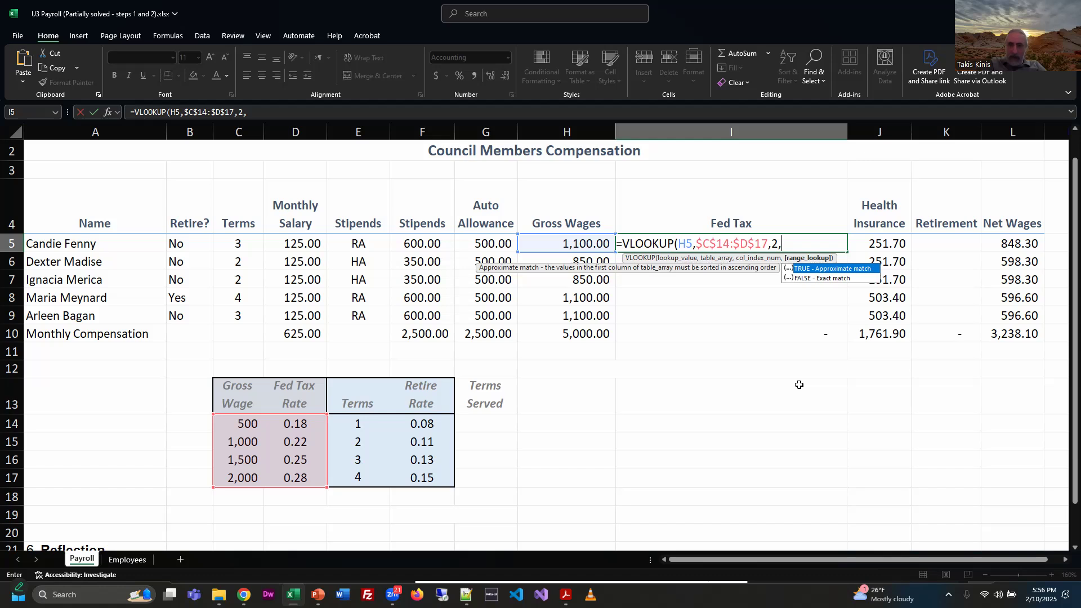
key("Return")
Step: Edit the VLOOKUP in I5 so its range lookup argument is TRUE for an approximate match
left_click(786, 243)
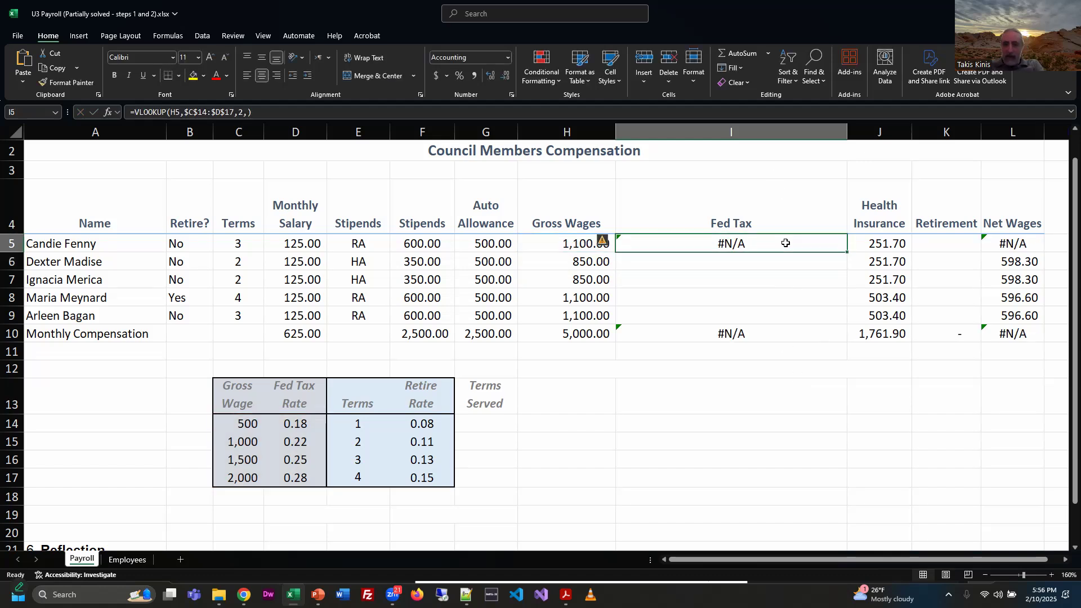
double_click(788, 243)
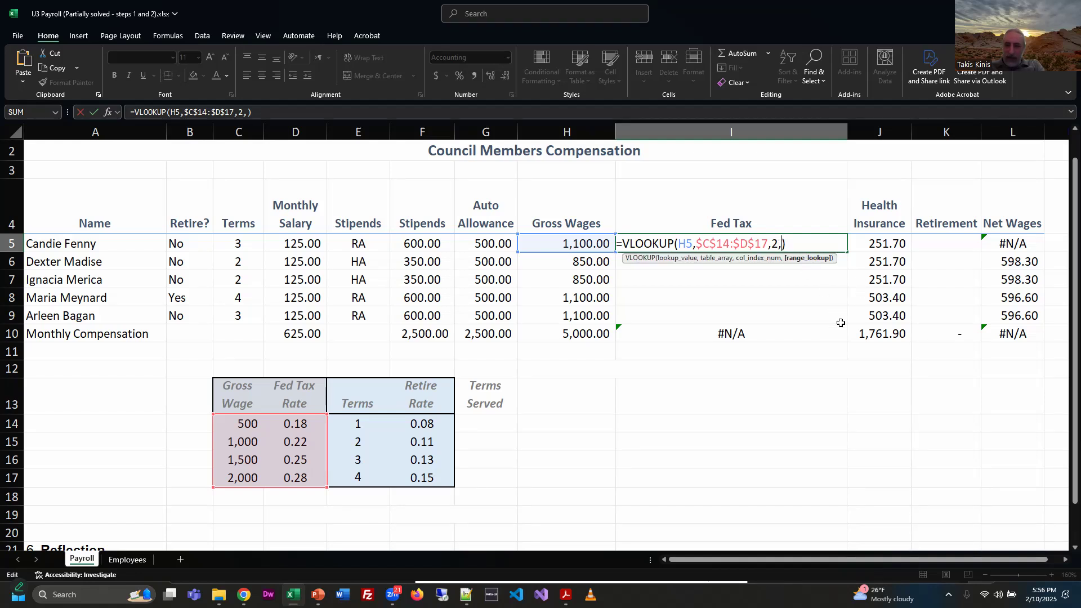
key("BackSpace")
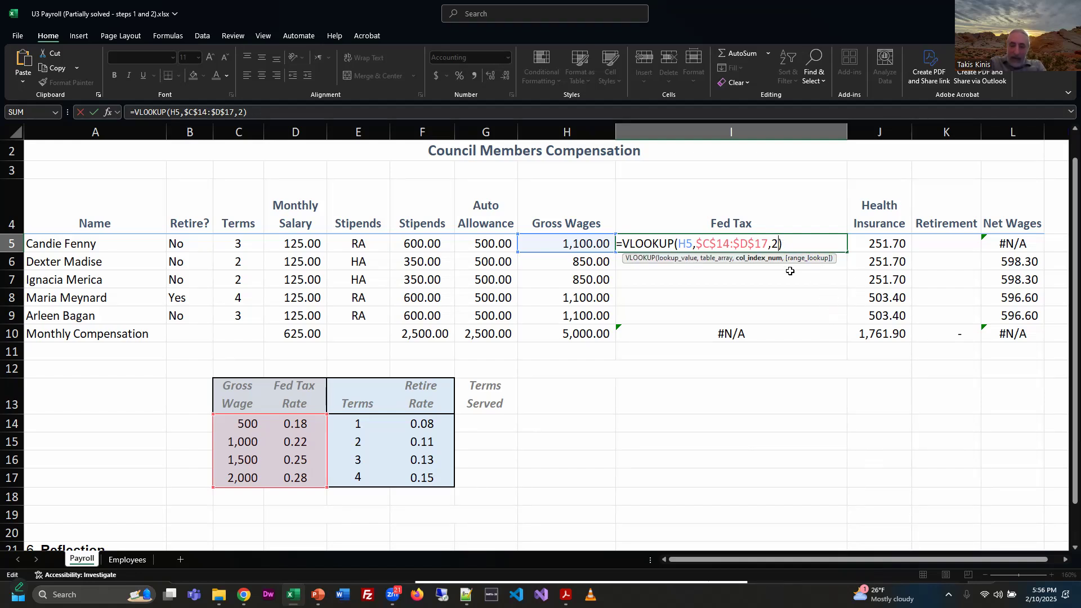
type(",")
double_click(807, 267)
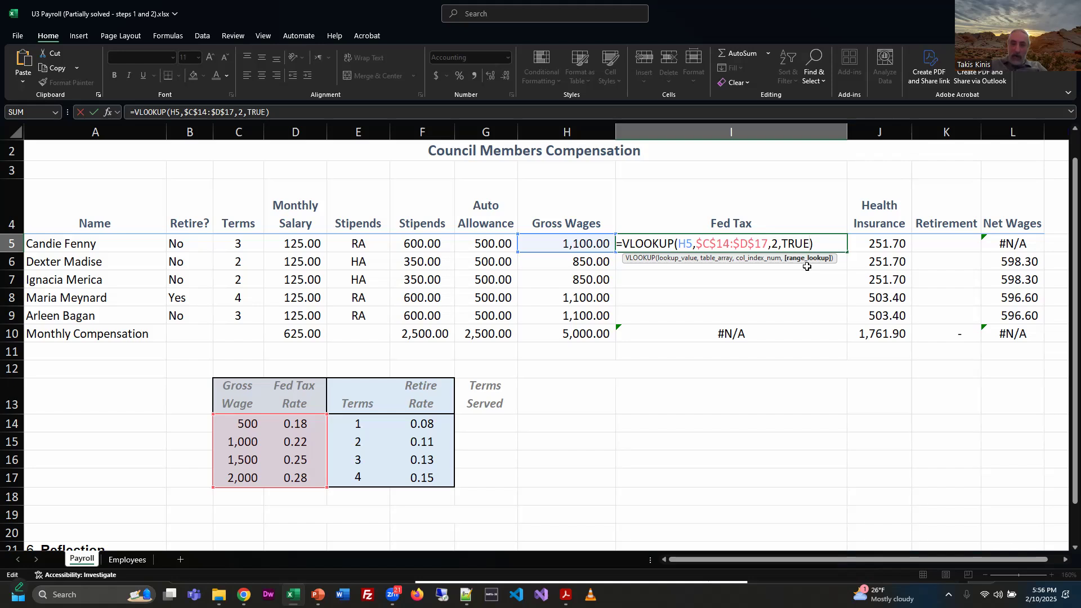
key("Return")
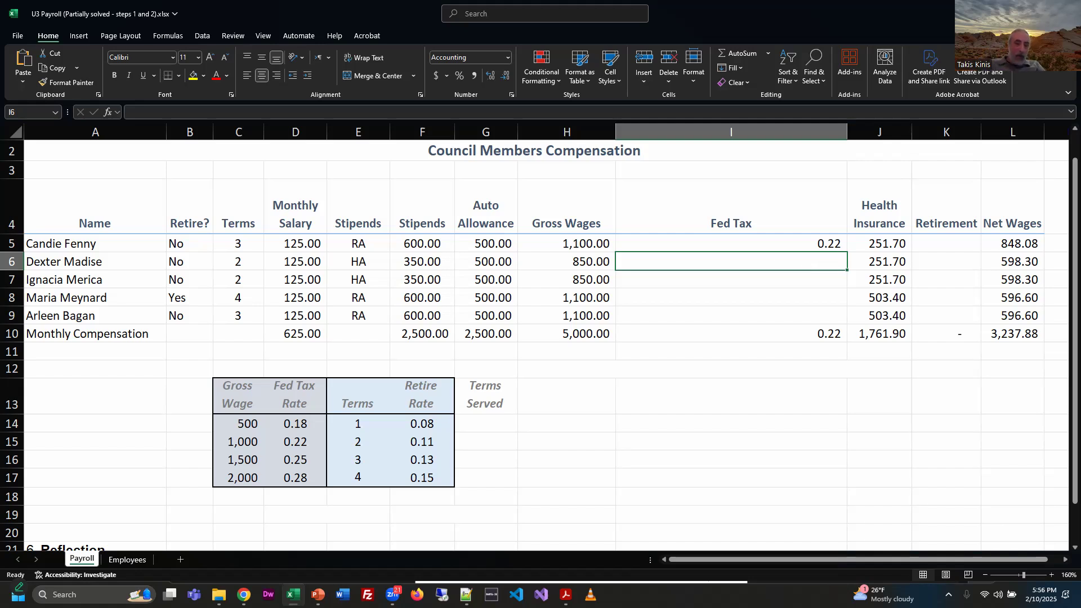
Step: Check the expected Fed Tax in the PDF instructions, then return to the workbook and multiply the I5 lookup by Gross Wages cell H5
key("alt+Tab")
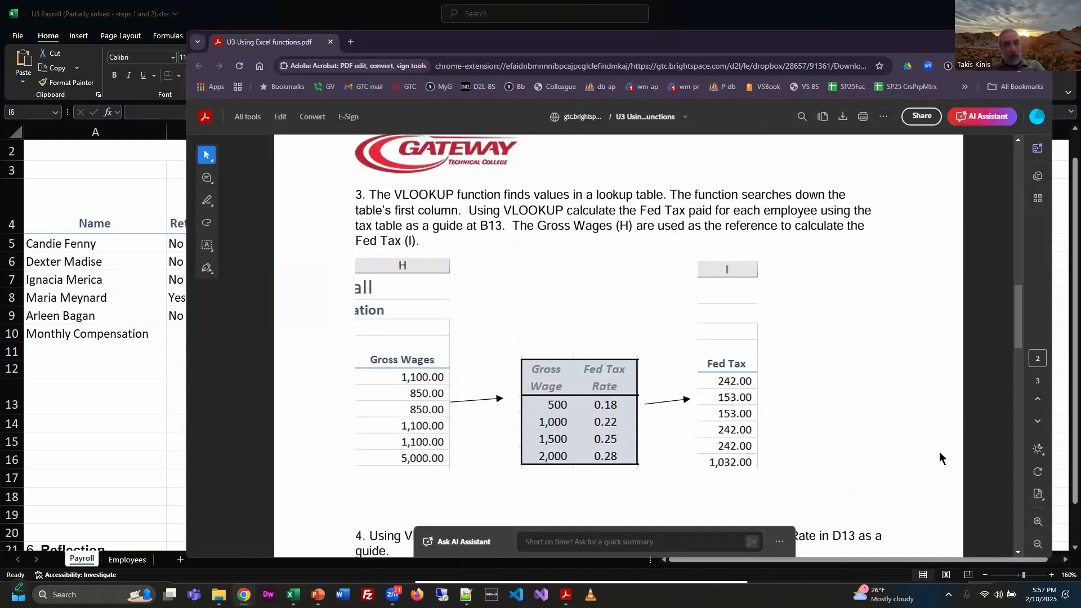
key("alt+Tab")
left_click(826, 244)
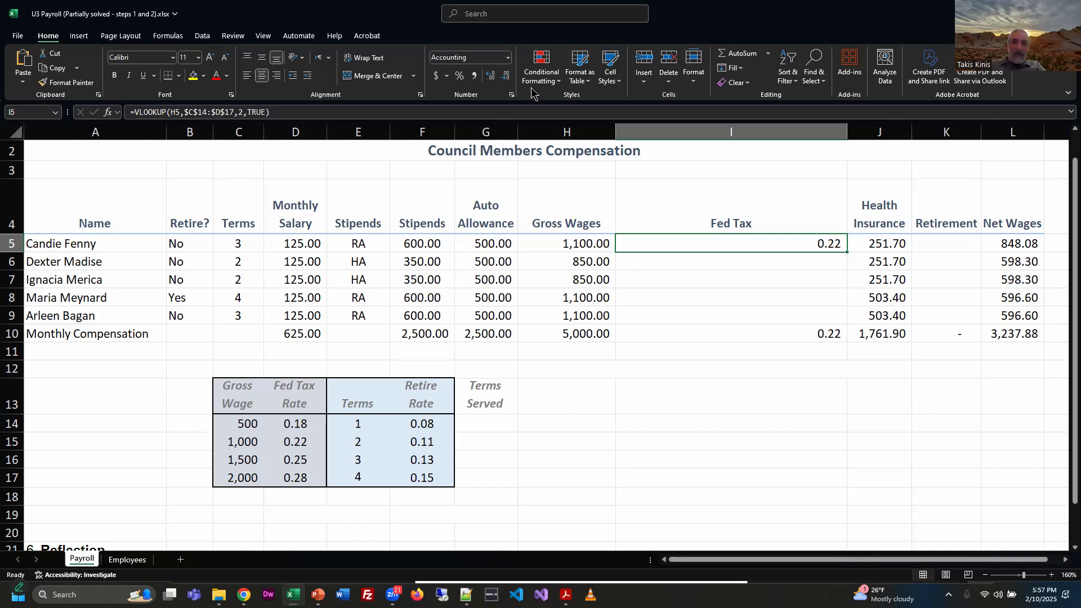
left_click(533, 112)
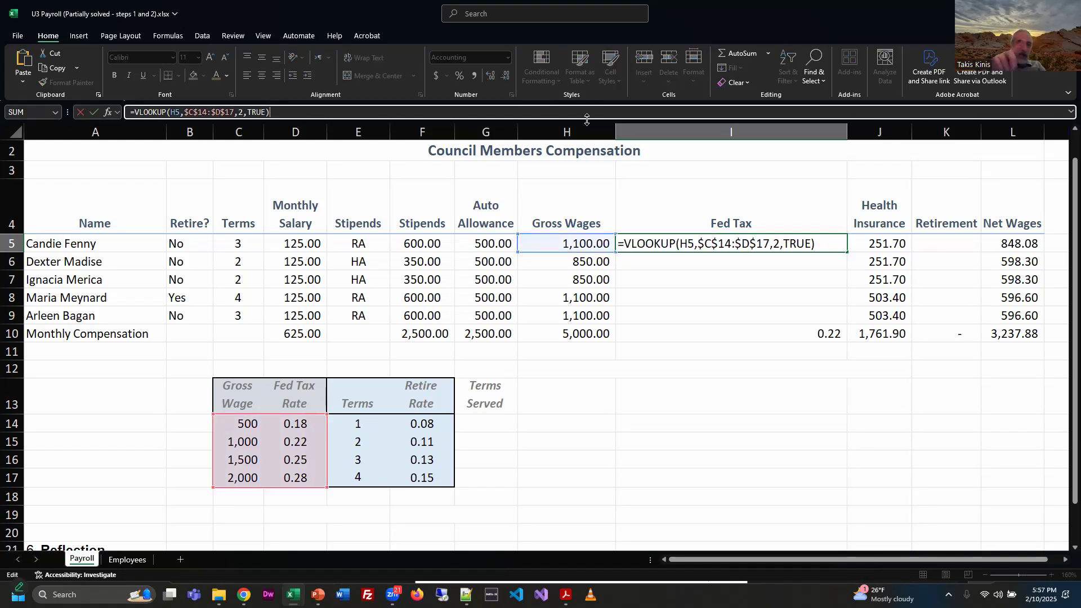
type("*")
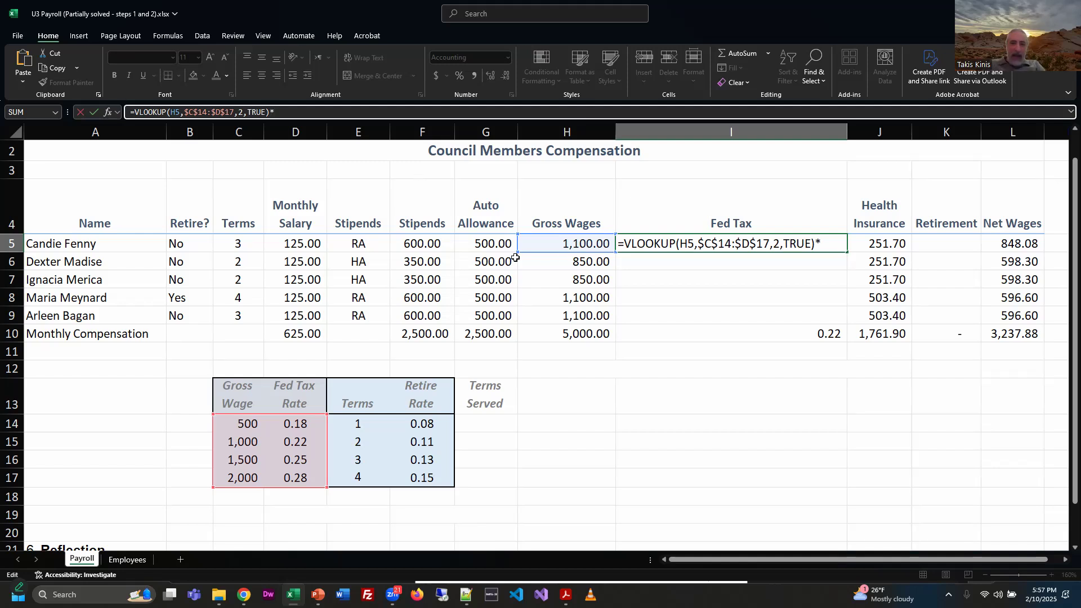
left_click(548, 241)
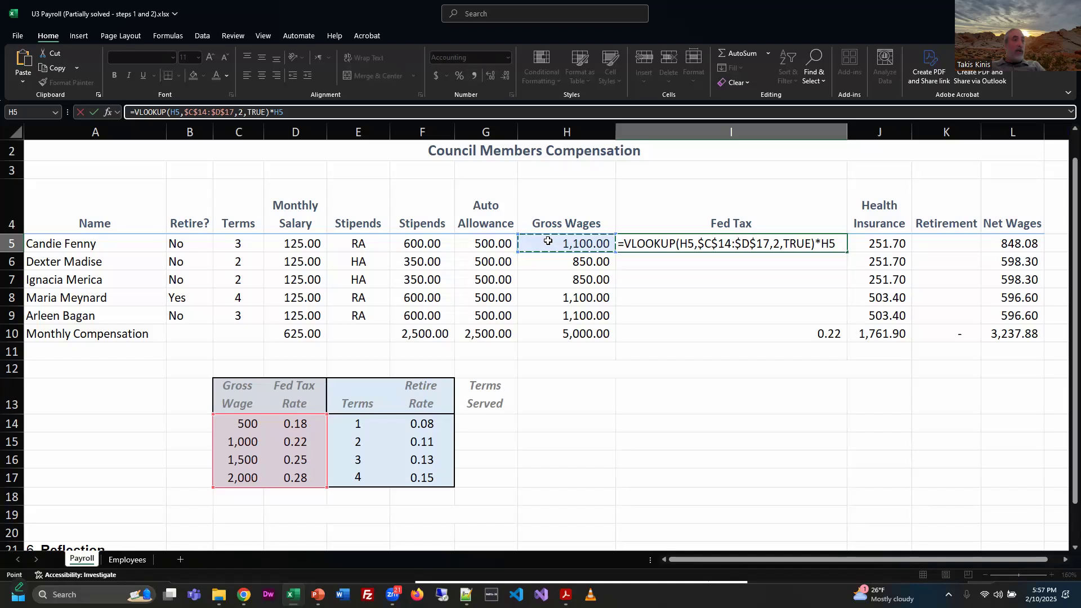
key("Return")
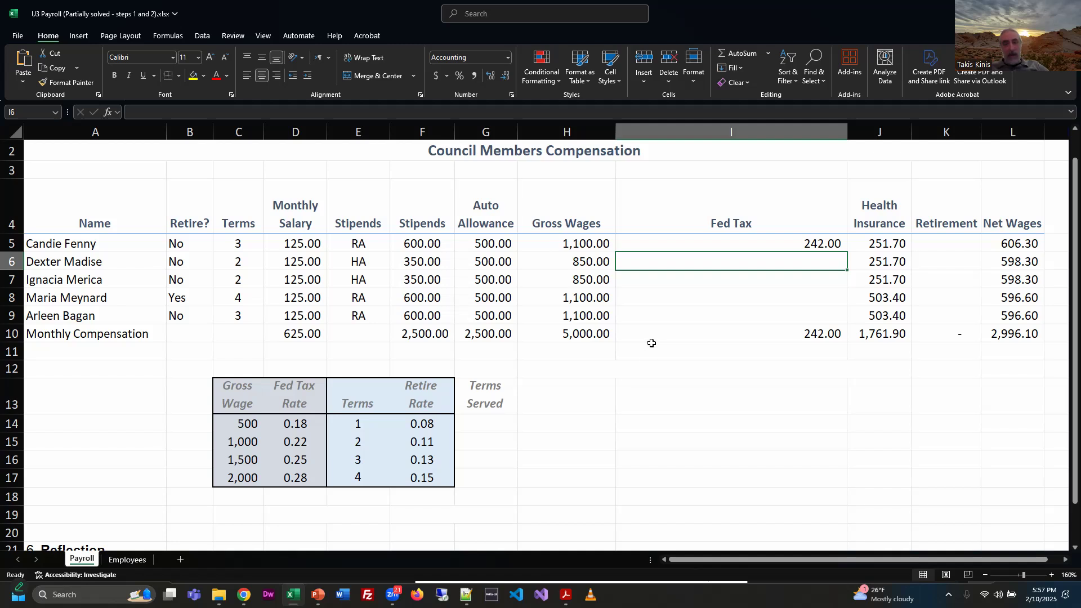
Step: Copy the Fed Tax formula from I5 down through I9 and compare the results with the PDF instructions
left_click(832, 244)
left_click_drag(847, 251, 850, 324)
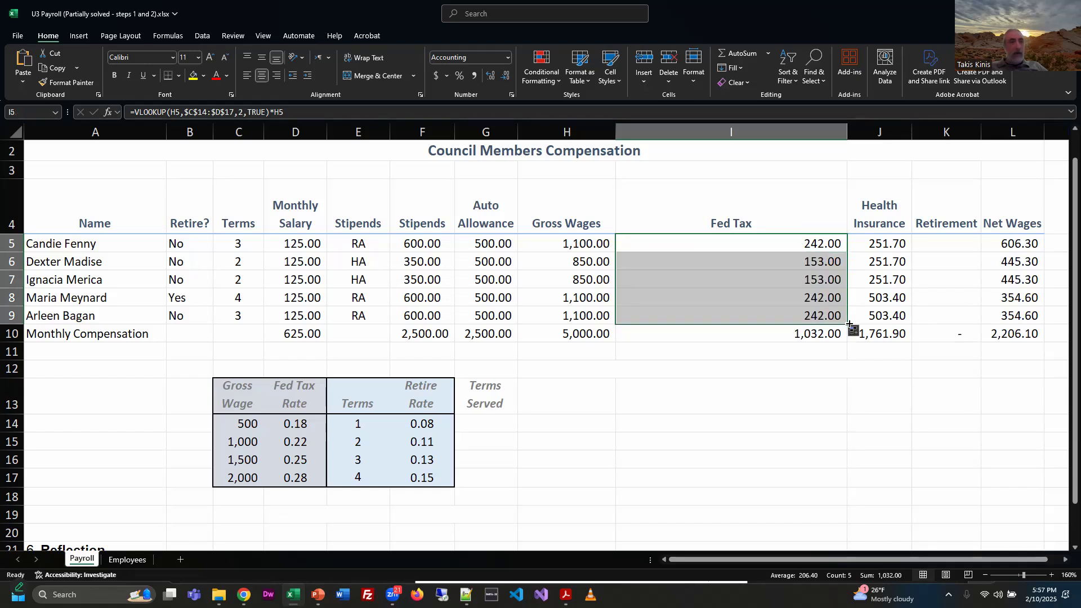
key("alt+Tab")
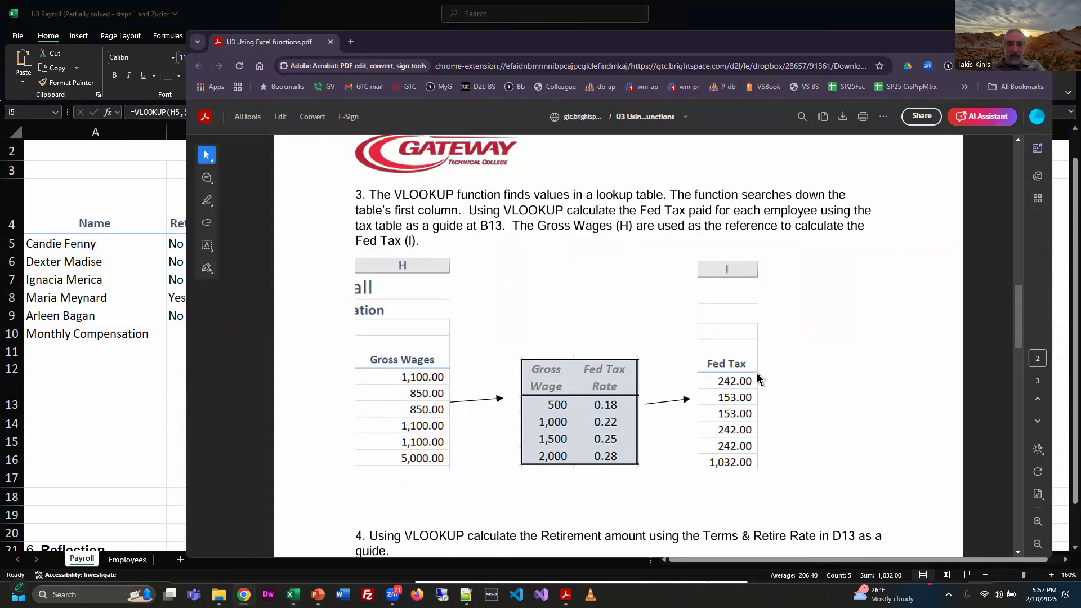
key("alt+Tab")
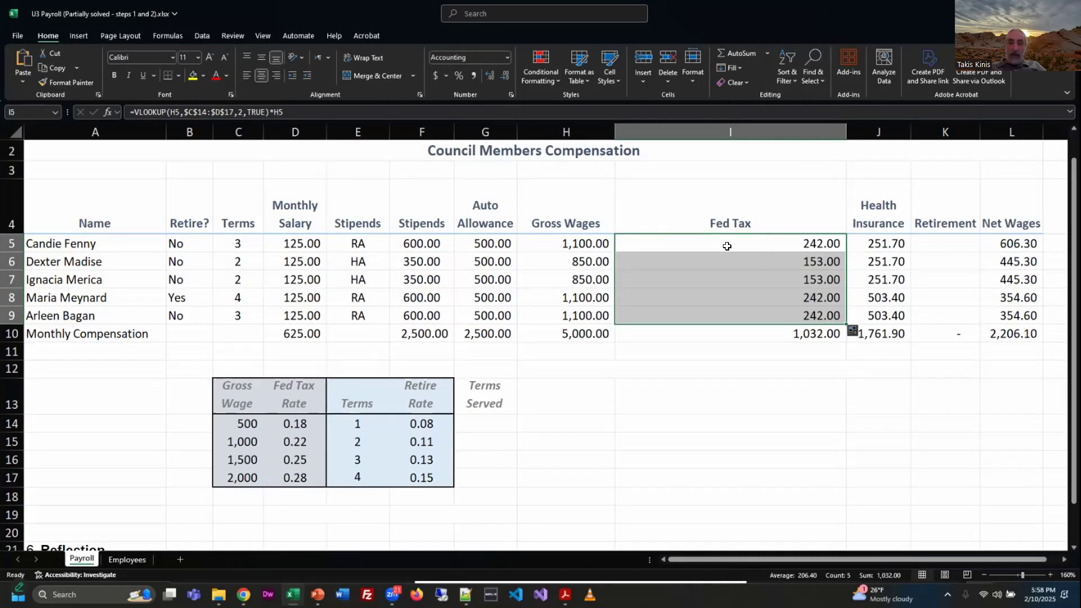
Step: Review the finished formula in I5 and autofit the Fed Tax column to its contents
left_click(694, 114)
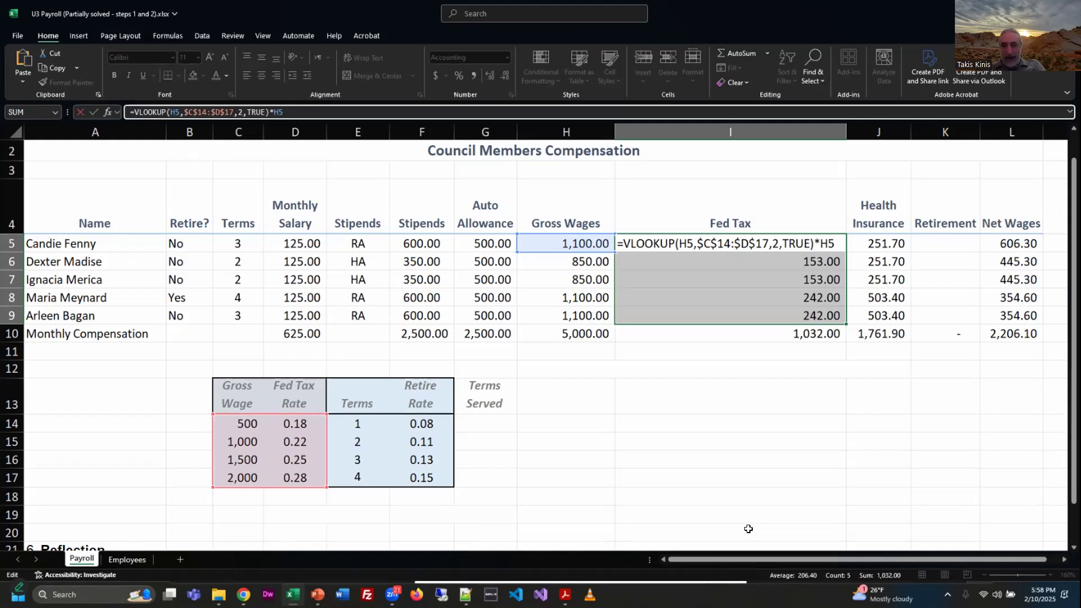
key("ctrl+Return")
double_click(846, 131)
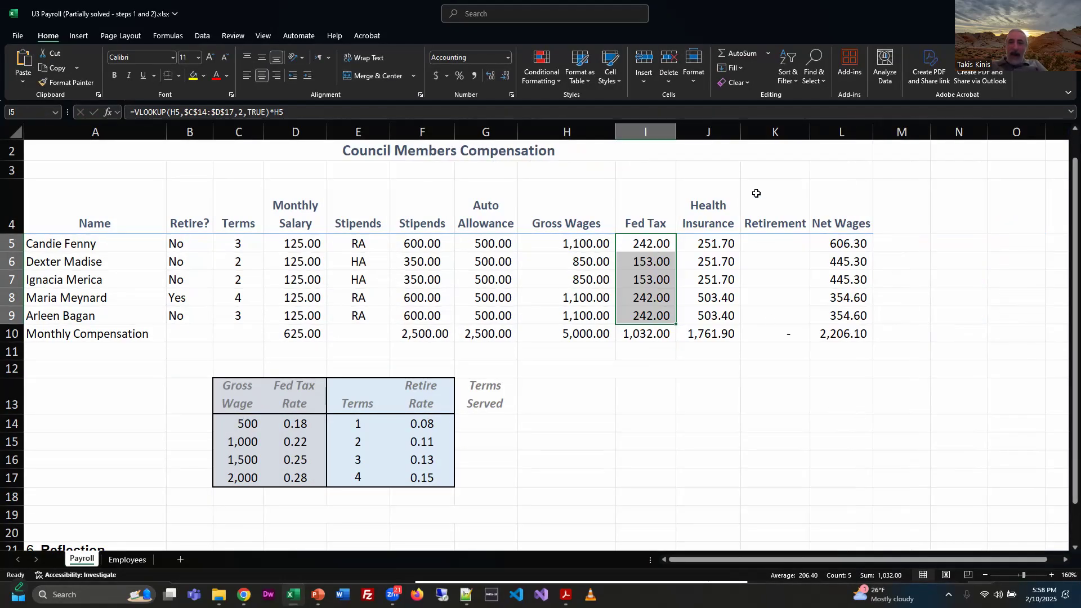
Step: Select the first Retirement cell, K5, and switch to the PDF instructions to read task 4 on calculating Retirement with VLOOKUP
left_click(776, 243)
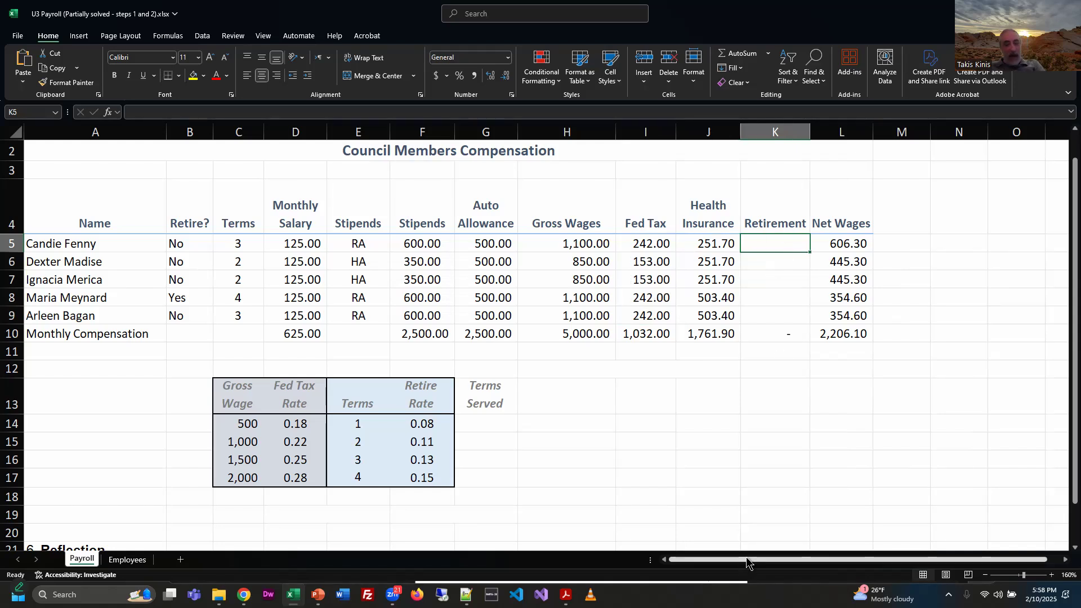
key("alt+Tab")
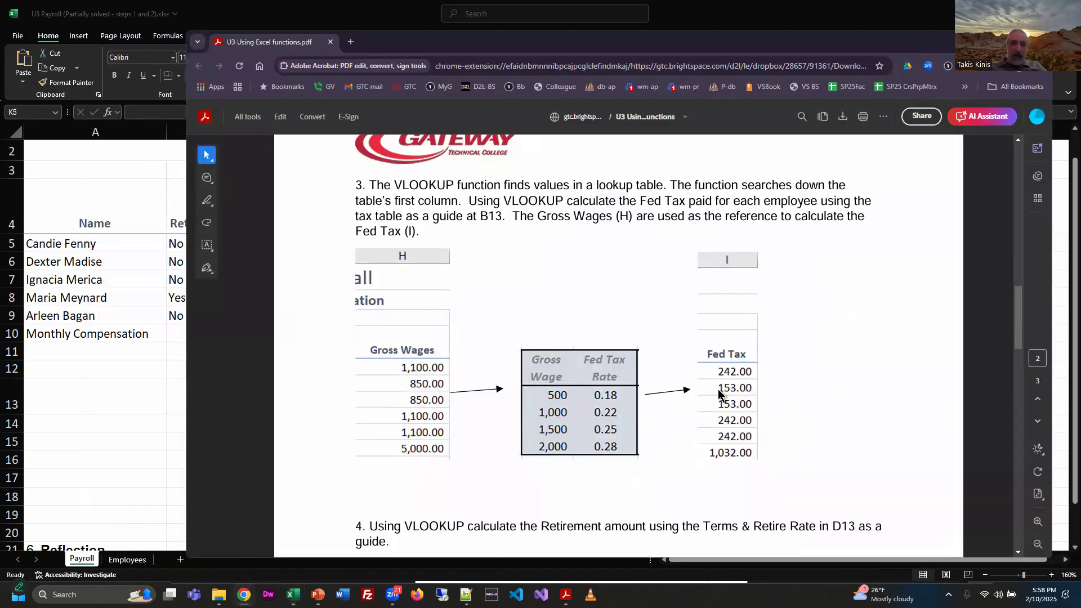
scroll(719, 396, "down", 5)
scroll(721, 397, "down", 1)
scroll(881, 380, "up", 1)
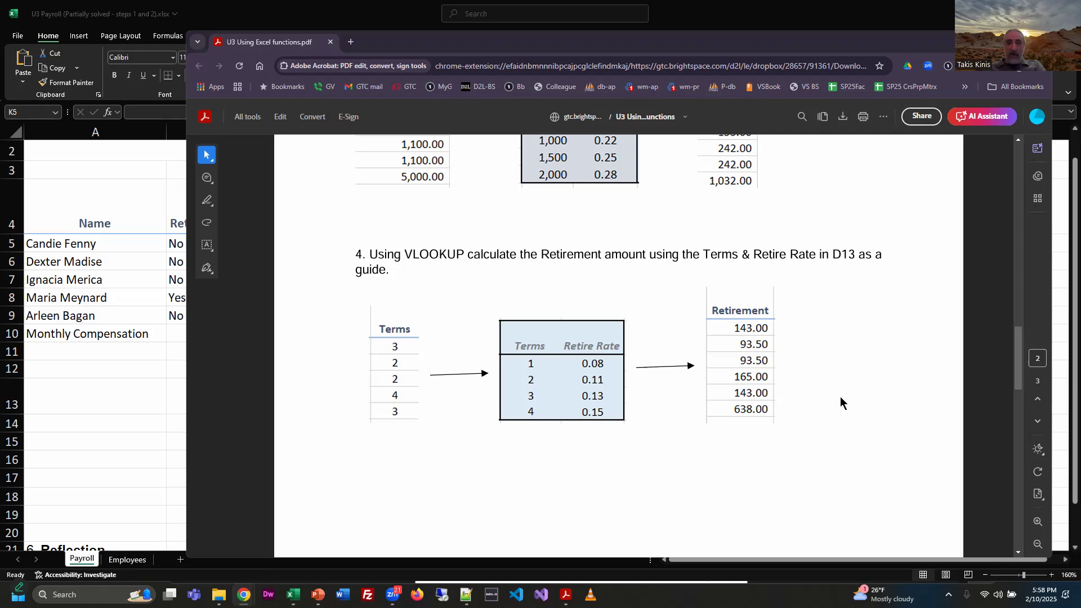
Step: Return to the workbook, widen the Retirement column and start a VLOOKUP in K5 with the Terms cell C5 as lookup value
key("alt+Tab")
left_click_drag(810, 132, 969, 135)
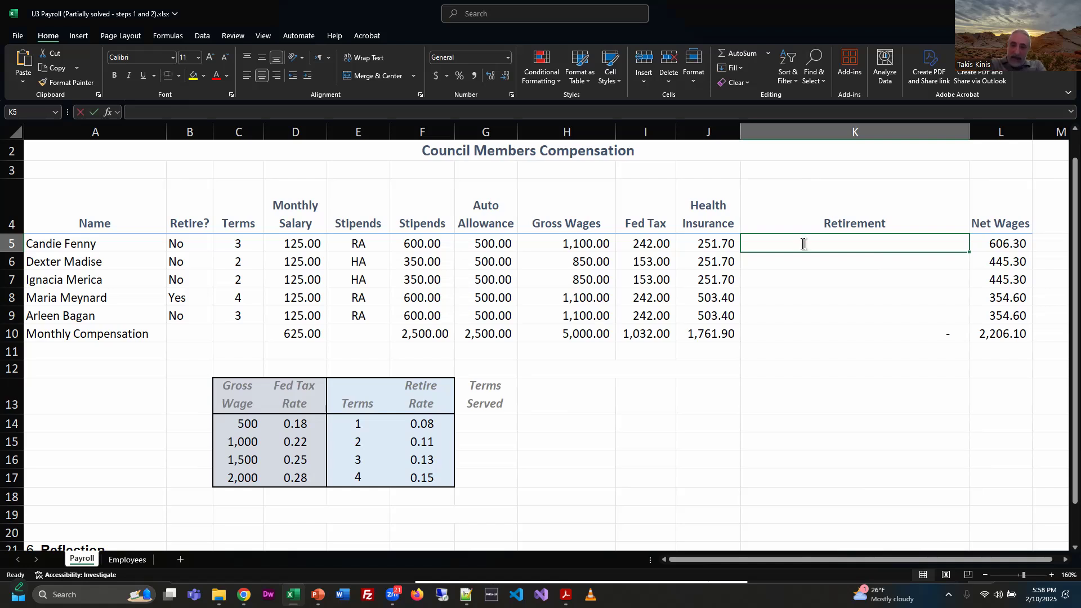
type("=vl")
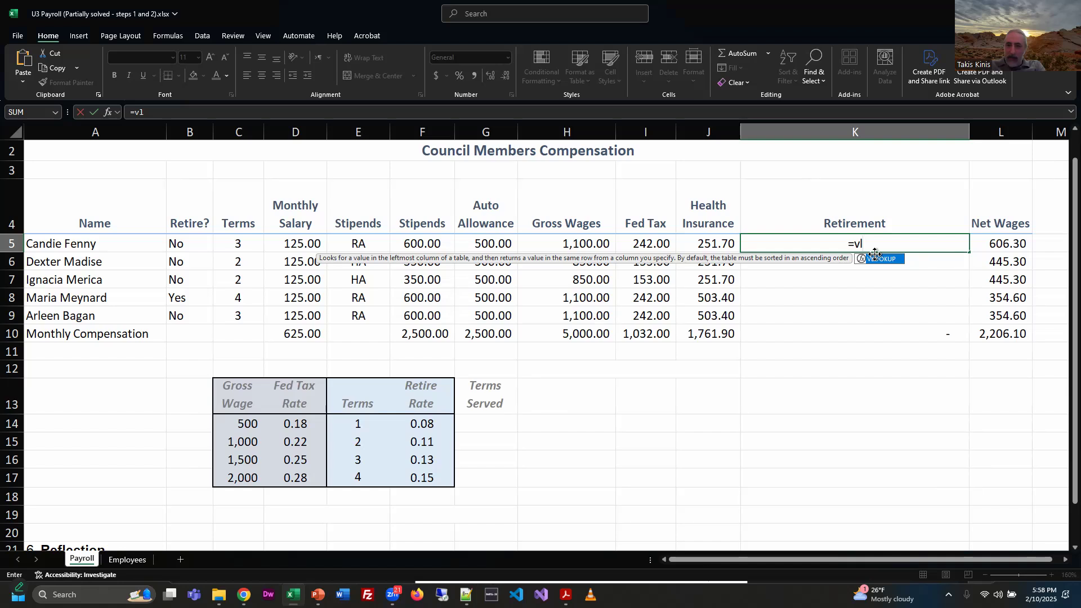
key("Tab")
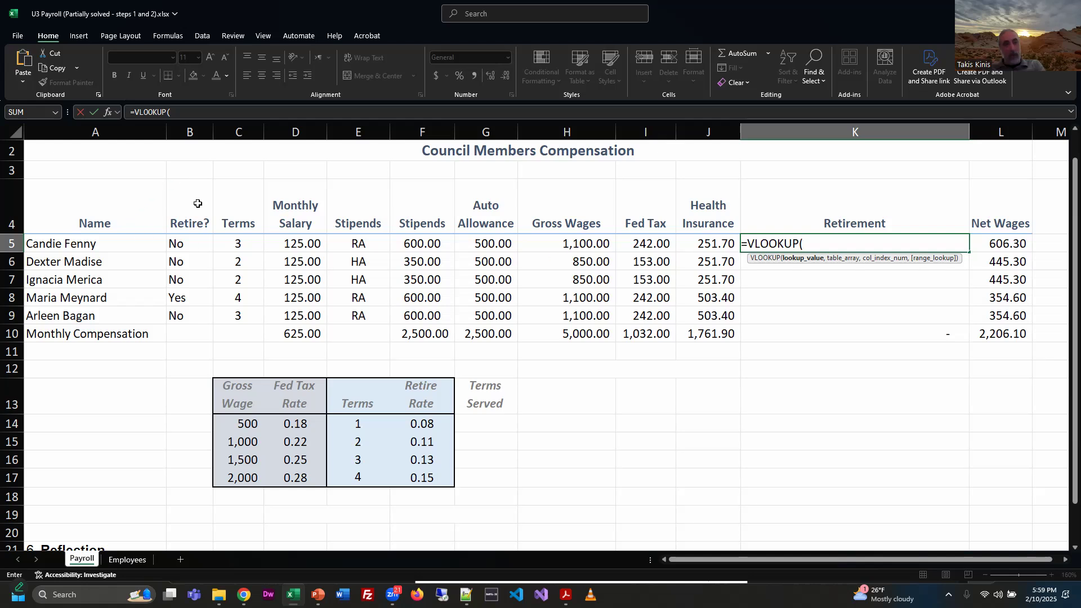
left_click(232, 243)
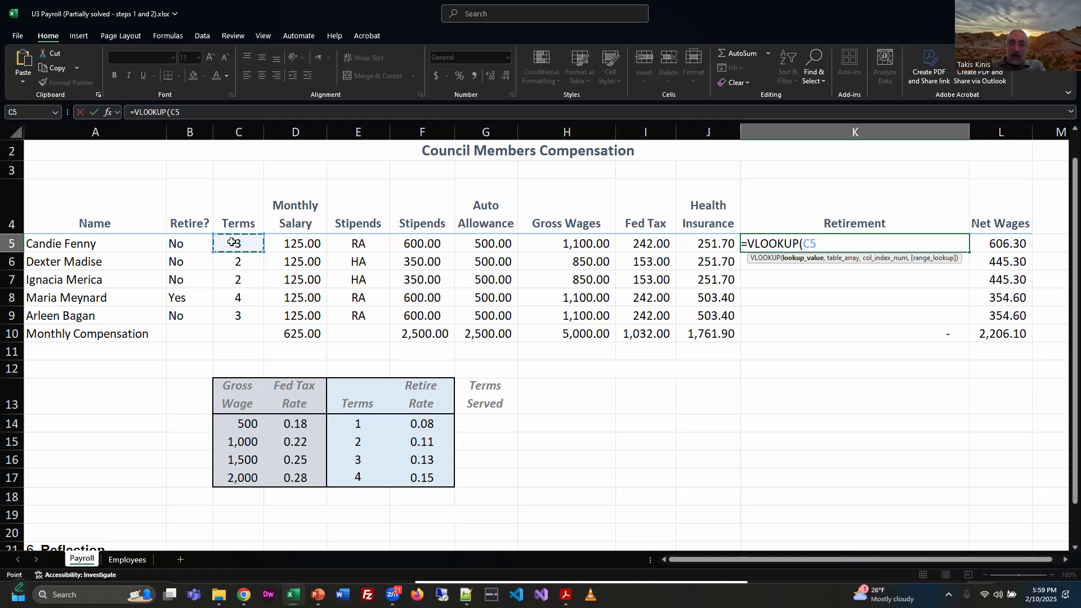
type(",")
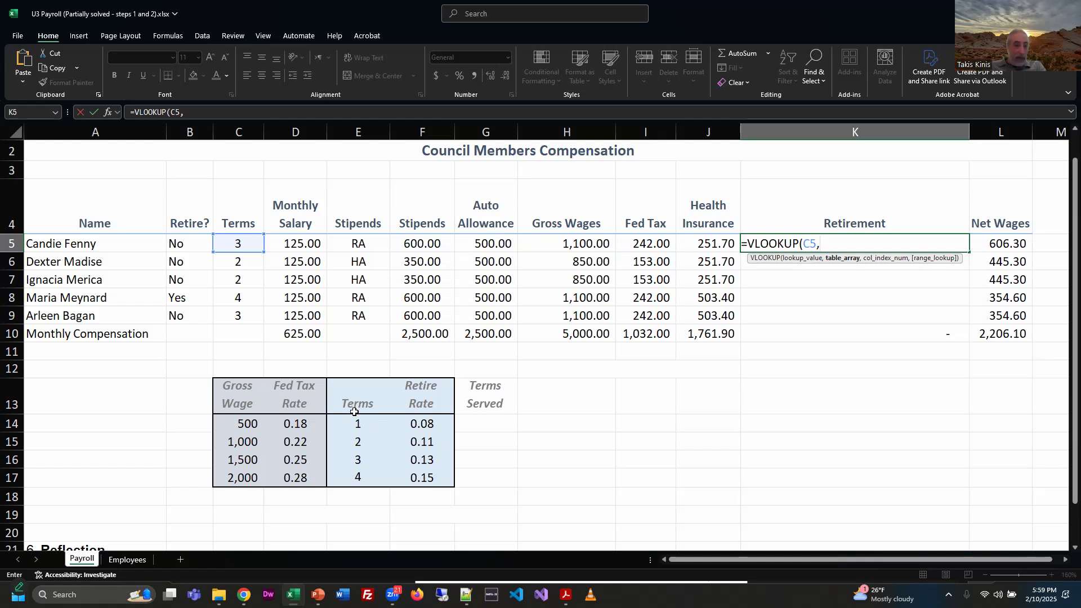
Step: Complete the VLOOKUP in K5 with table array $E$14:$F$17 as an absolute reference, column index 2 and FALSE for an exact match
left_click_drag(355, 421, 417, 477)
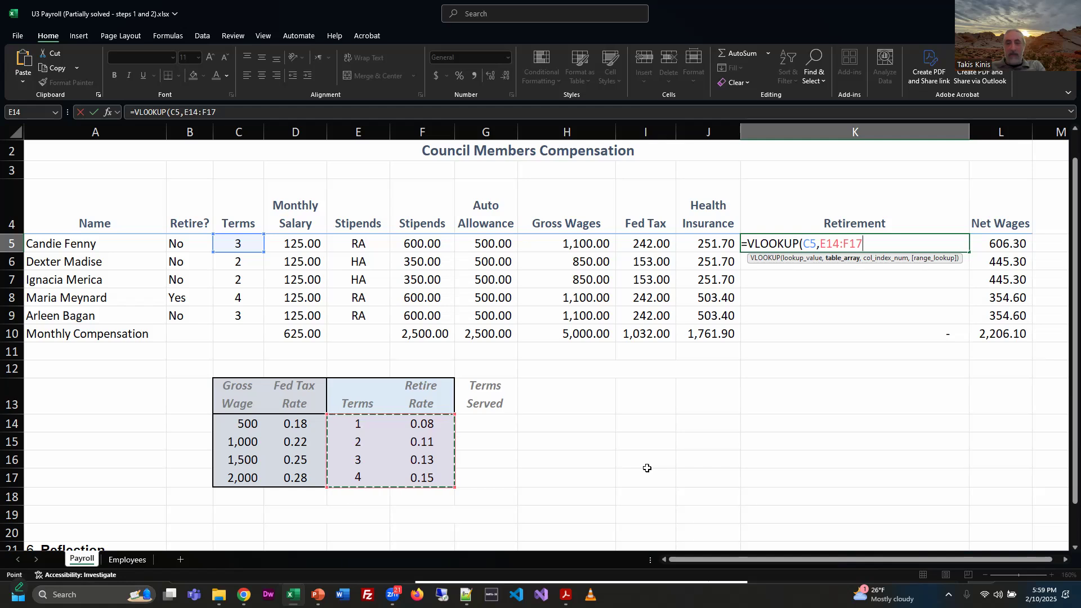
key("F4")
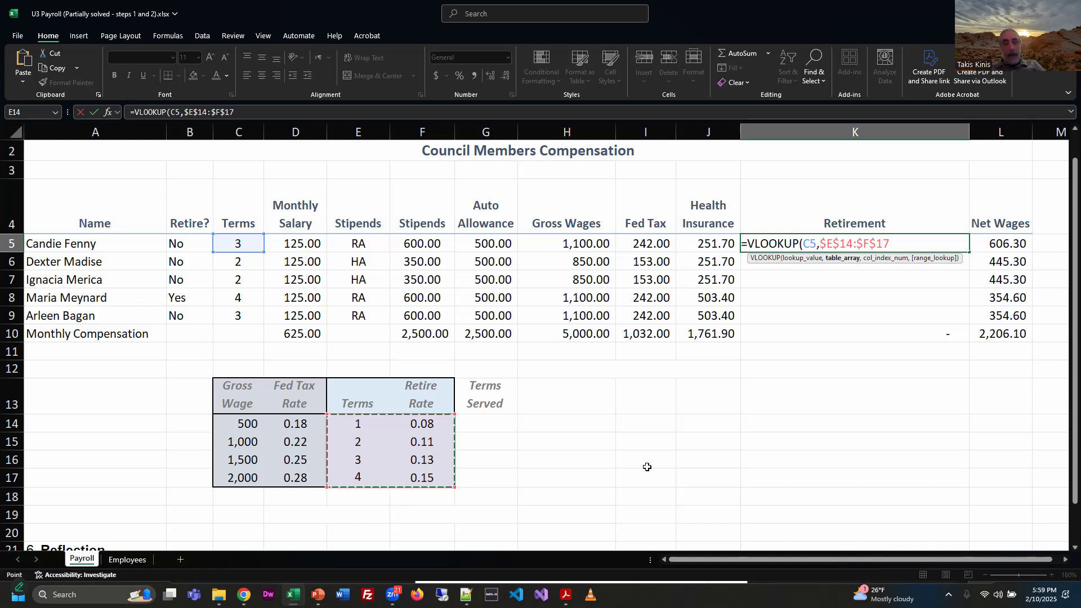
type(",")
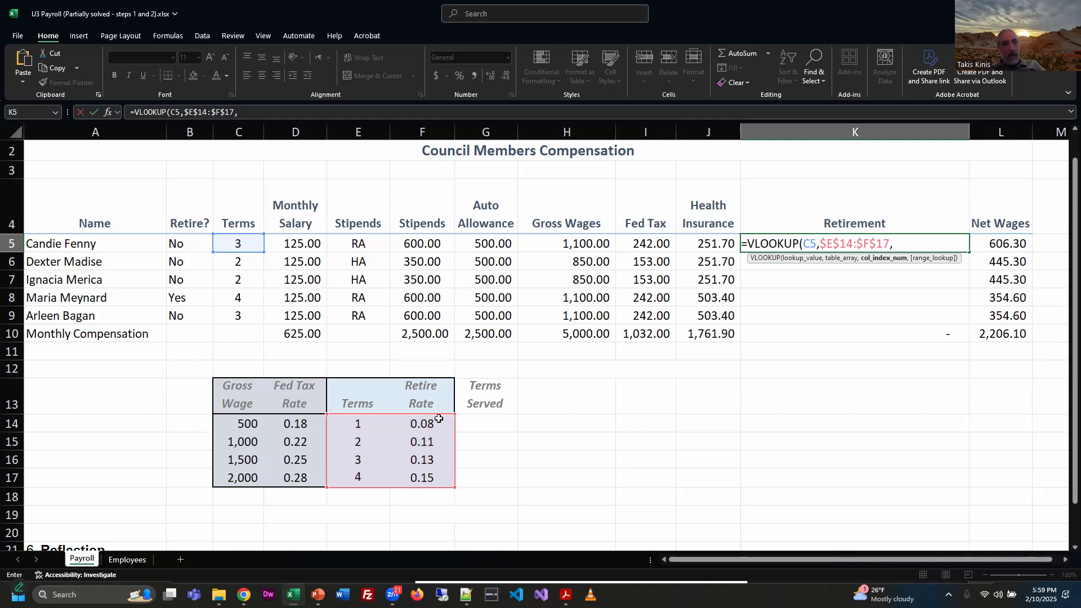
type("2")
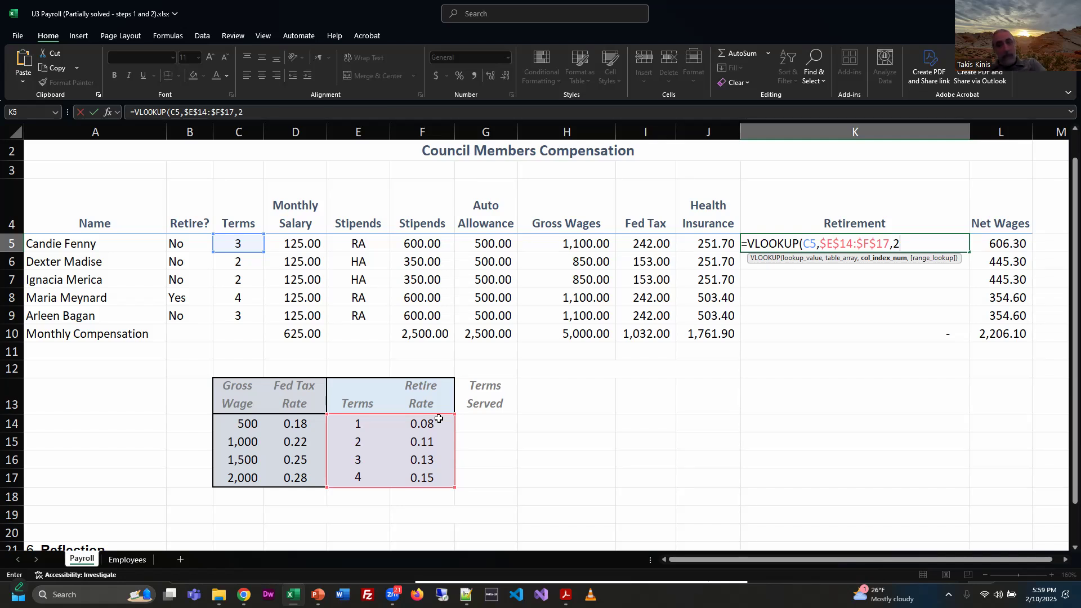
type(",")
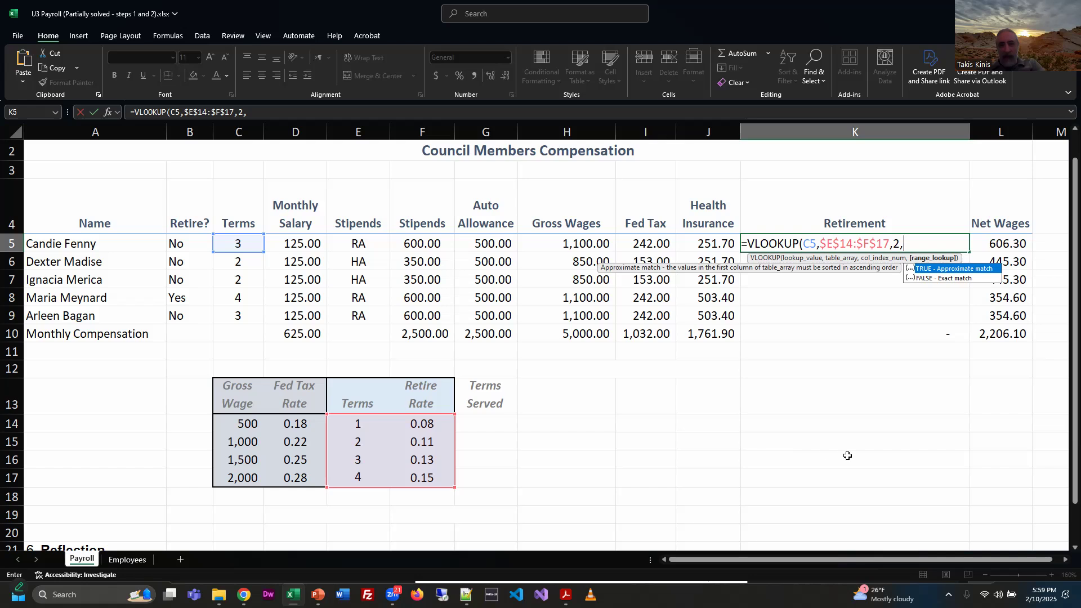
double_click(927, 276)
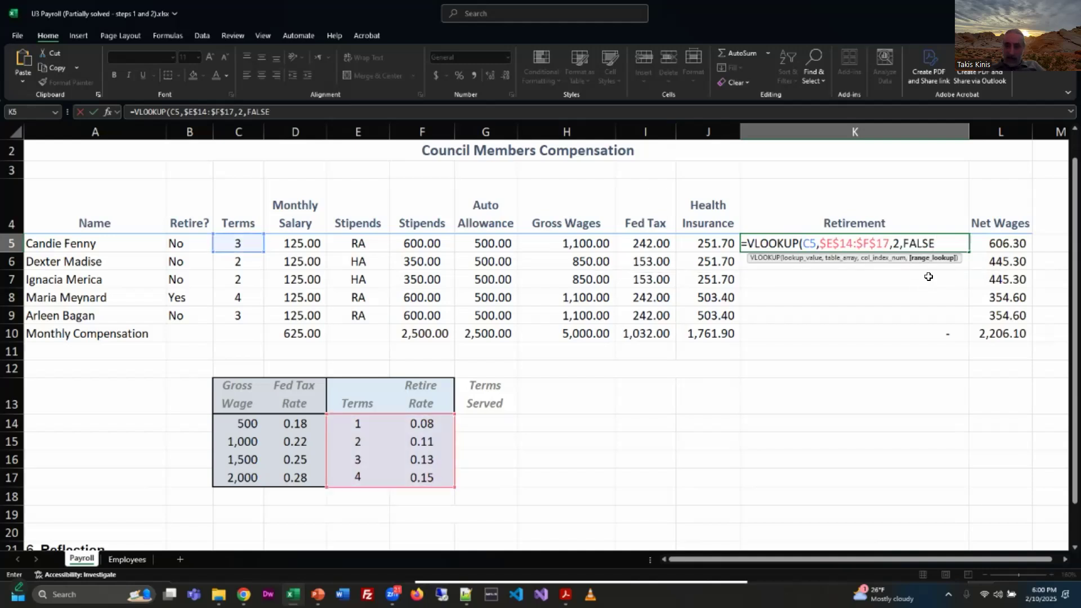
type(")")
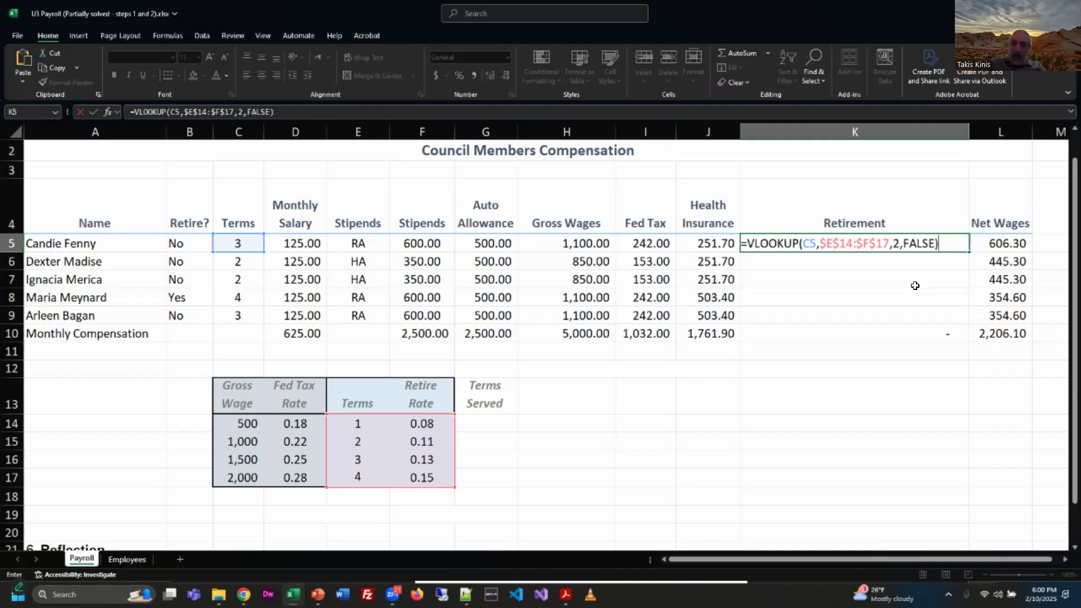
key("Return")
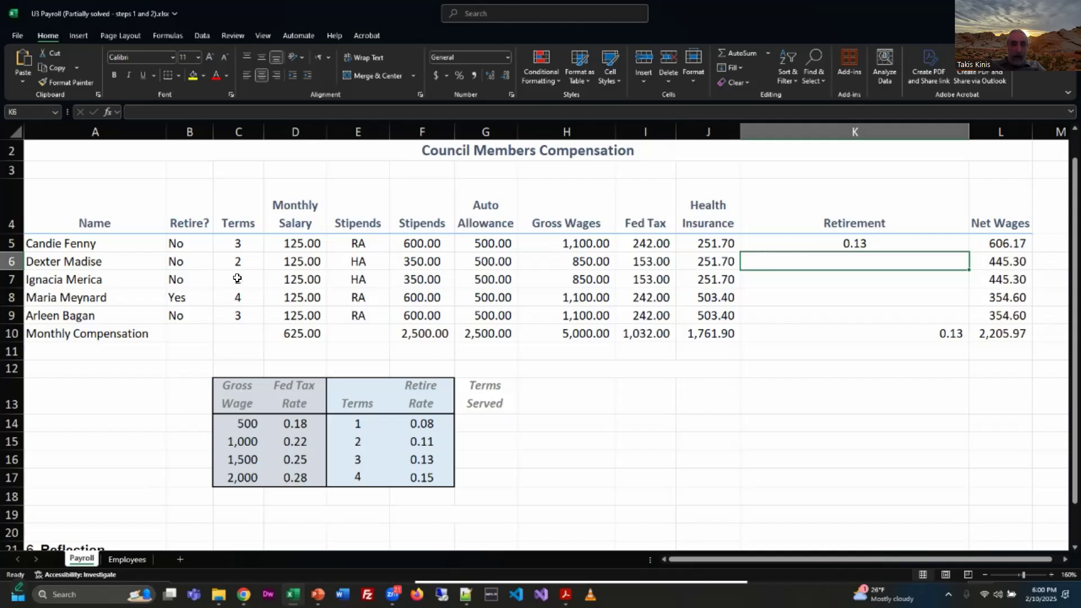
Step: Check the K5 result against the Terms and Retire Rate table and the expected Retirement amounts in the PDF instructions
left_click(360, 472)
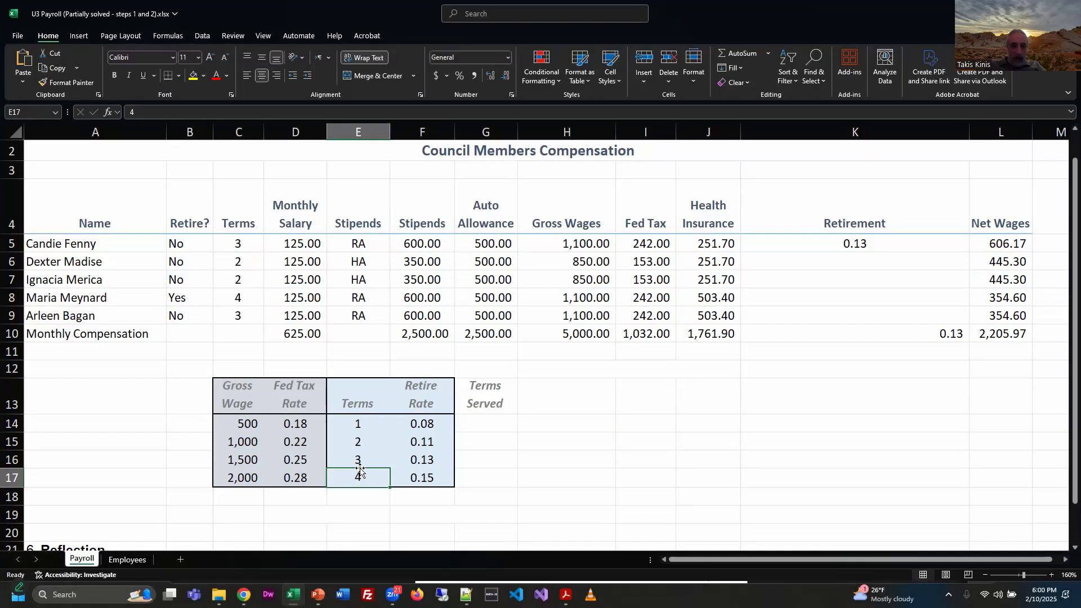
left_click(424, 460)
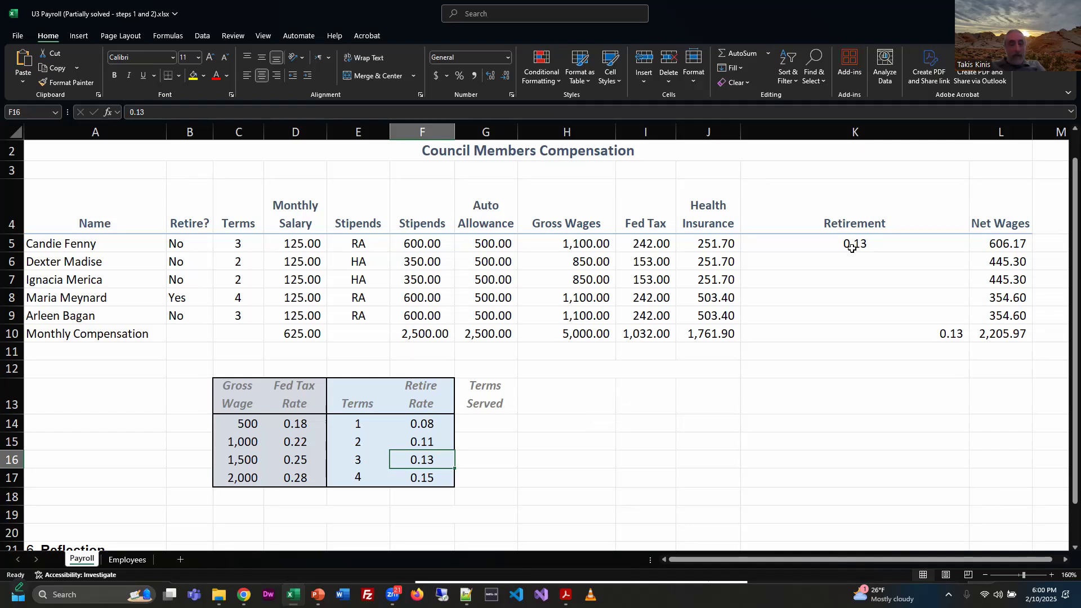
key("alt+Tab")
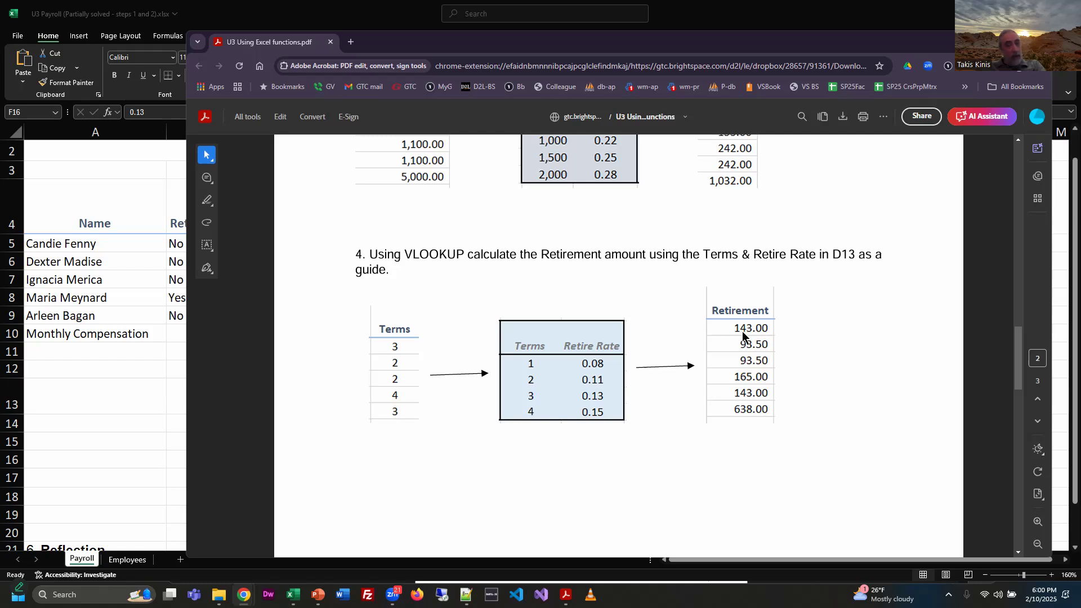
key("alt+Tab")
Step: Extend the Retirement formula in K5 to multiply the VLOOKUP result by the Gross Wages cell H5
left_click(903, 241)
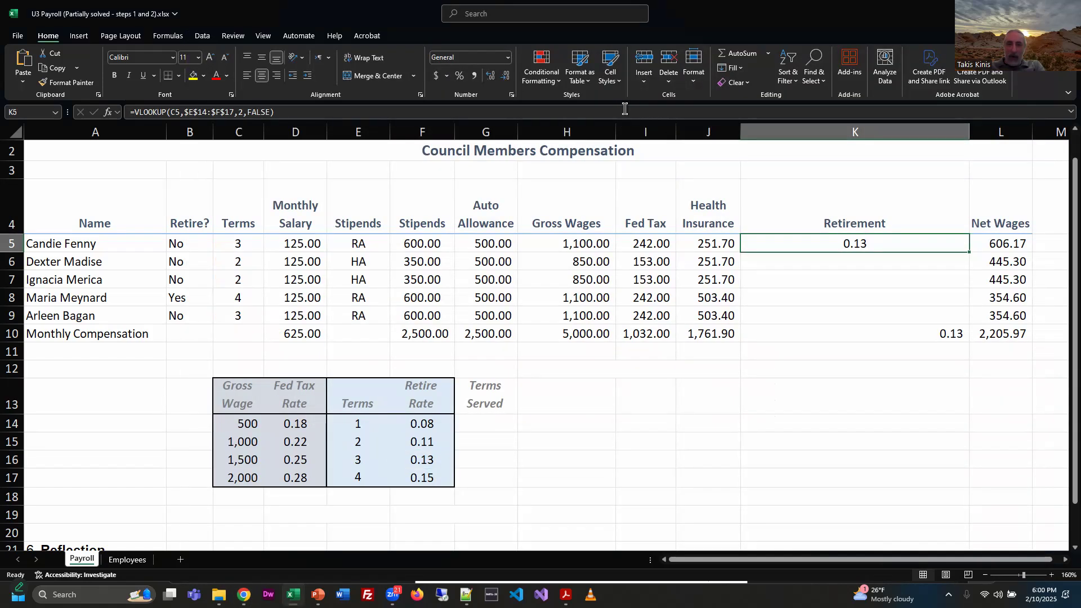
left_click(798, 111)
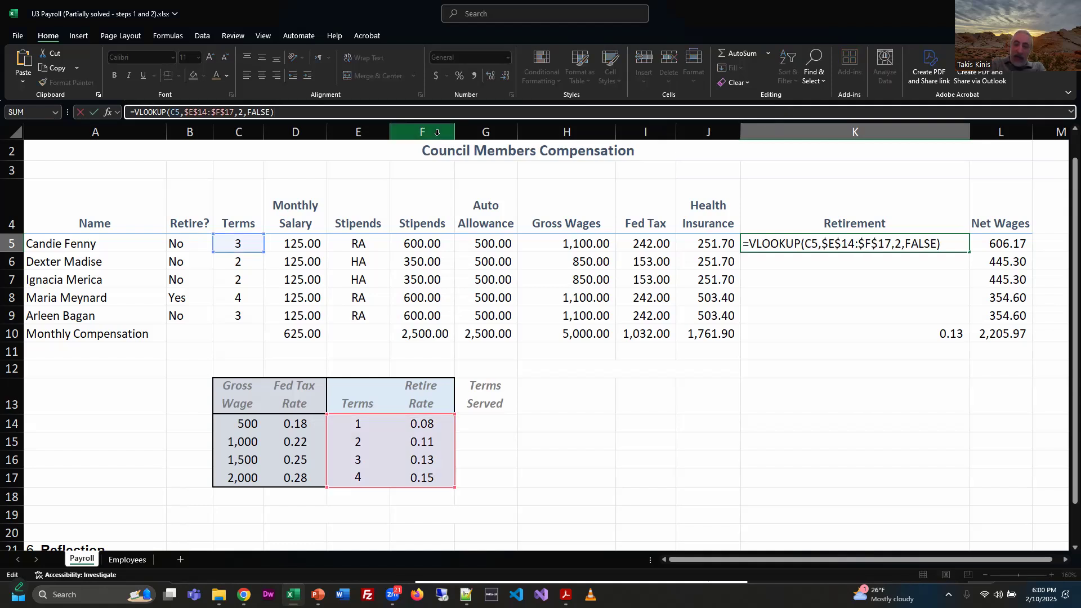
type("*")
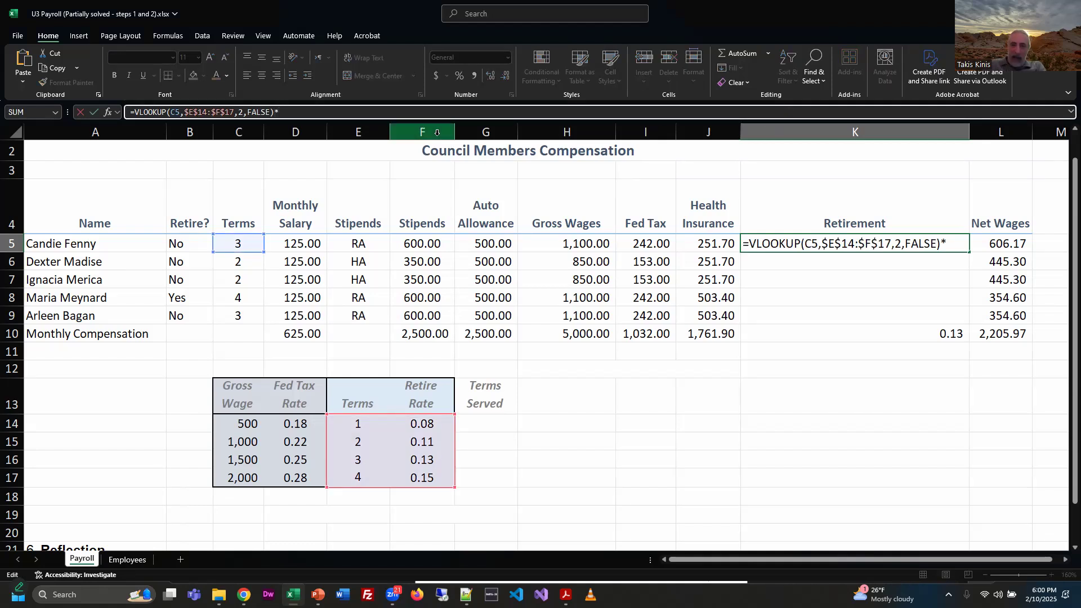
left_click(570, 243)
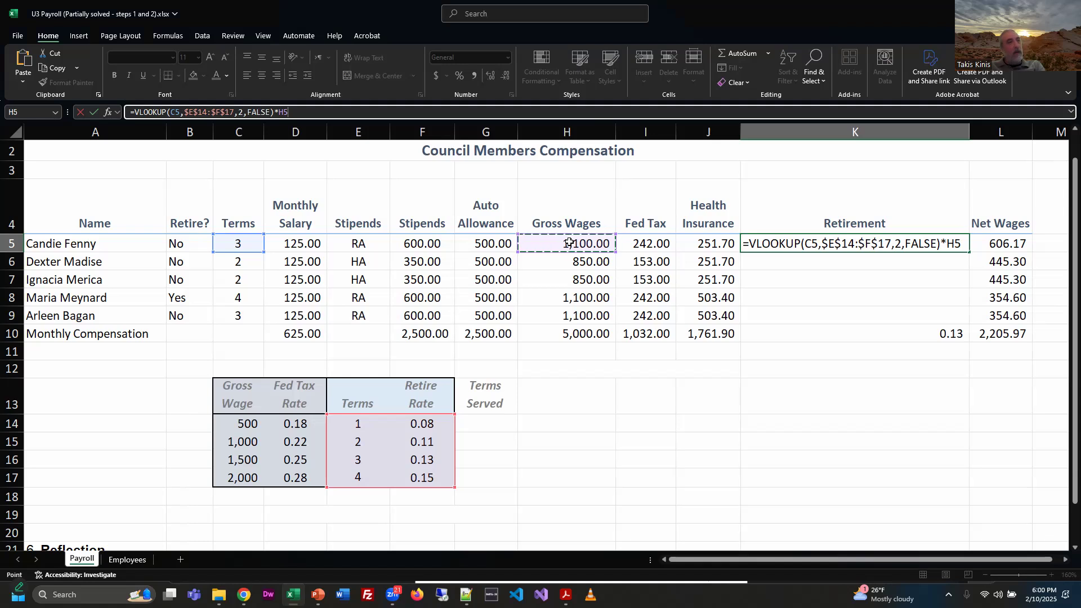
key("Return")
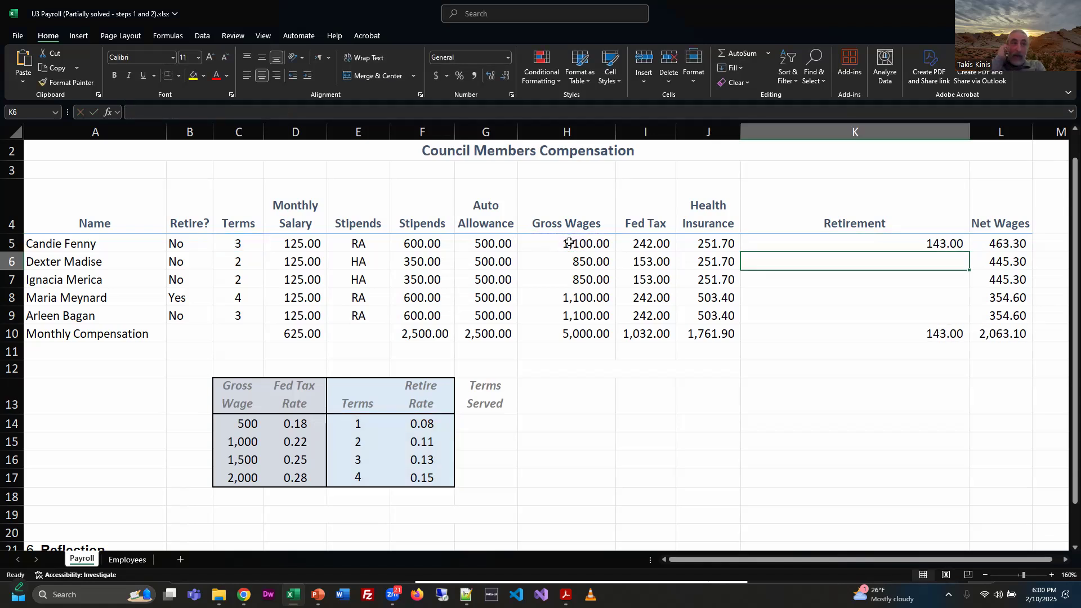
Step: Copy the Retirement formula from K5 down through K9 and compare the results with the PDF instructions
left_click(956, 244)
left_click_drag(974, 252, 972, 332)
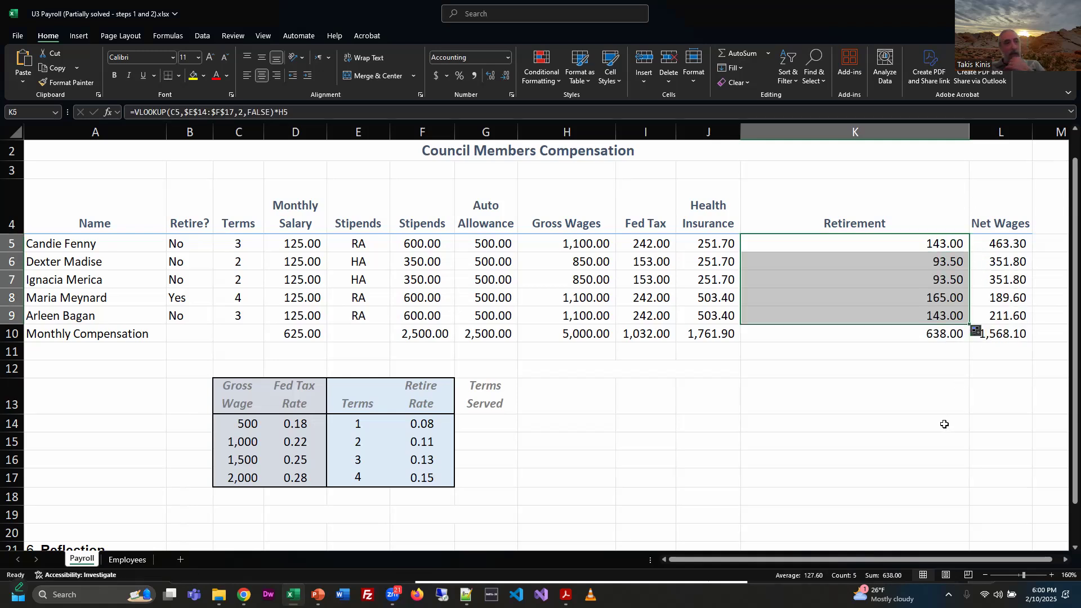
key("alt+Tab")
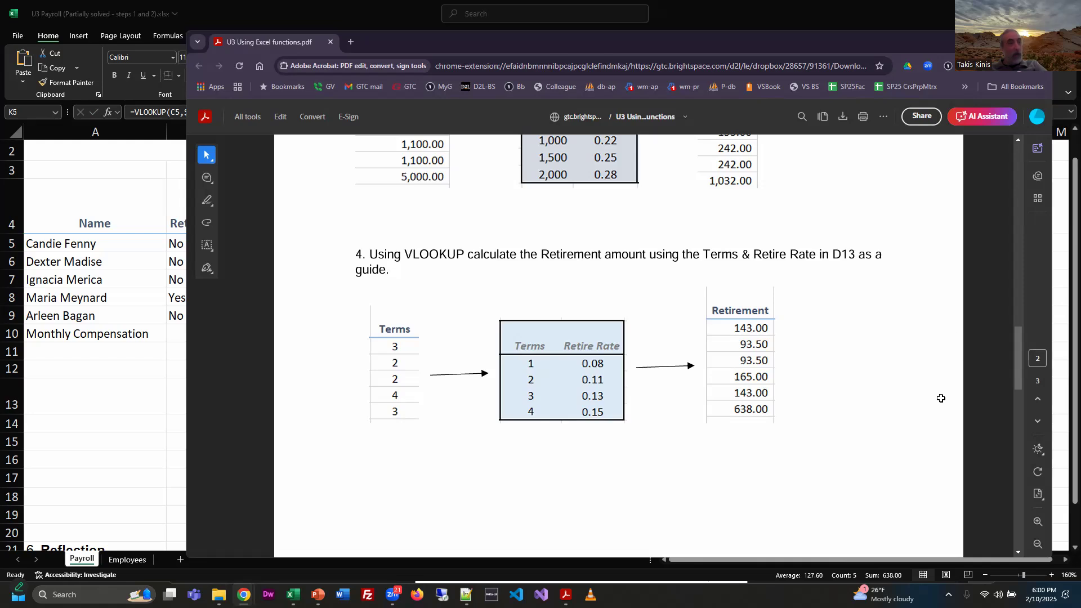
key("alt+Tab")
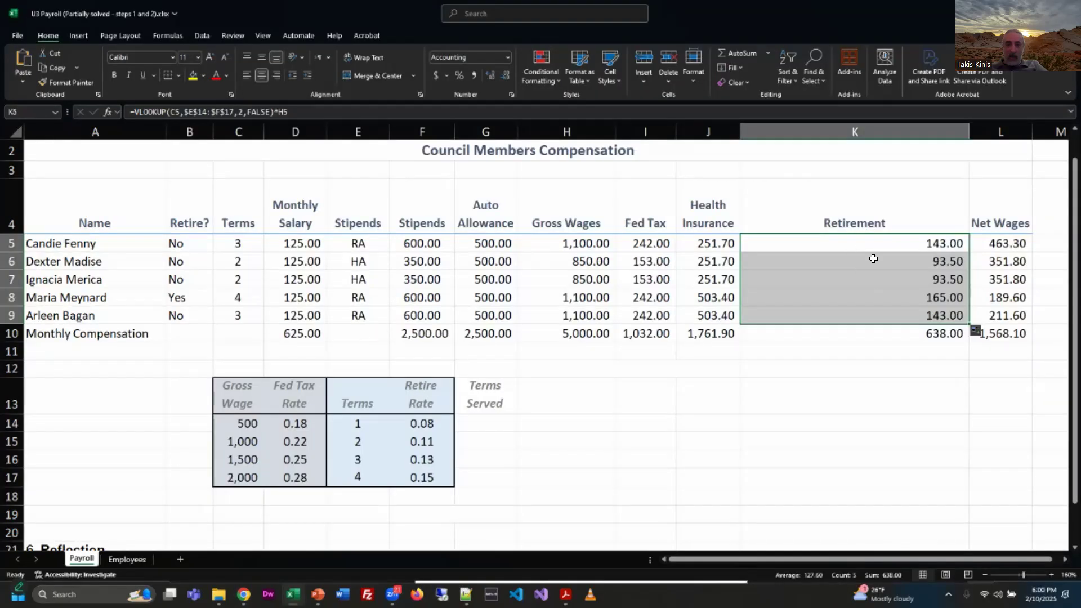
Step: Review the cell references in the finished Retirement formula in K5
left_click(850, 247)
key("F2")
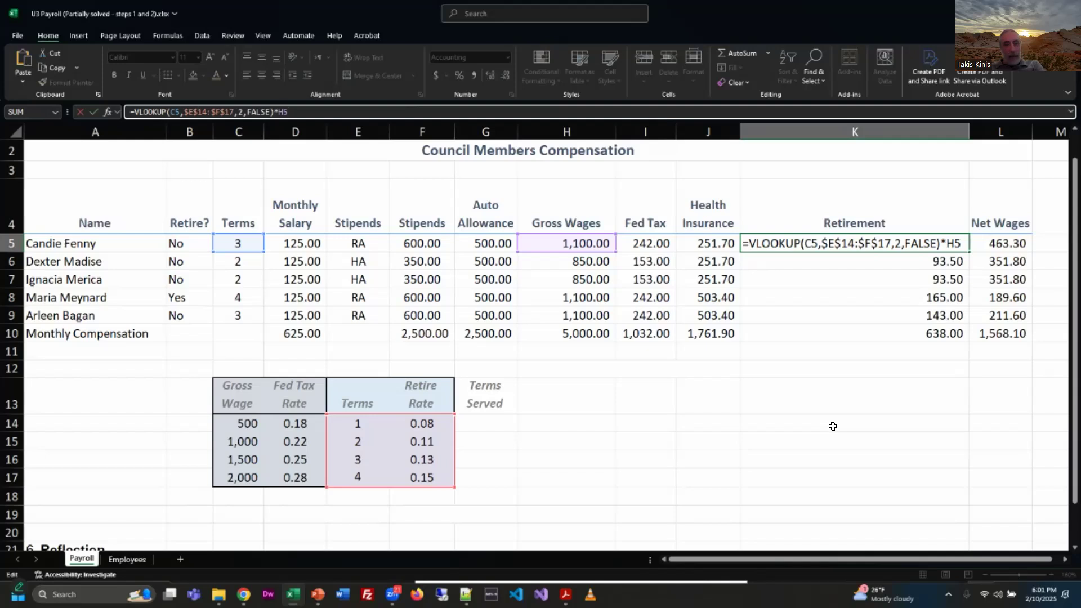
key("ctrl+Return")
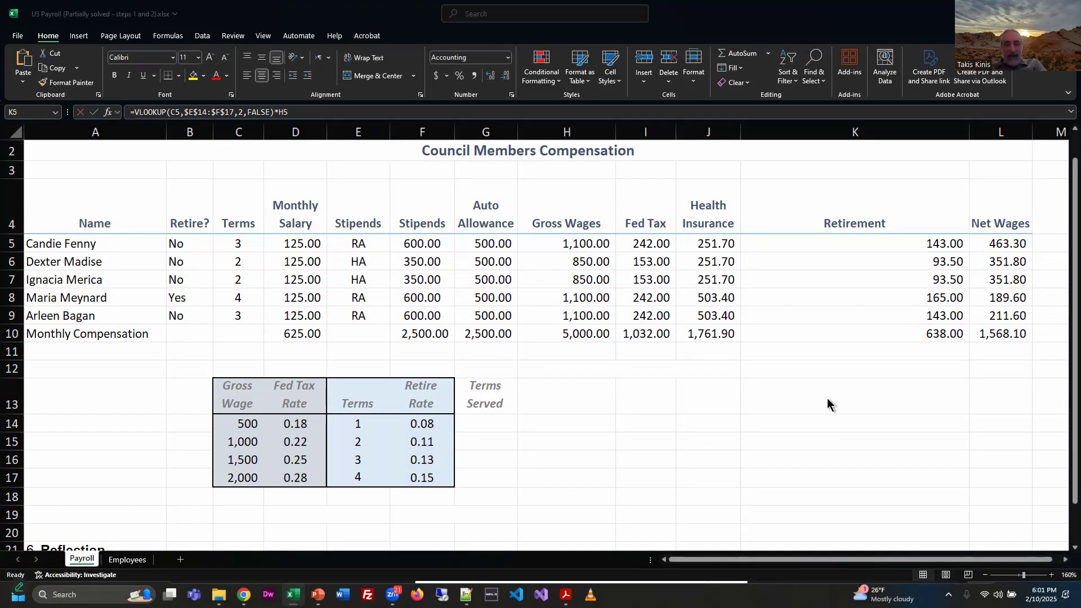
Step: Switch to the PDF instructions to read task 5 on counting terms with COUNTIF, and return to the workbook
key("alt+Tab")
scroll(812, 394, "down", 5)
scroll(812, 397, "down", 4)
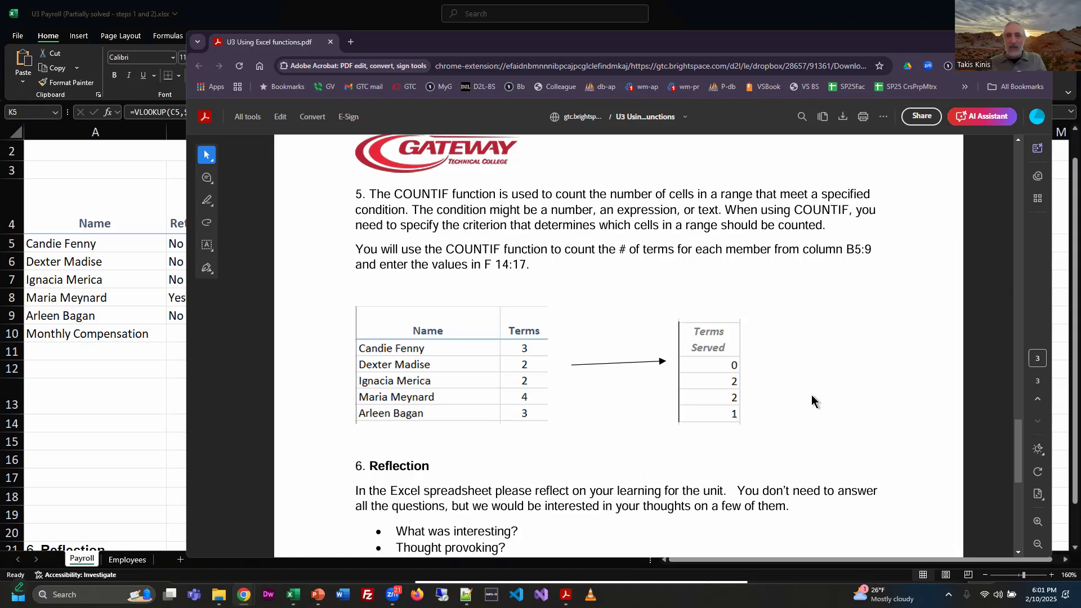
left_click(827, 4)
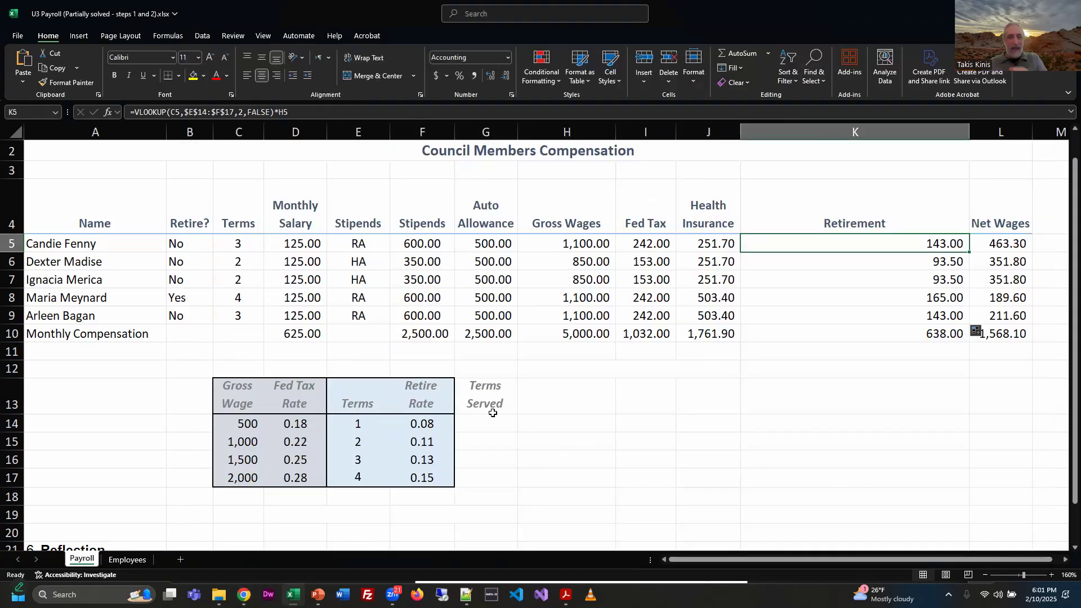
Step: Widen column G and start a COUNTIF formula in the first Terms Served cell, G14
left_click(465, 425)
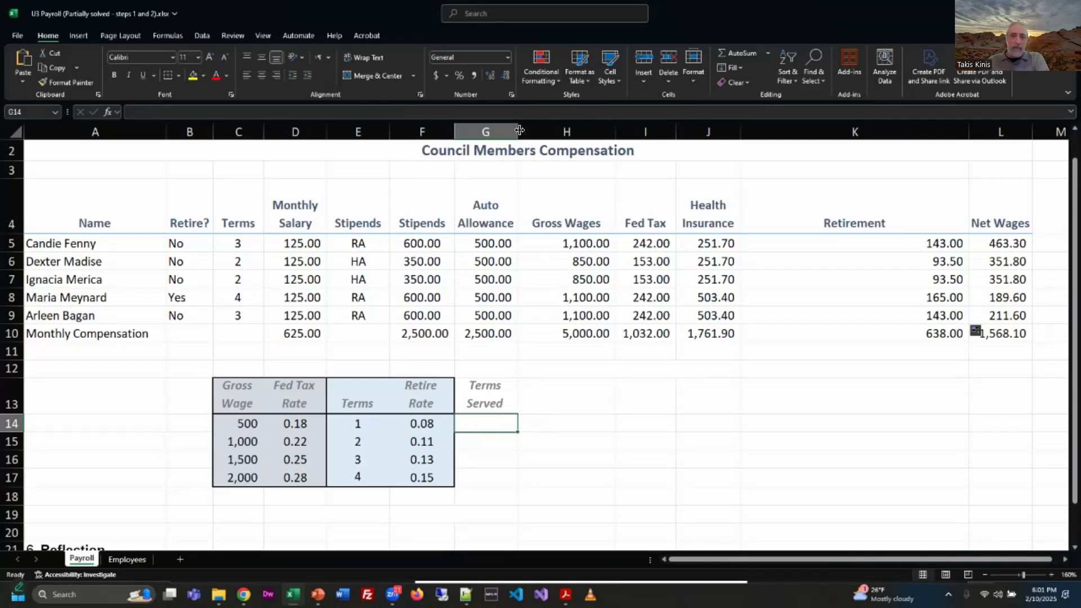
left_click_drag(517, 132, 666, 170)
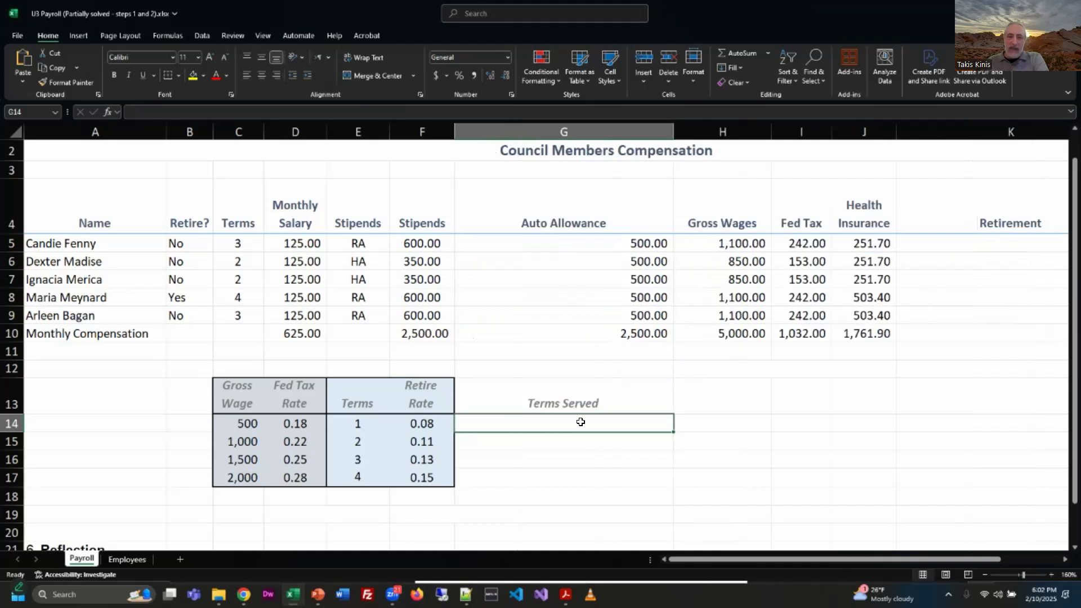
double_click(622, 423)
type("=cou")
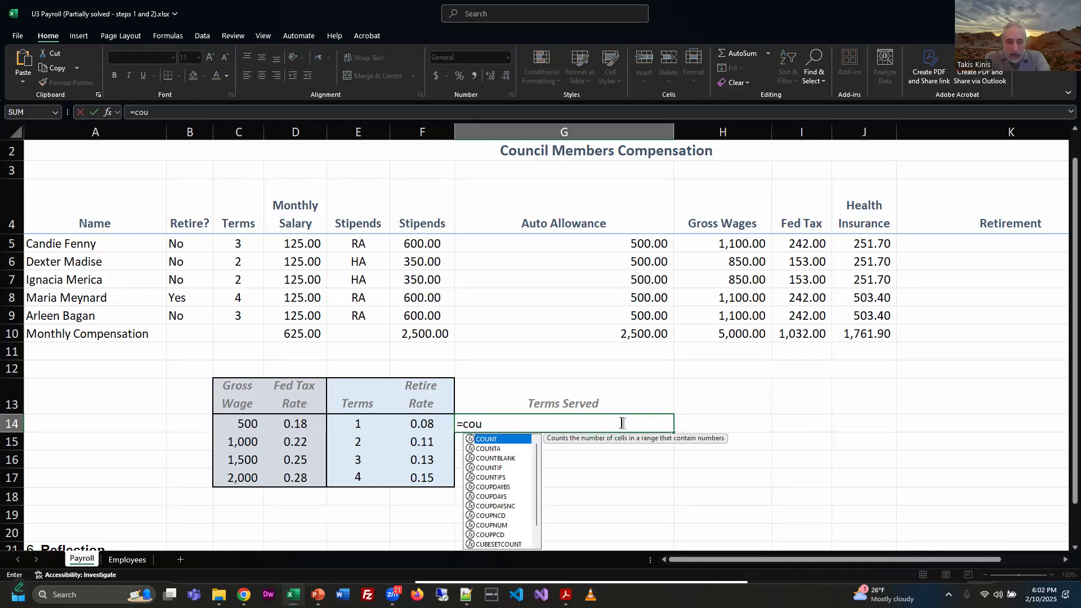
type("ntif")
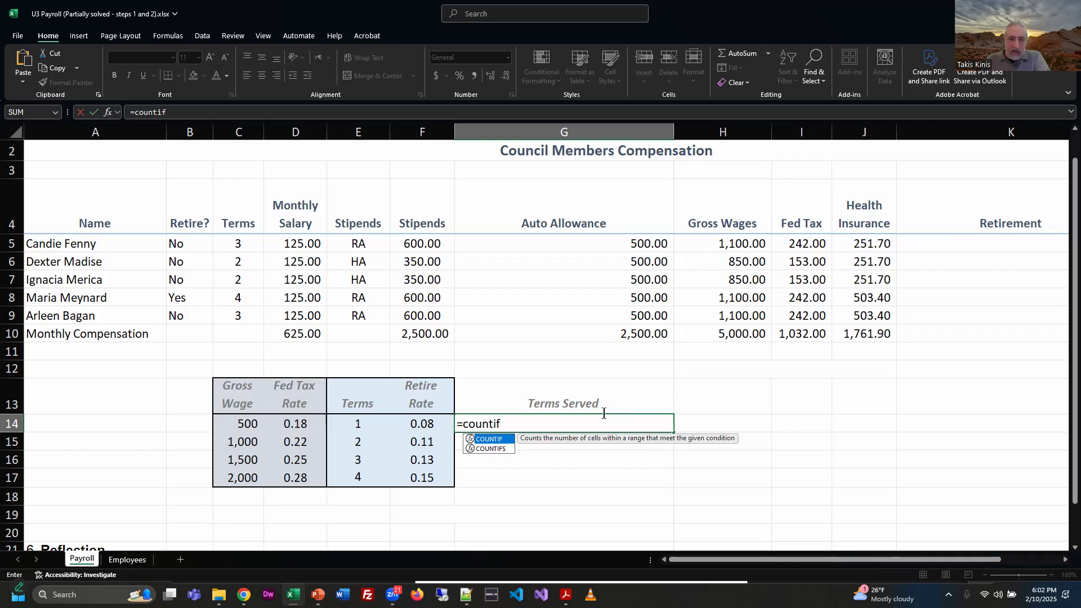
double_click(503, 439)
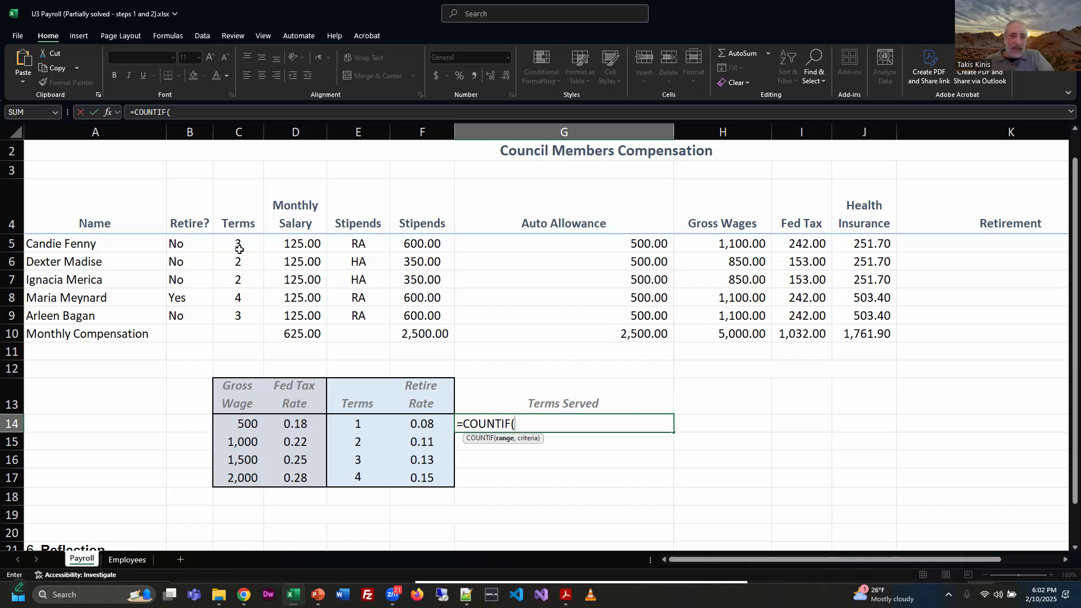
Step: Complete the COUNTIF in G14 with the absolute range $C$5:$C$9 and the Terms cells E14:E17 as criteria
left_click_drag(243, 238, 243, 314)
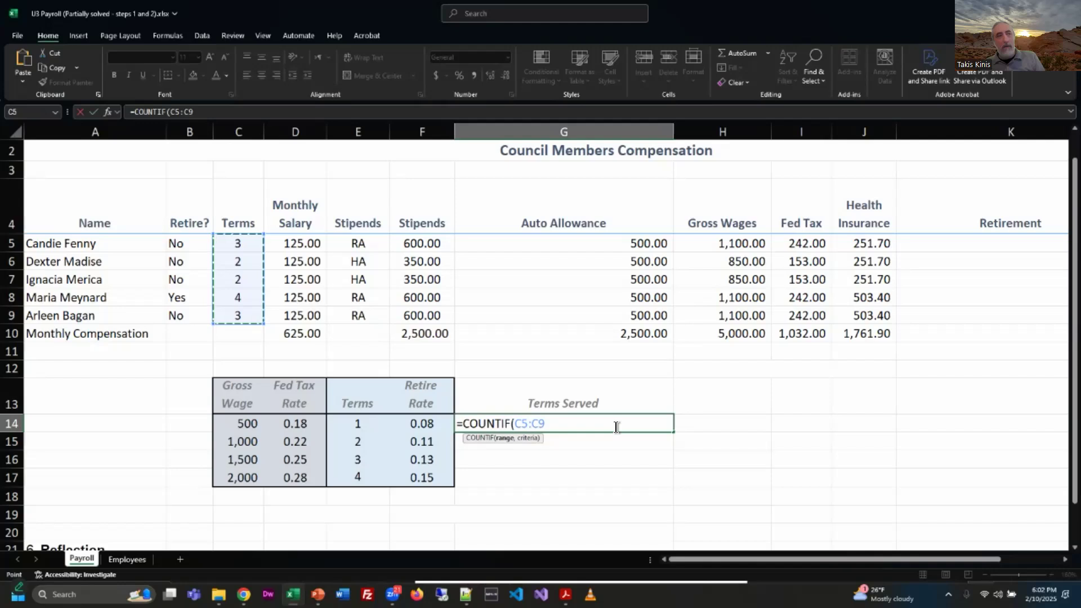
key("F4")
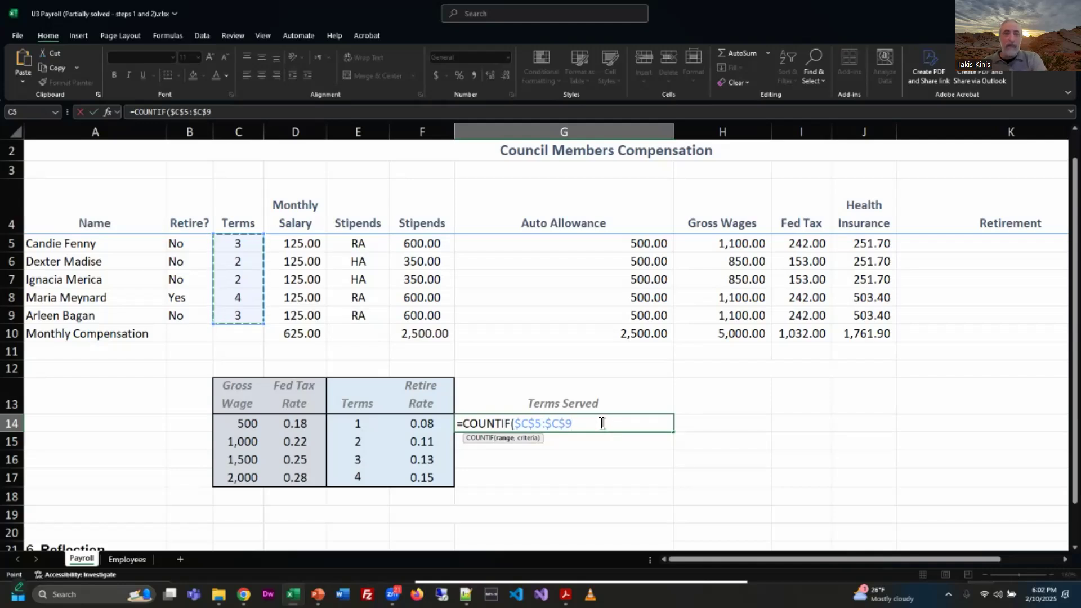
type(",")
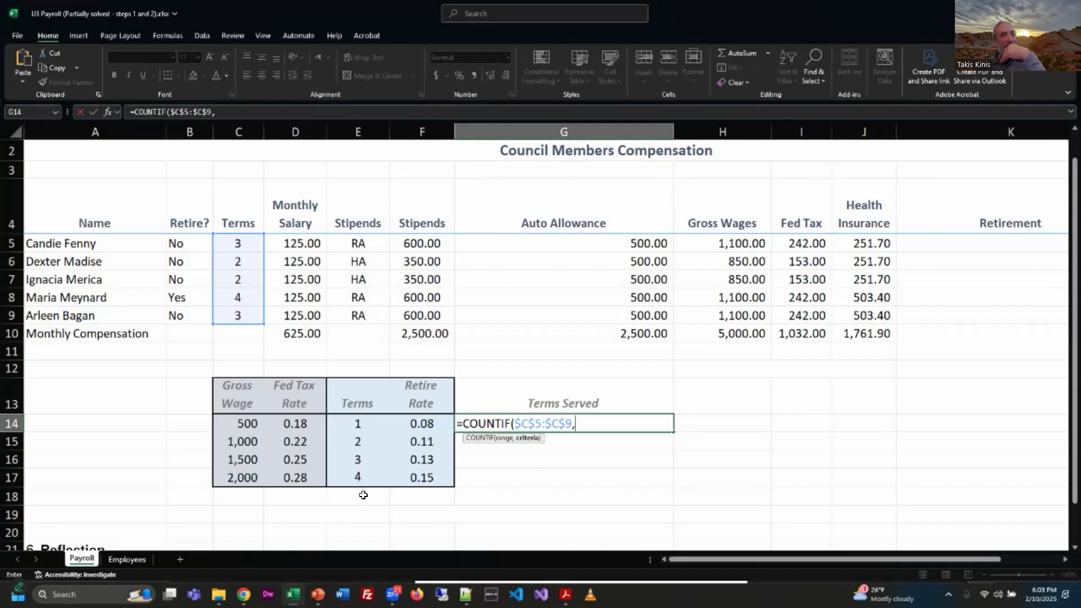
left_click_drag(356, 429, 360, 479)
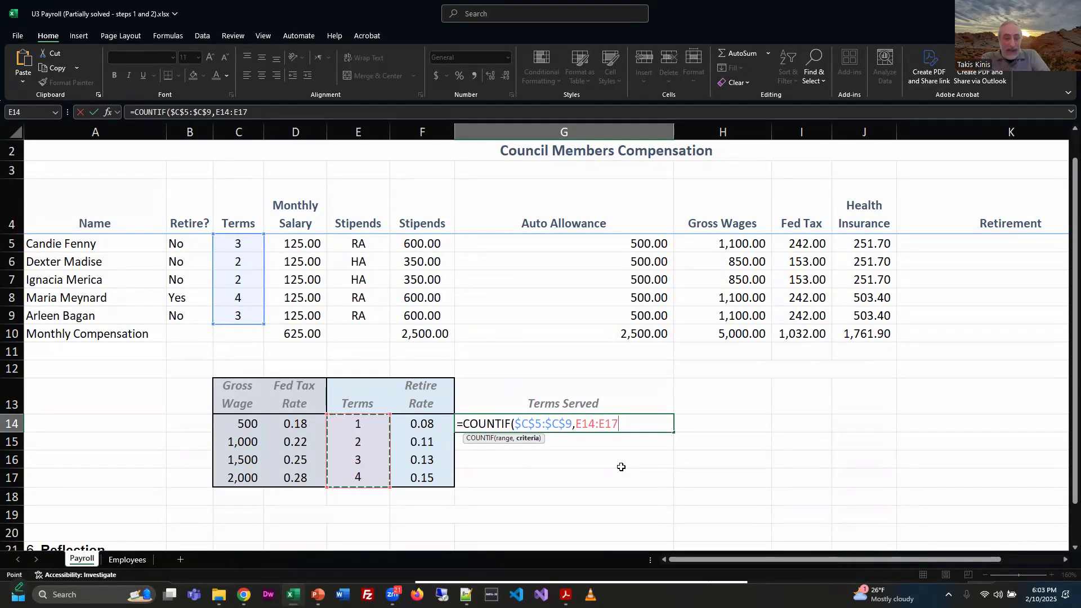
key("Return")
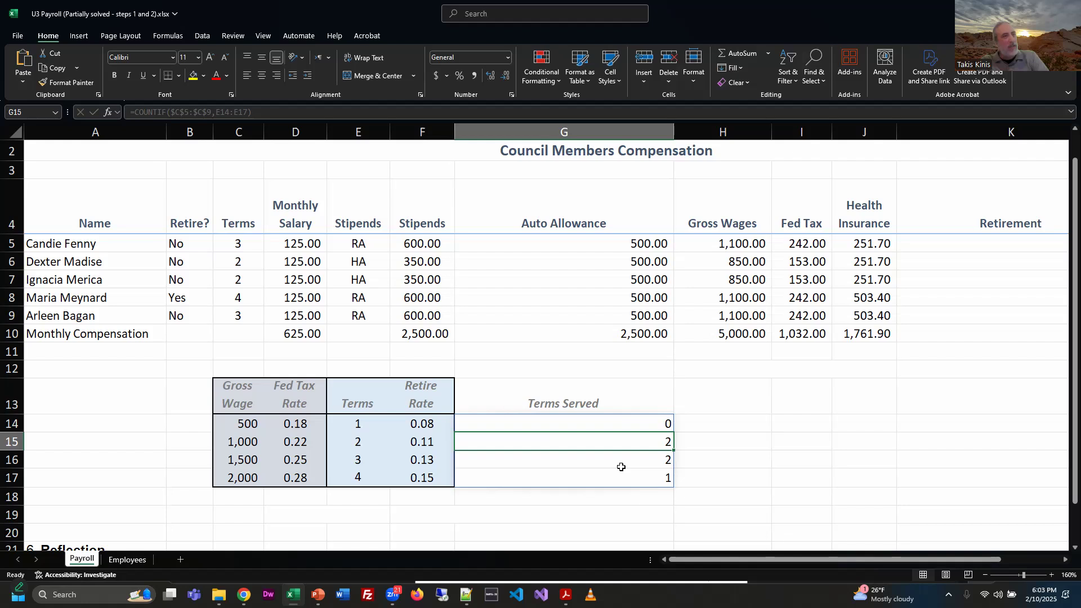
Step: Make the criteria range in G14's COUNTIF absolute as $E$14:$E$17
left_click(636, 421)
left_click(609, 112)
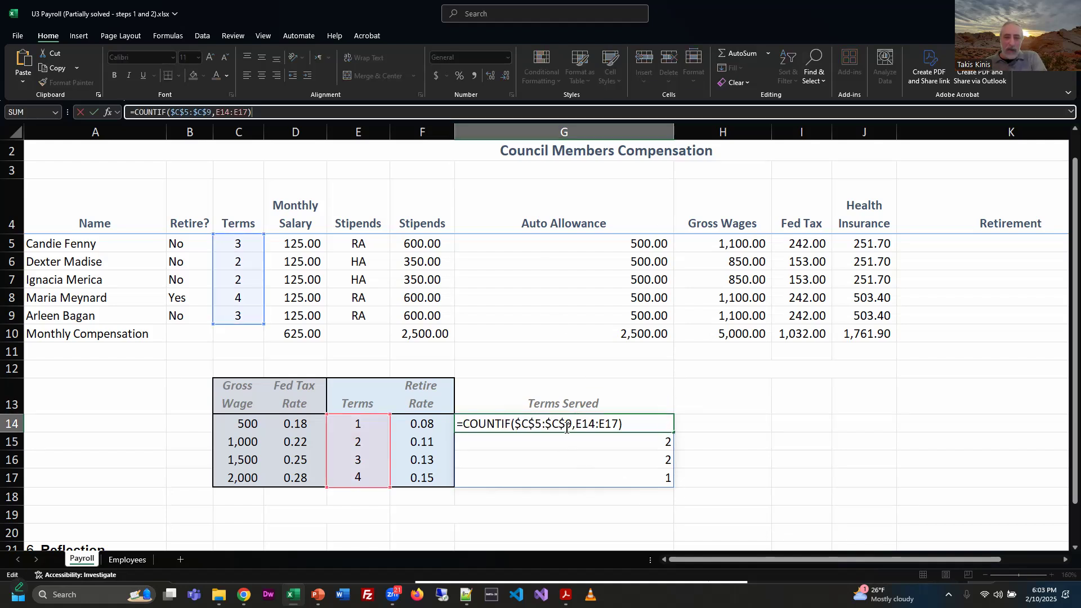
left_click_drag(572, 425, 514, 424)
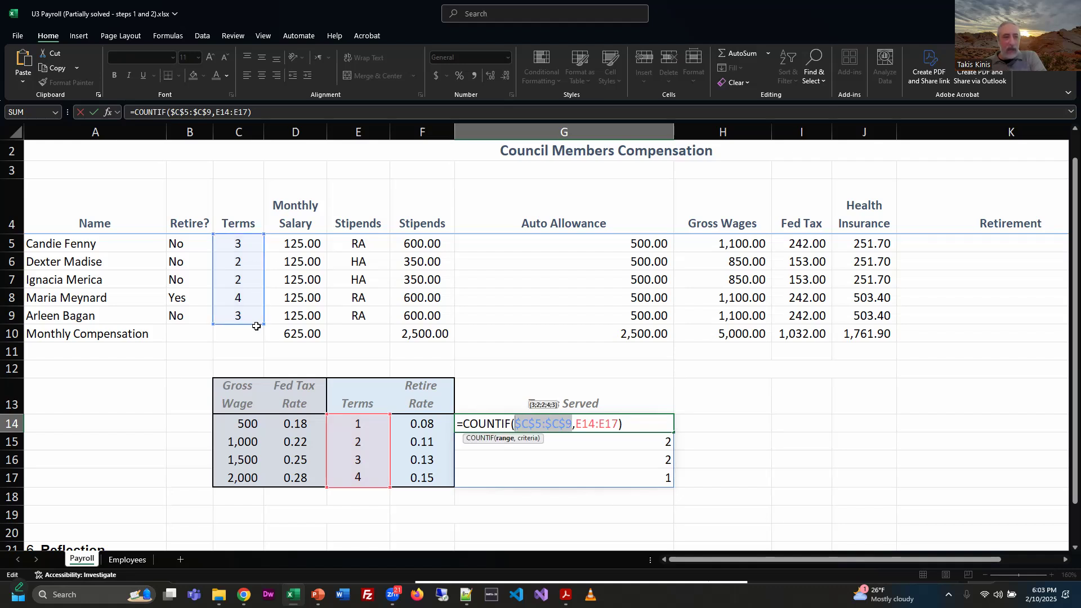
left_click(615, 425)
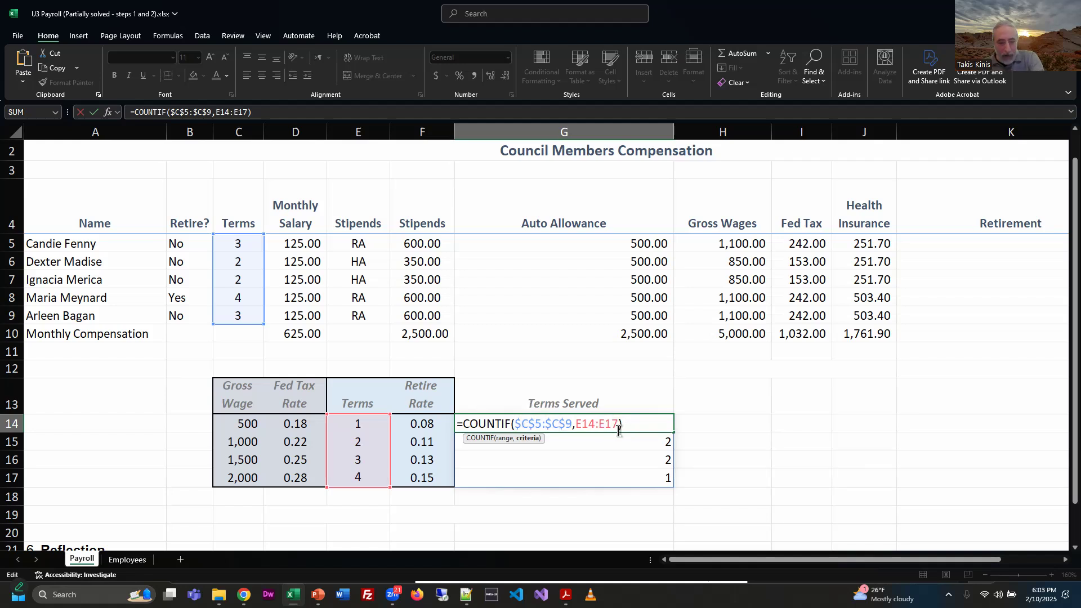
key("F4")
key("Left")
key("Left")
key("Left")
key("Left")
key("Left")
key("Left")
key("Left")
key("Left")
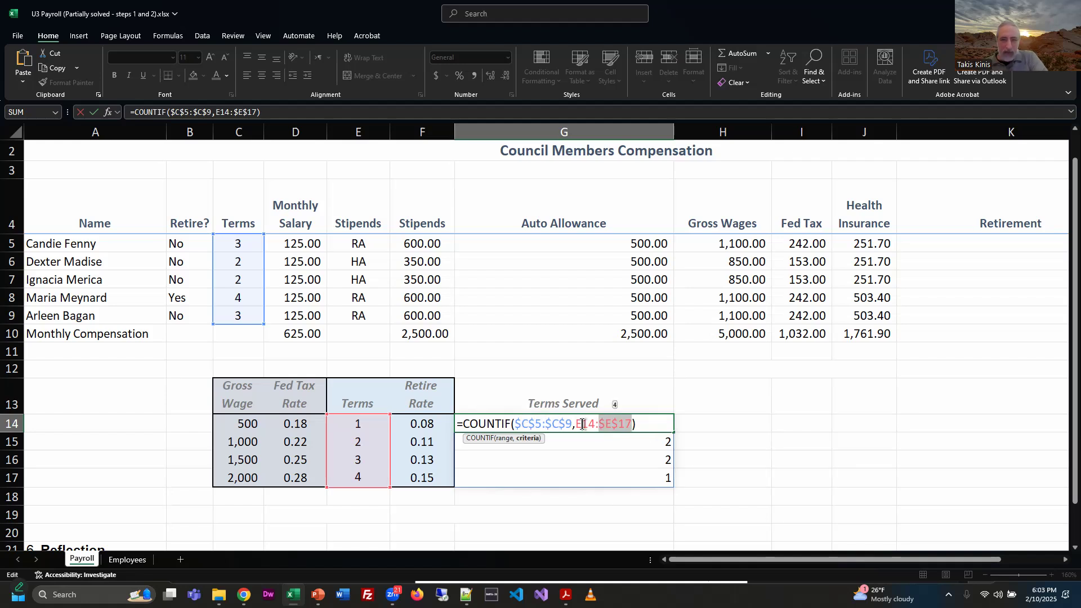
key("F4")
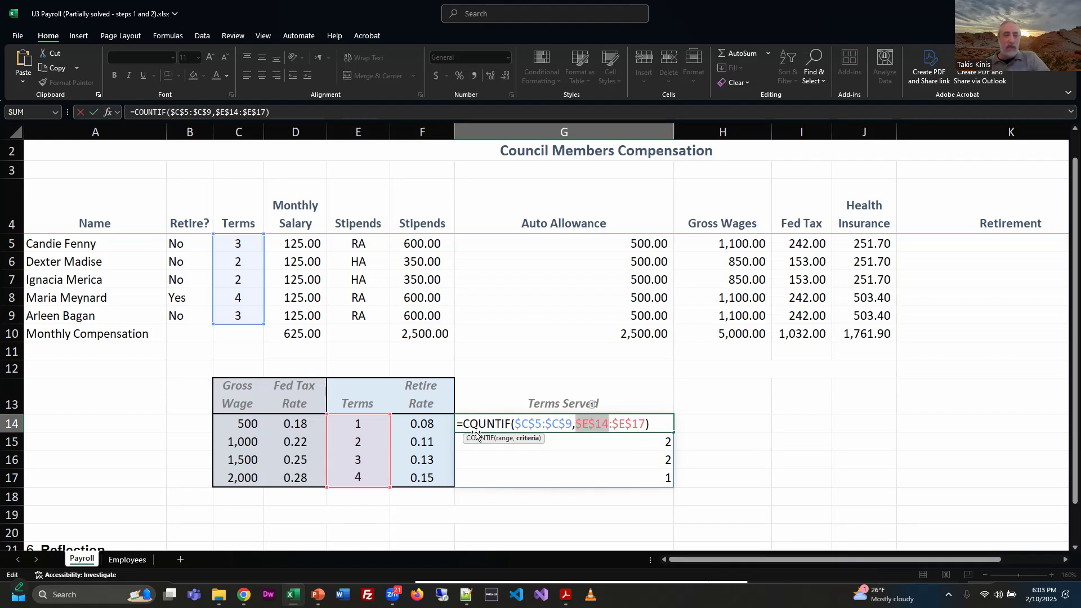
left_click(658, 439)
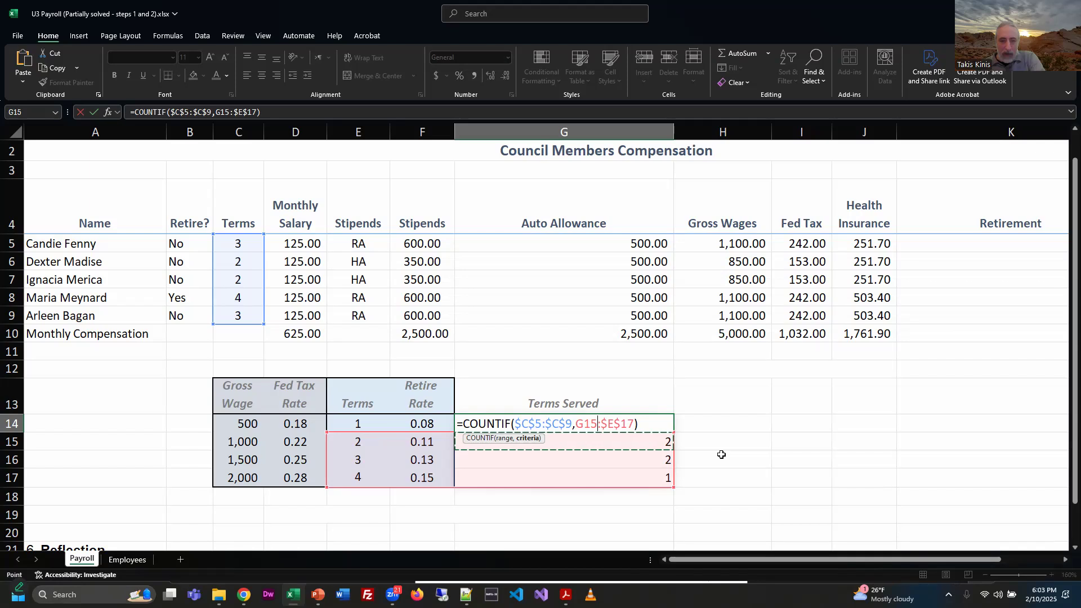
key("ctrl+z")
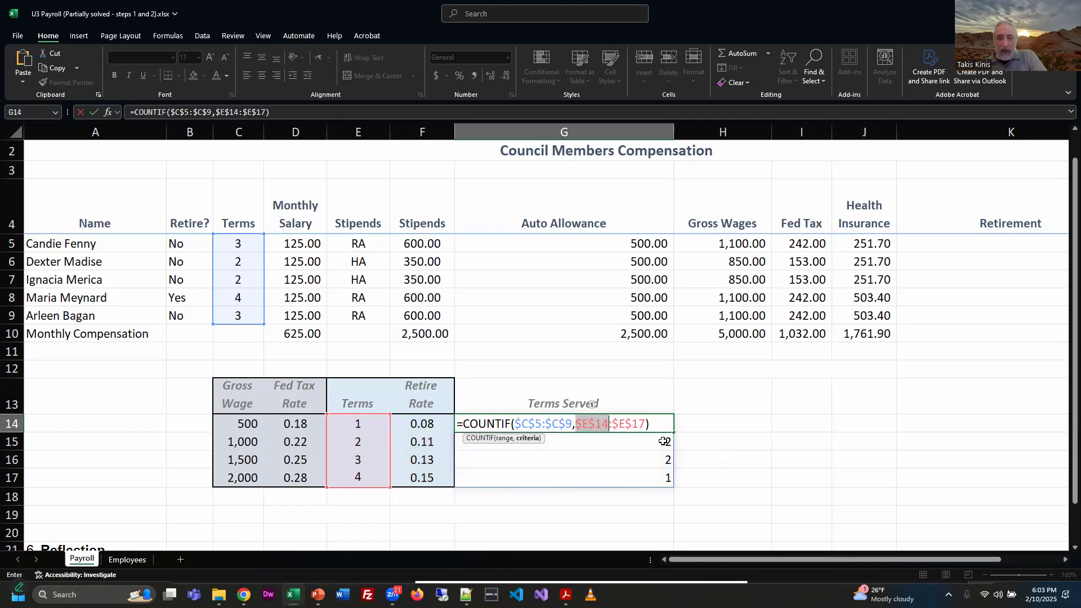
key("Return")
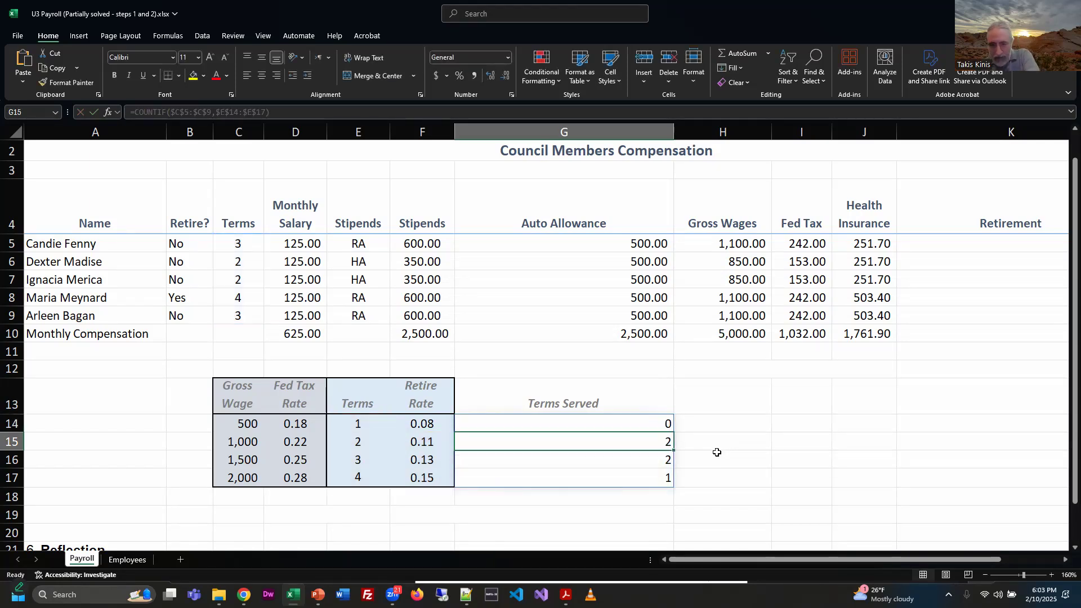
Step: Compare the Terms Served formula in G14 with the result below it and try to clear cell G15
left_click(613, 425)
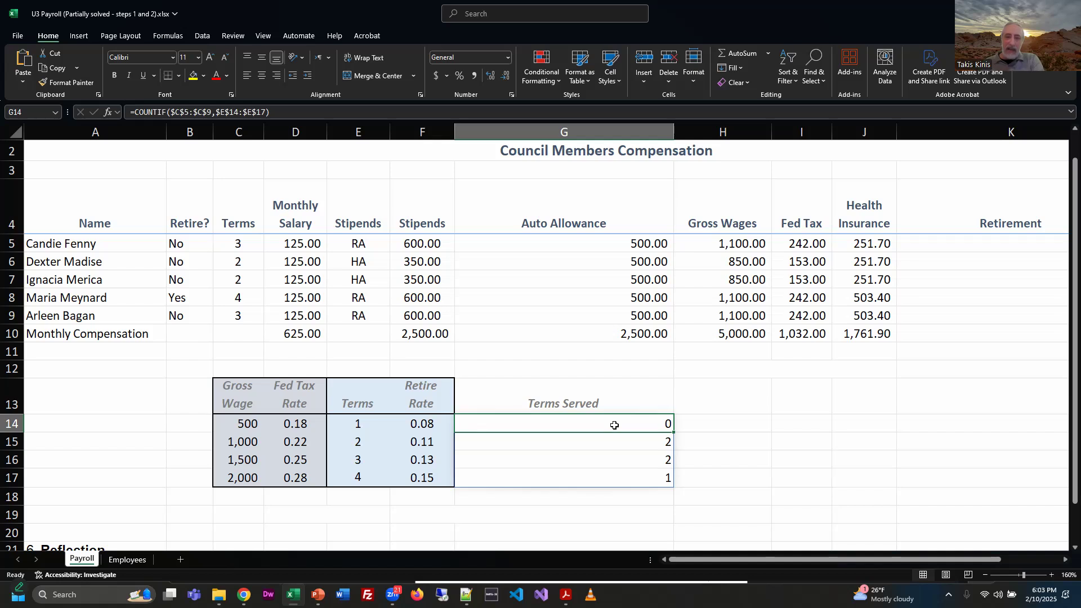
left_click(359, 423)
left_click(656, 422)
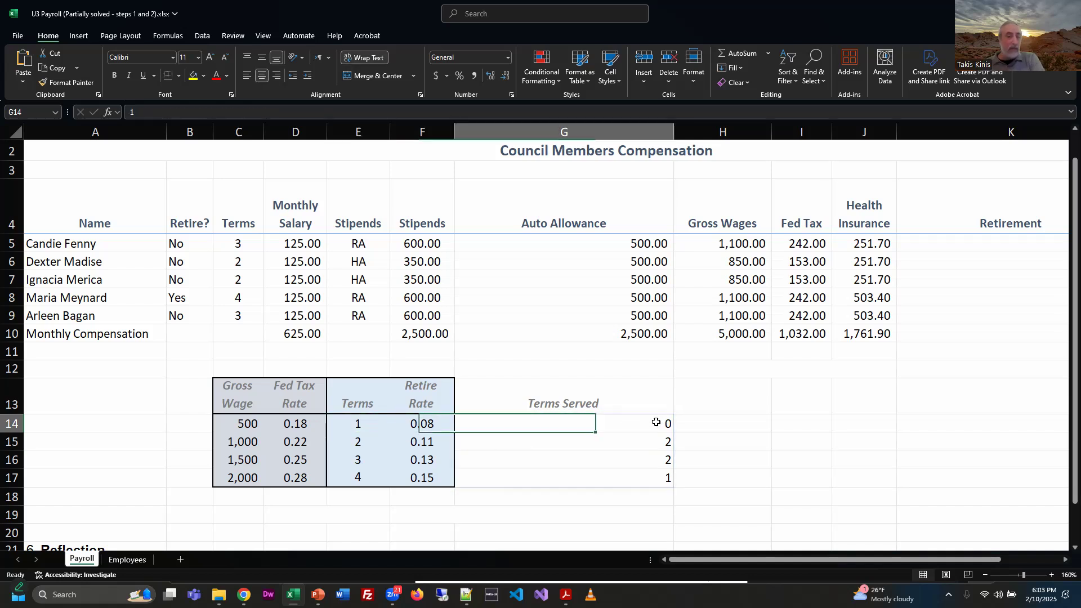
key("ctrl+shift+Down")
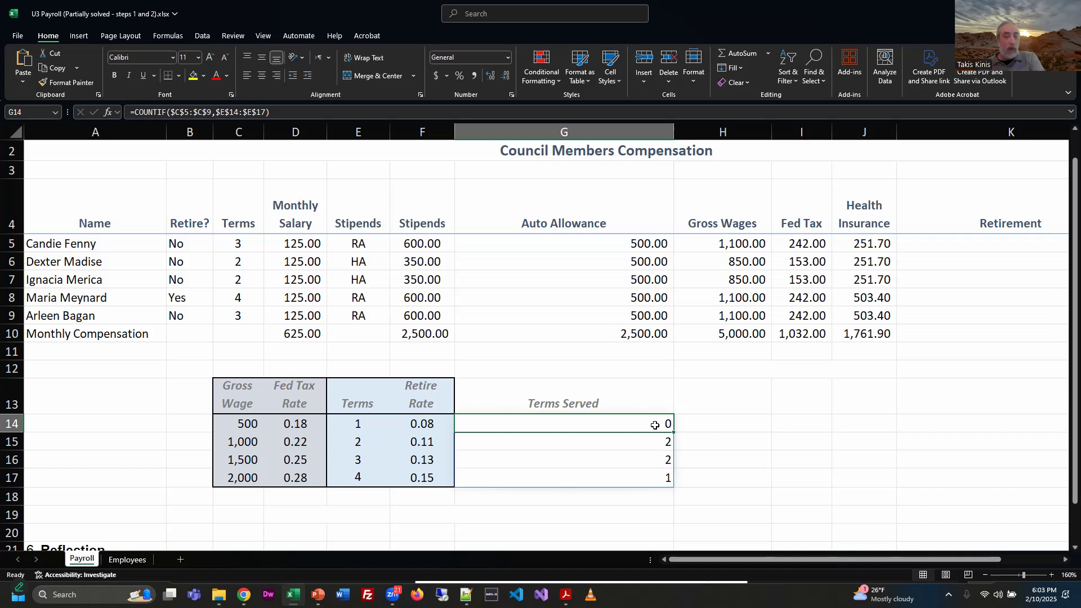
left_click(618, 442)
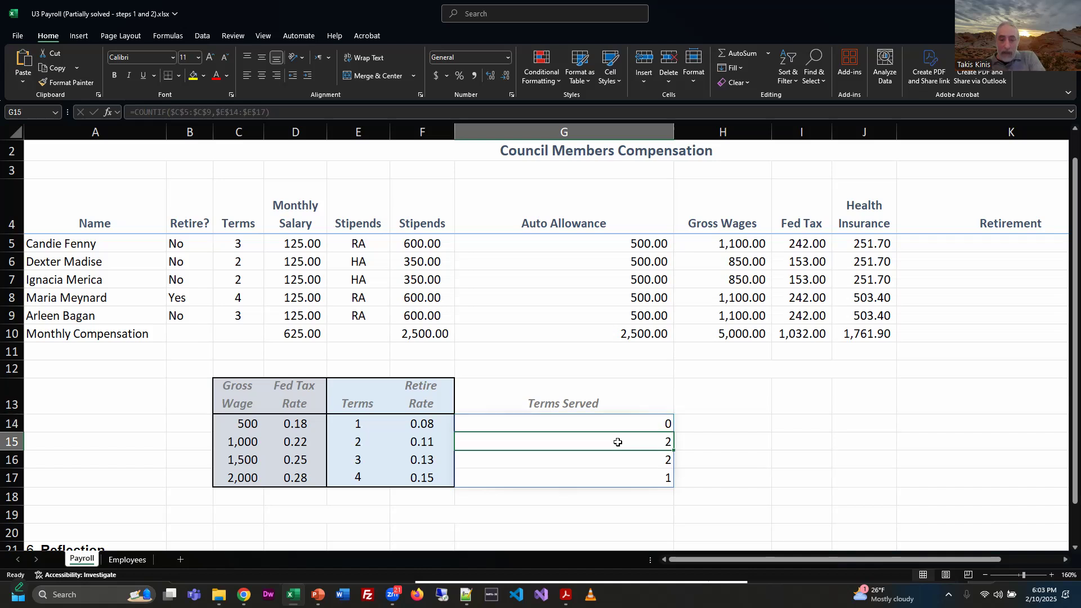
key("Delete")
left_click(431, 111)
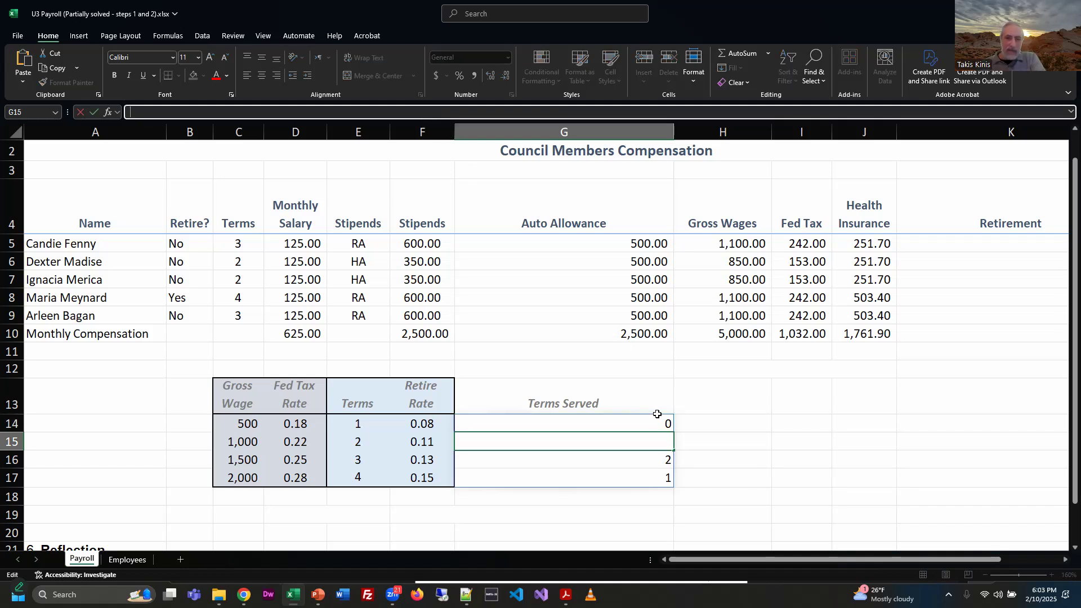
left_click(760, 442)
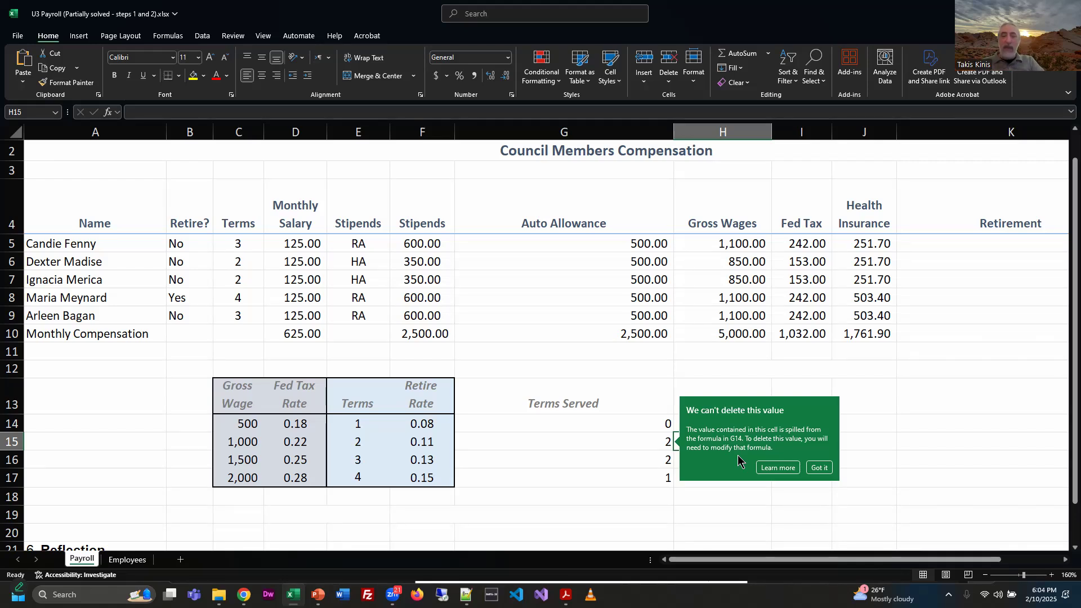
Step: Examine the criteria range in G14's COUNTIF formula and leave the formula unedited
left_click(528, 426)
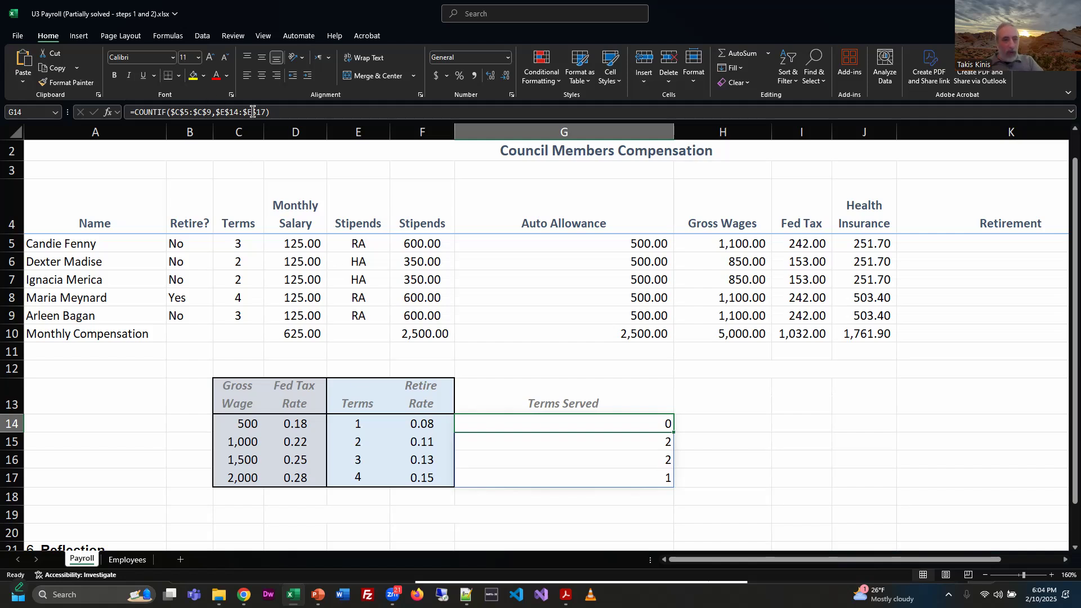
left_click(216, 112)
left_click_drag(215, 113, 262, 113)
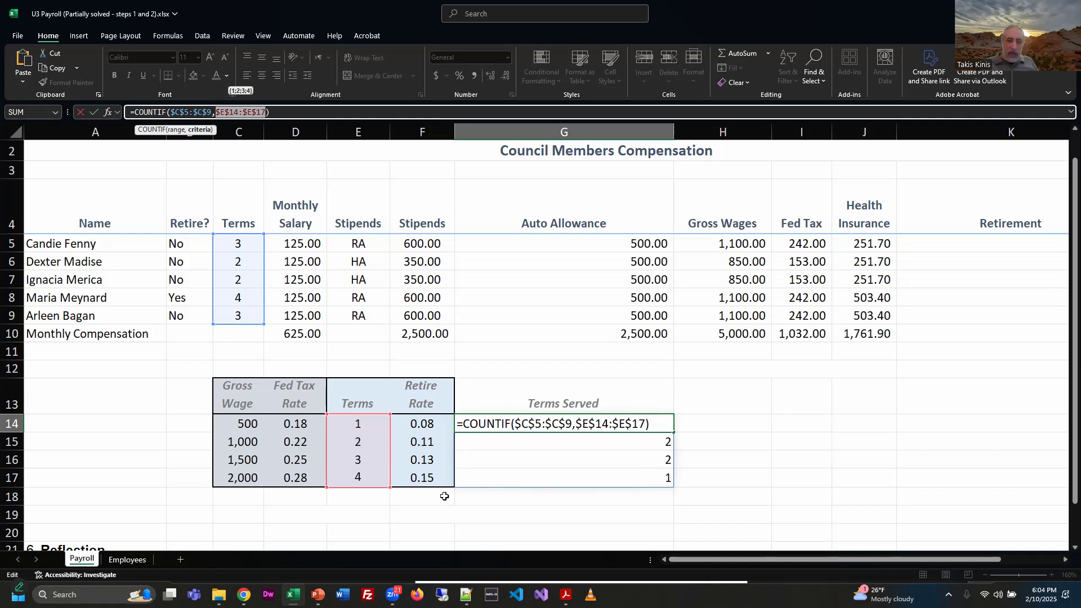
left_click(758, 482)
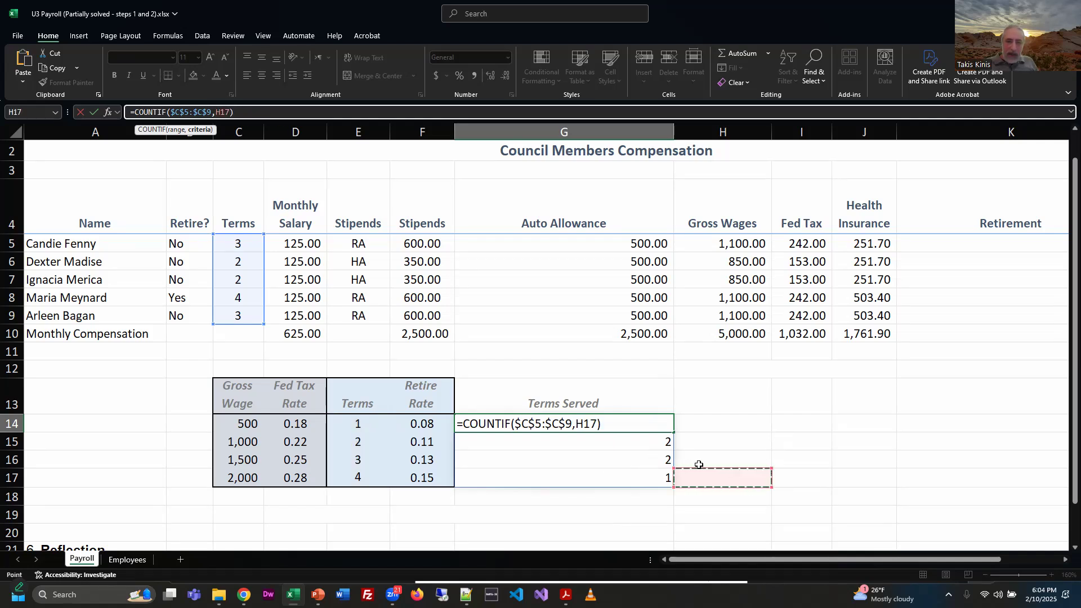
key("Escape")
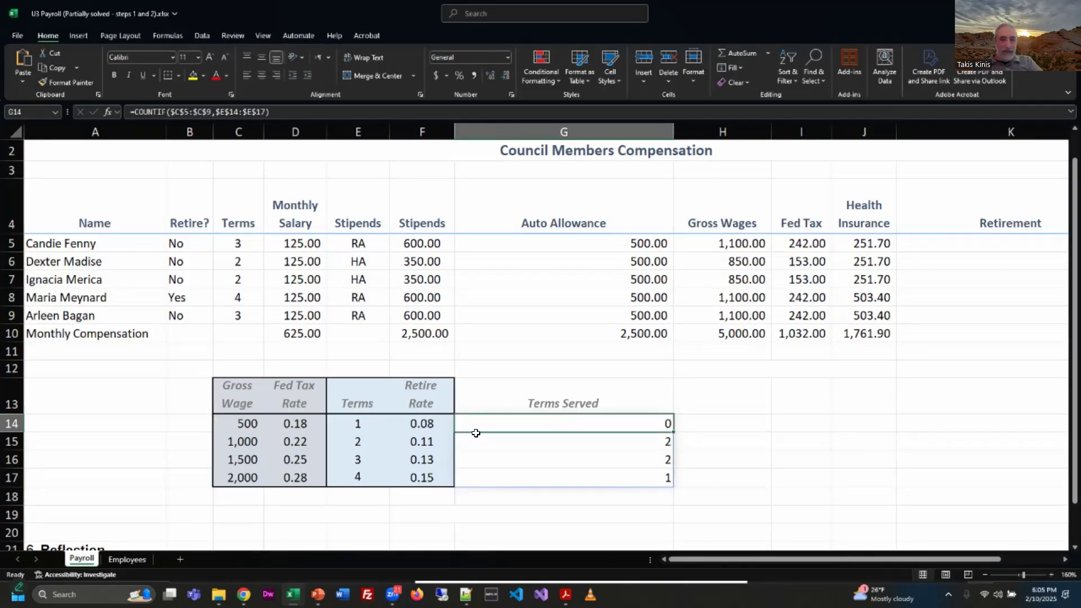
Step: Replace the criteria range in G14's COUNTIF with the single absolute cell $E$14
left_click(265, 112)
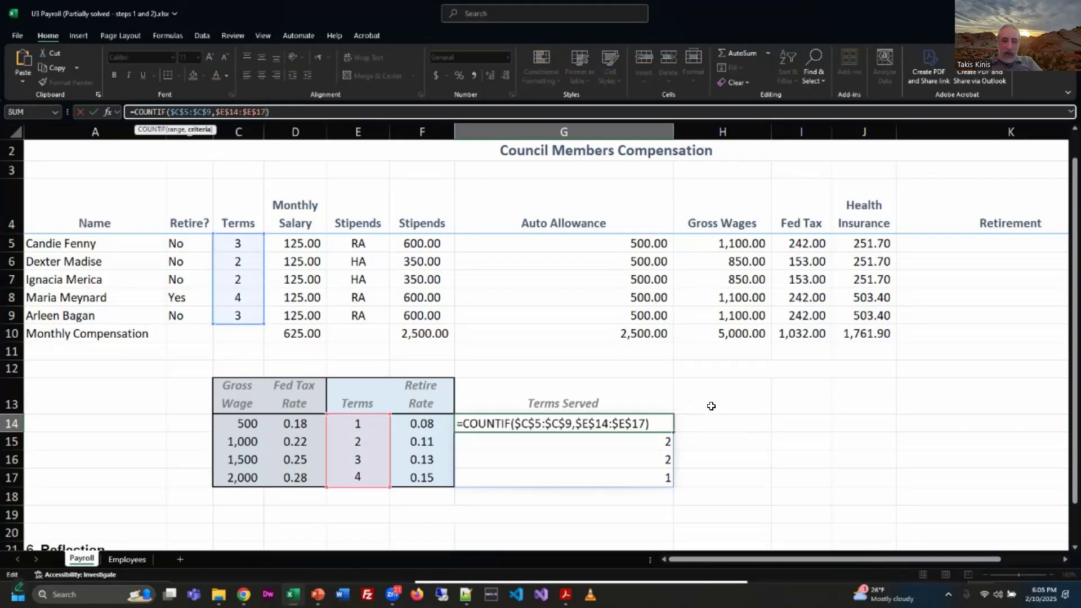
left_click_drag(643, 425, 575, 425)
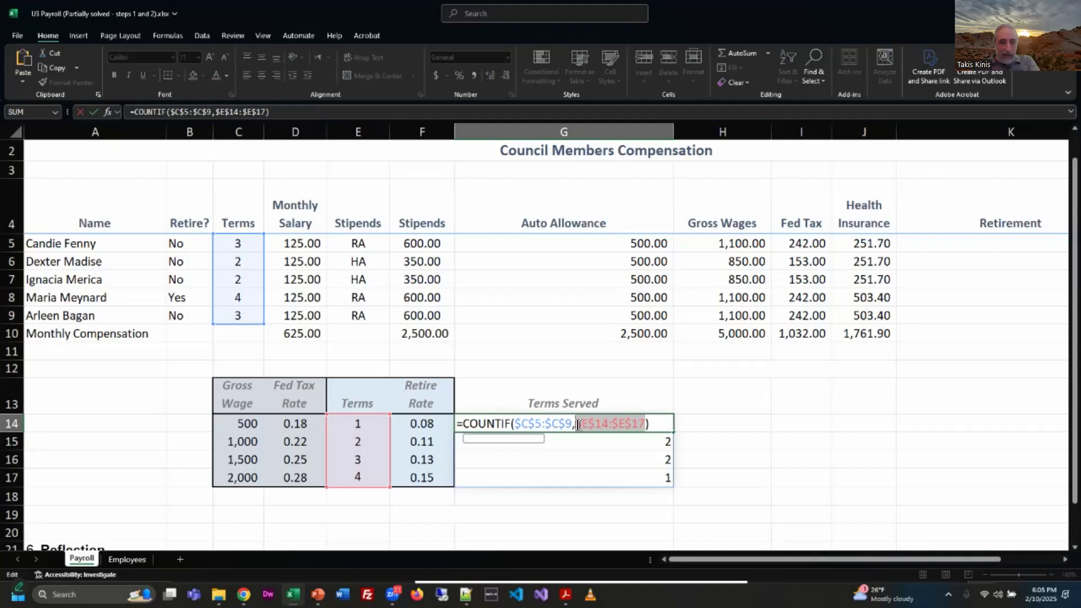
left_click(360, 425)
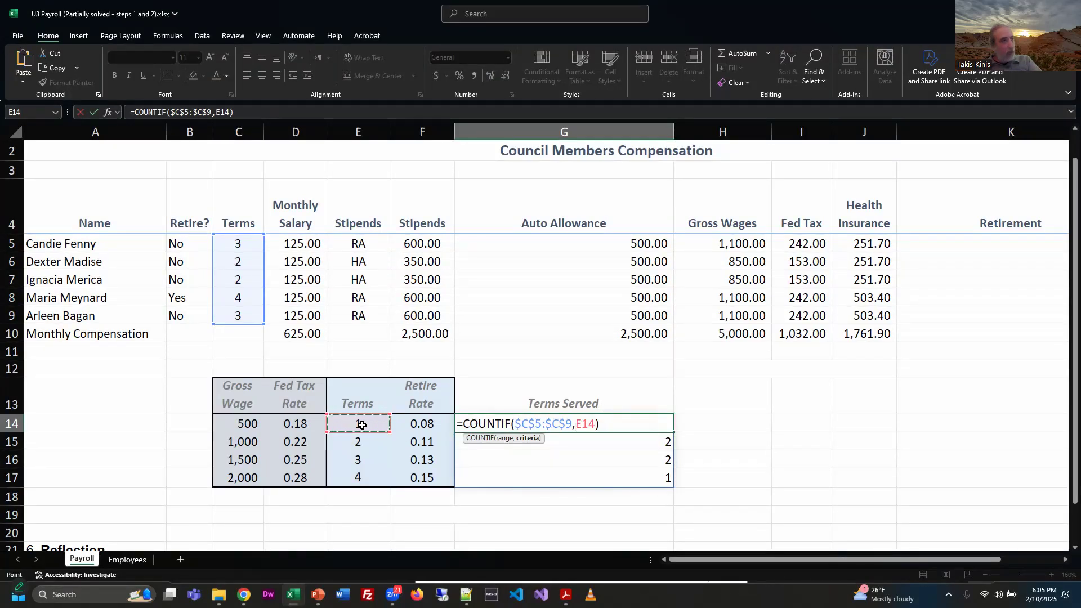
key("F4")
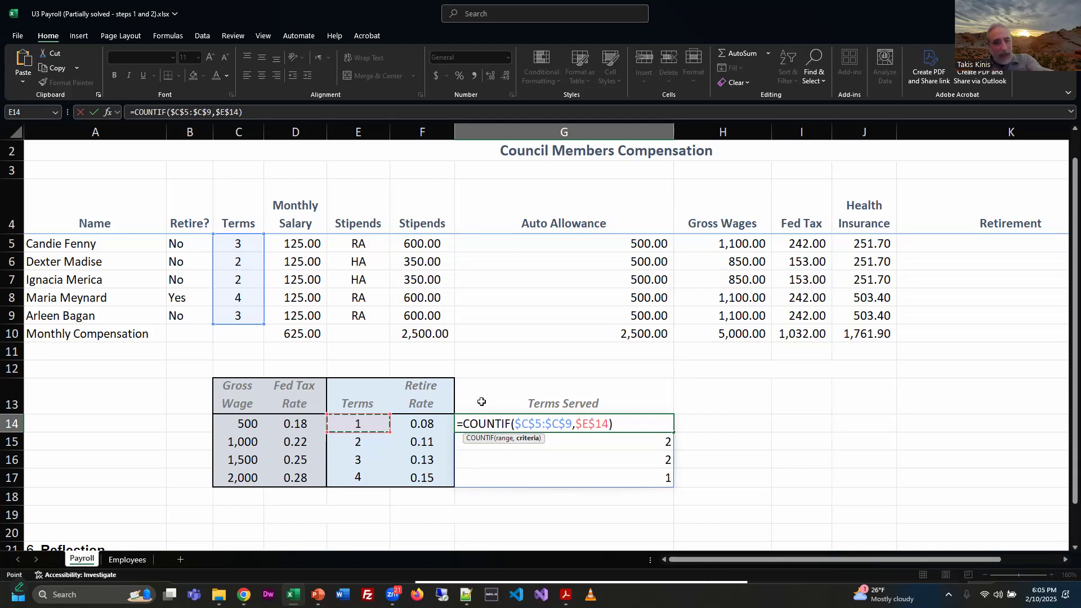
key("Return")
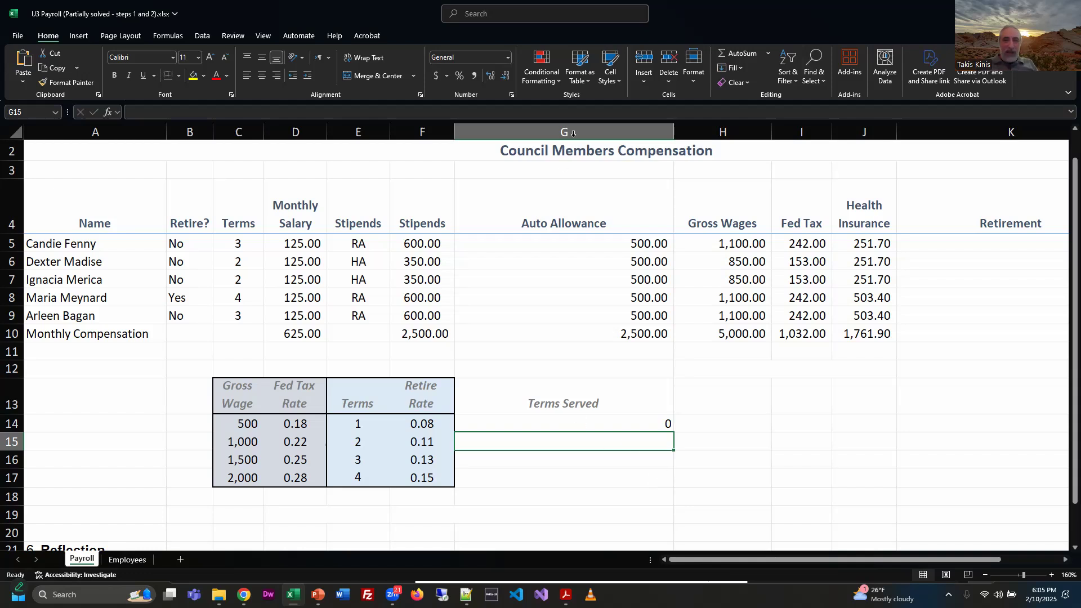
Step: Review the edited COUNTIF in G14 and fill it down through G17
key("Up")
left_click(605, 113)
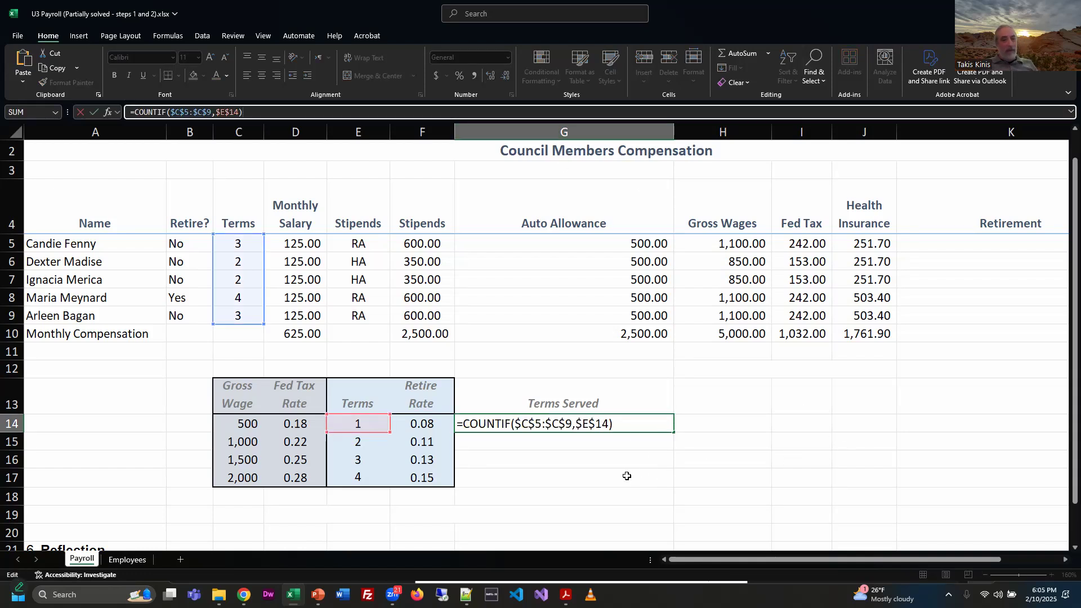
left_click(759, 457)
left_click(670, 428)
left_click_drag(674, 433, 674, 487)
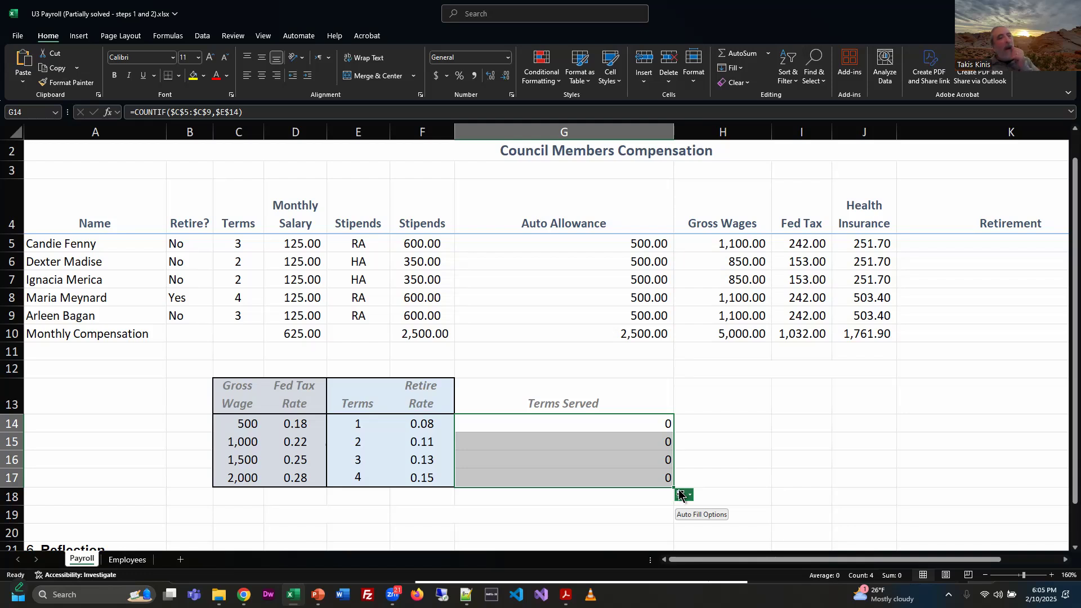
Step: Try to make the criteria reference in G14's COUNTIF relative as E14
double_click(603, 426)
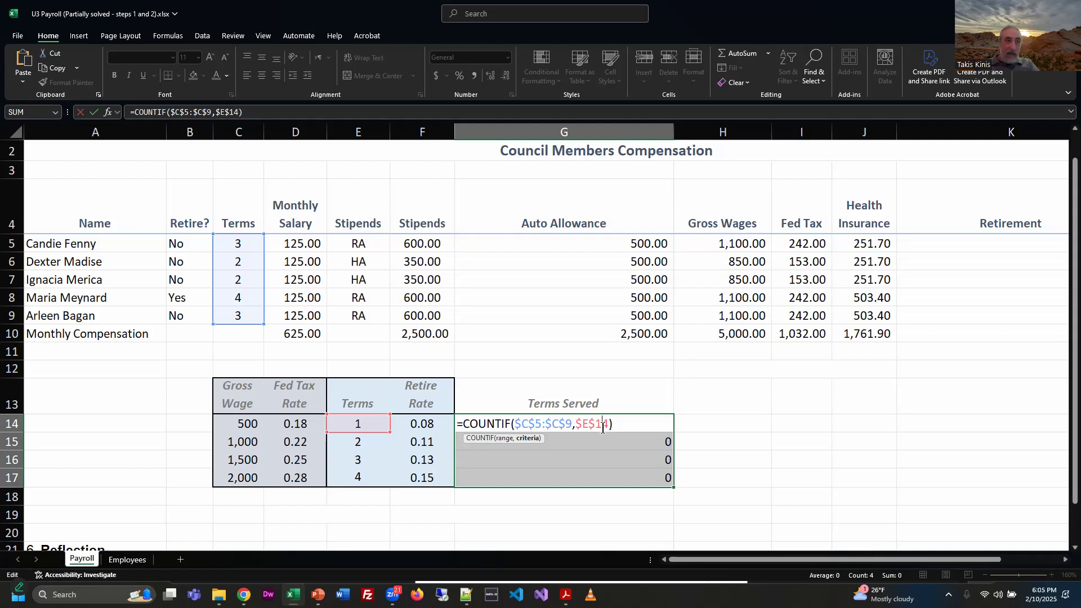
key("F4")
key("F4")
key("F4")
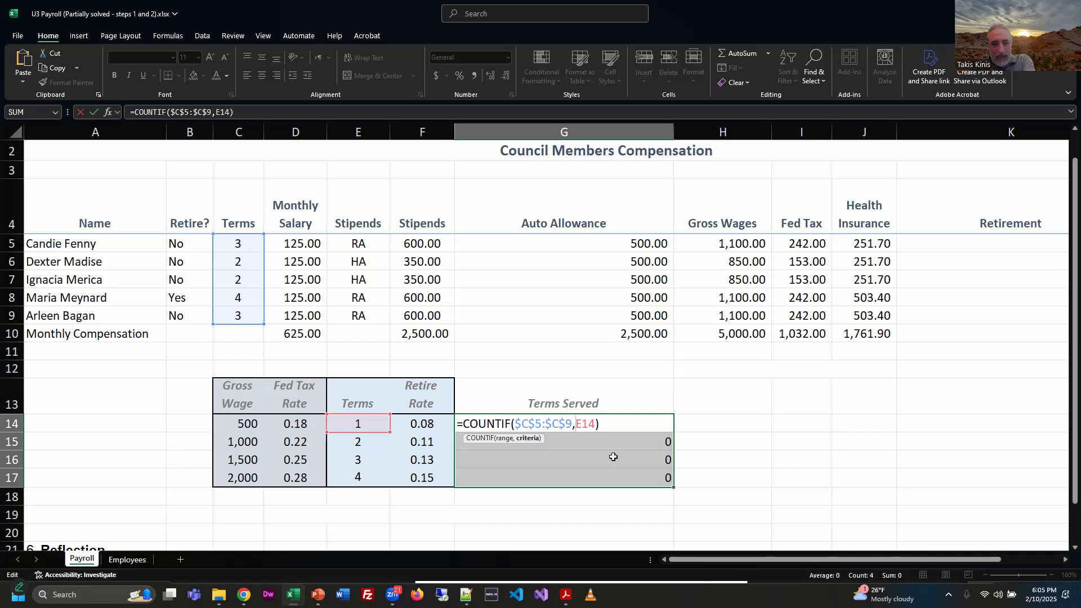
left_click(638, 440)
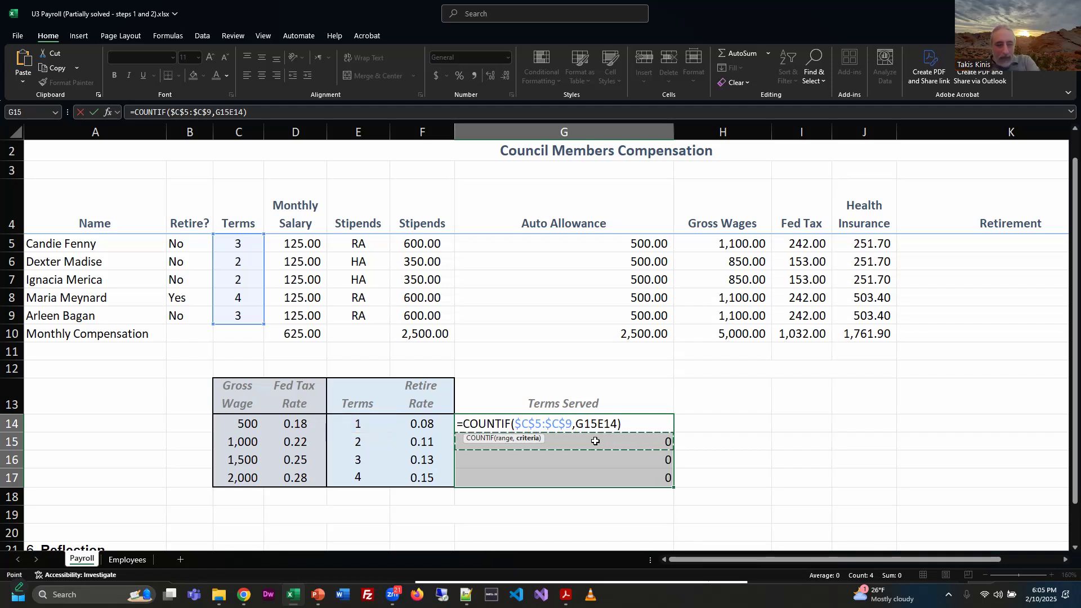
key("BackSpace")
key("BackSpace")
key("BackSpace")
key("F4")
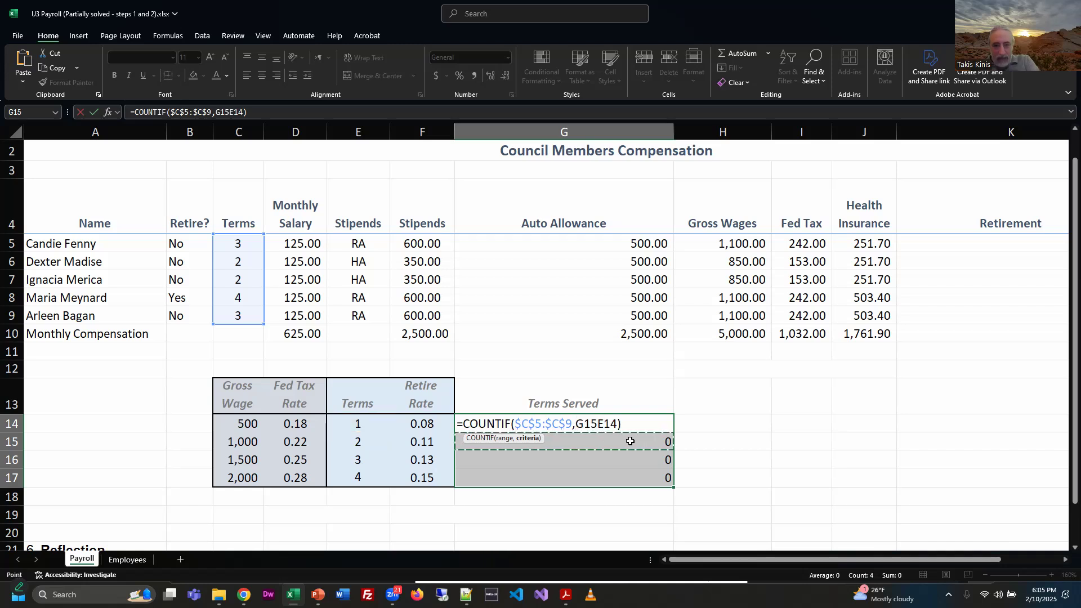
key("ctrl+Return")
Step: Check the copied formula in G15, clear the filled cells G15:G17, and reselect G14
left_click(633, 422)
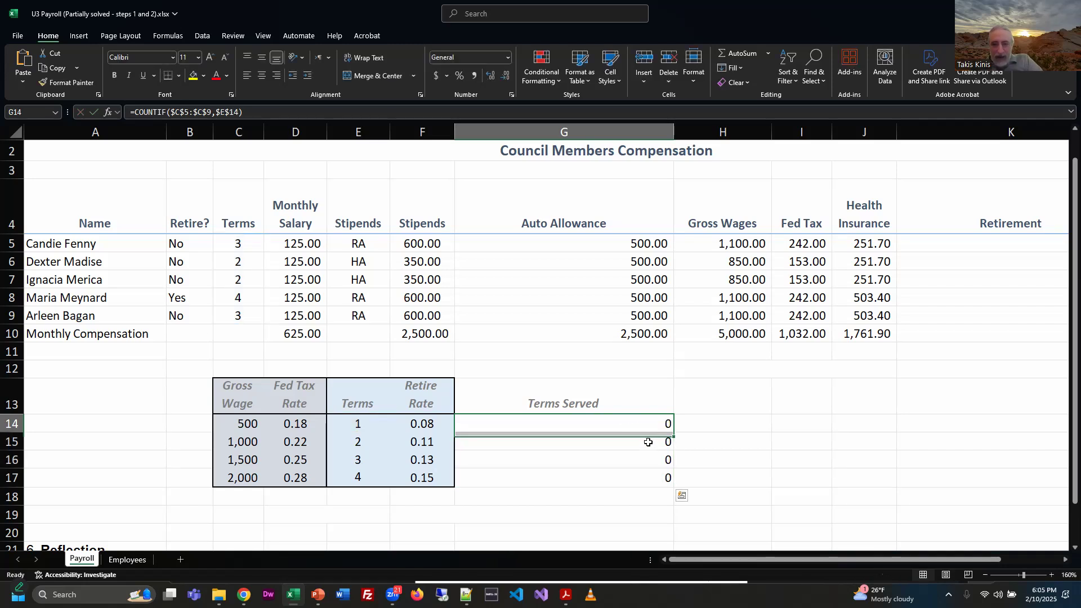
left_click(649, 443)
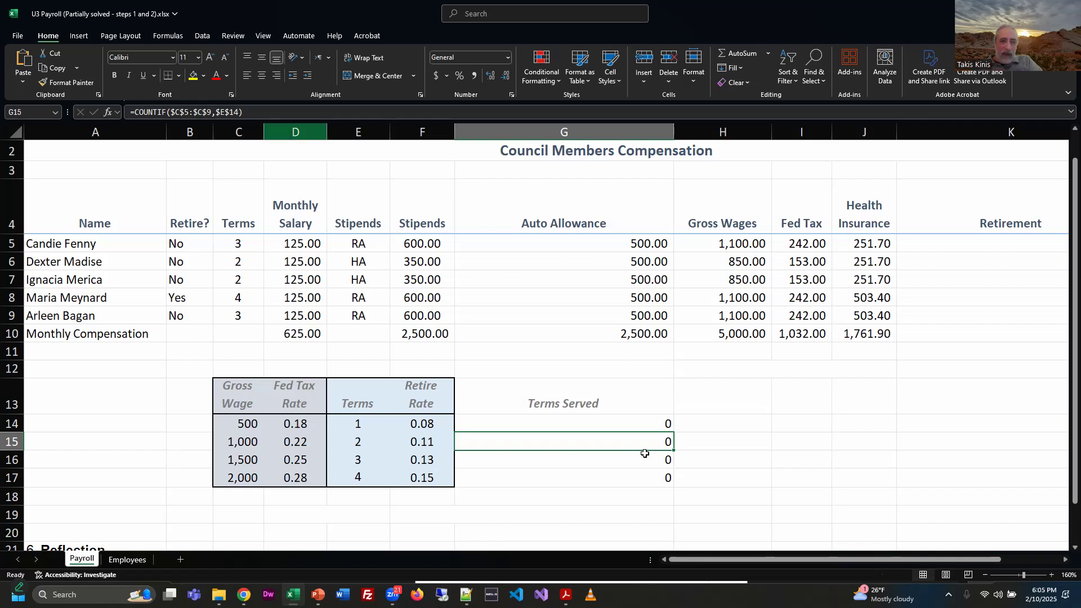
key("F2")
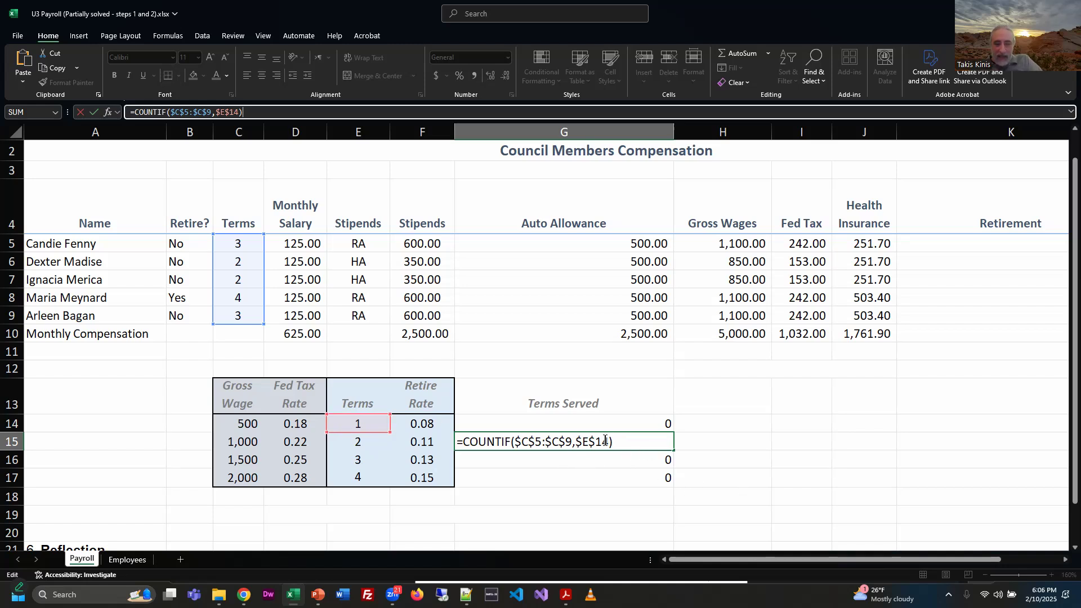
key("ctrl+Return")
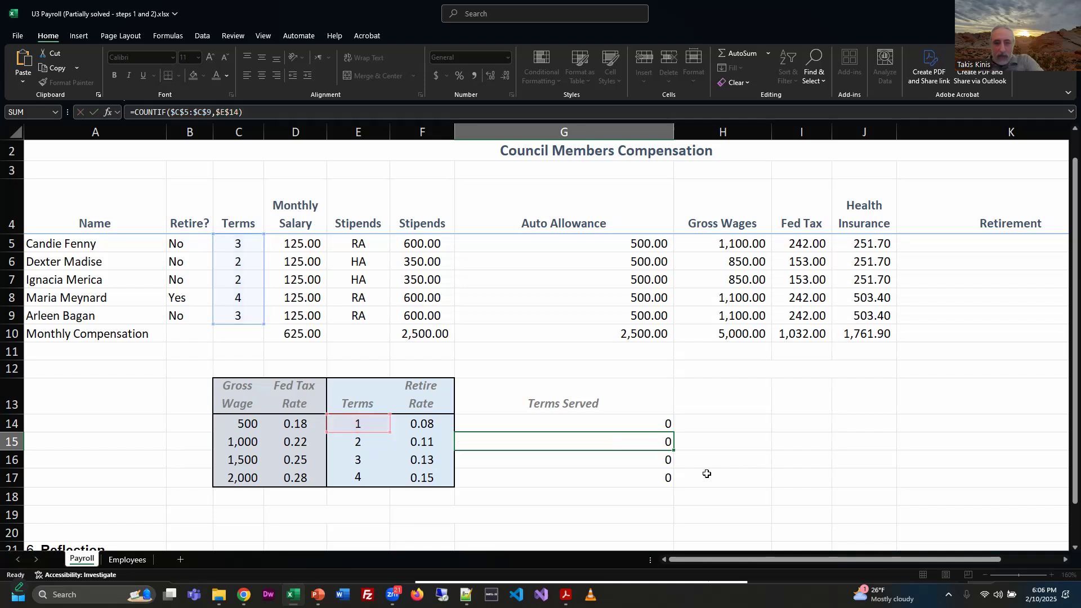
left_click_drag(634, 441, 633, 475)
key("Delete")
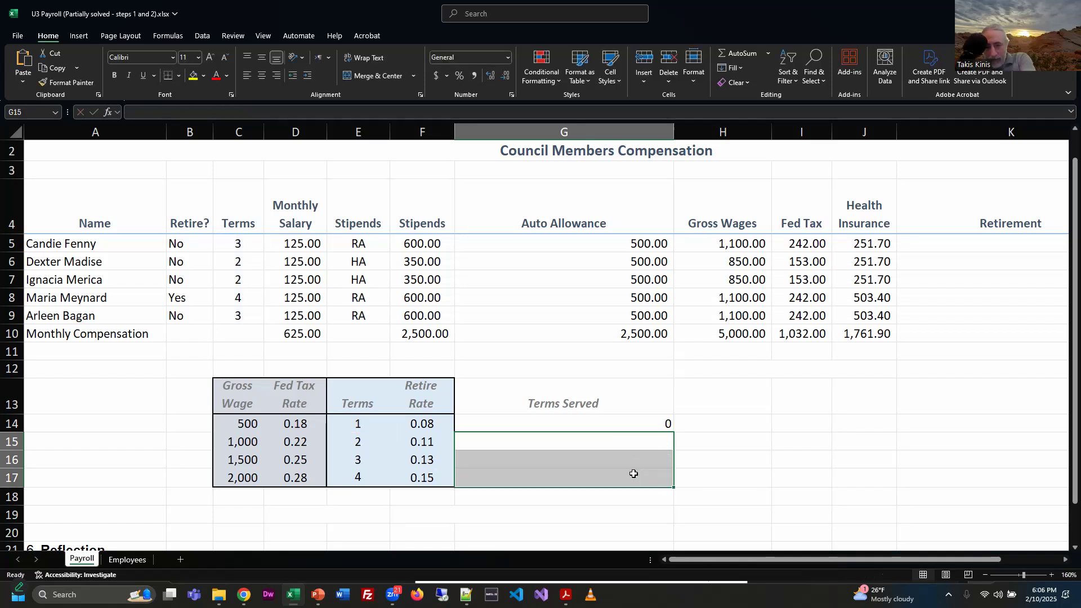
left_click(622, 423)
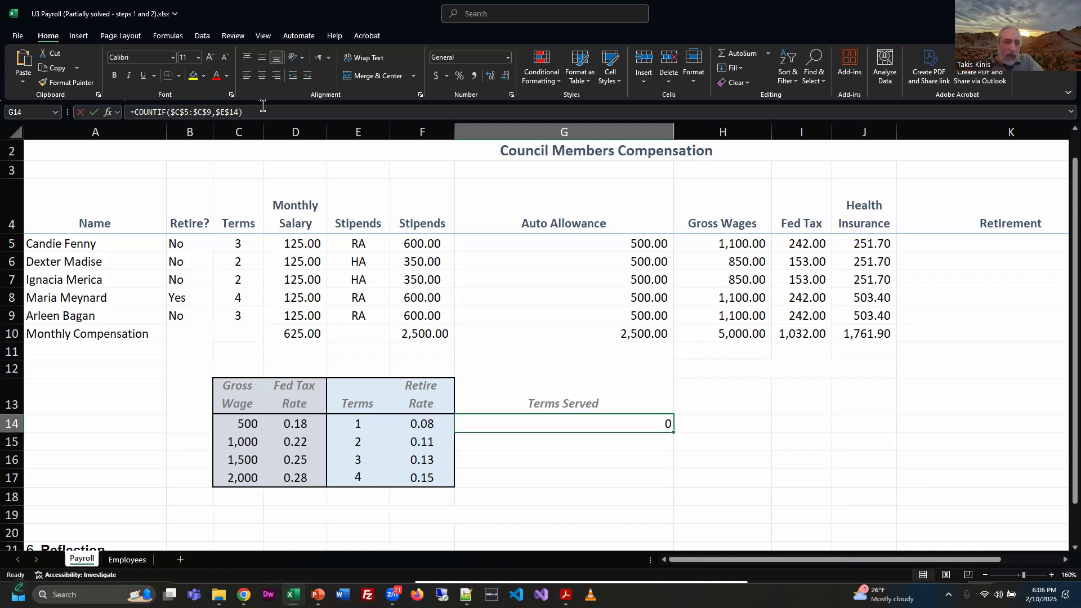
key("F2")
left_click(595, 425)
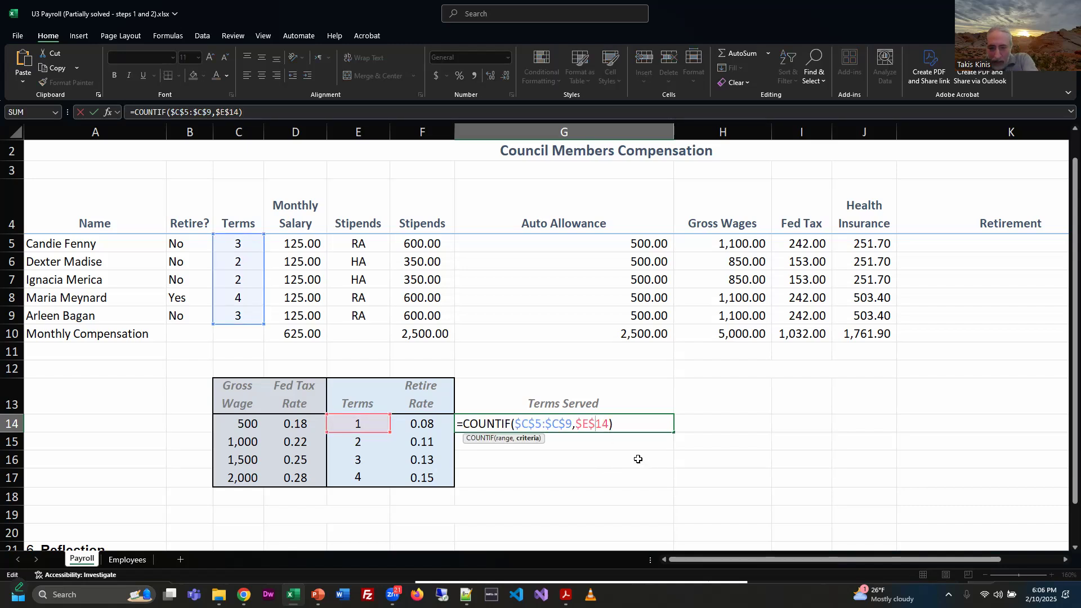
key("BackSpace")
key("BackSpace")
left_click(709, 448)
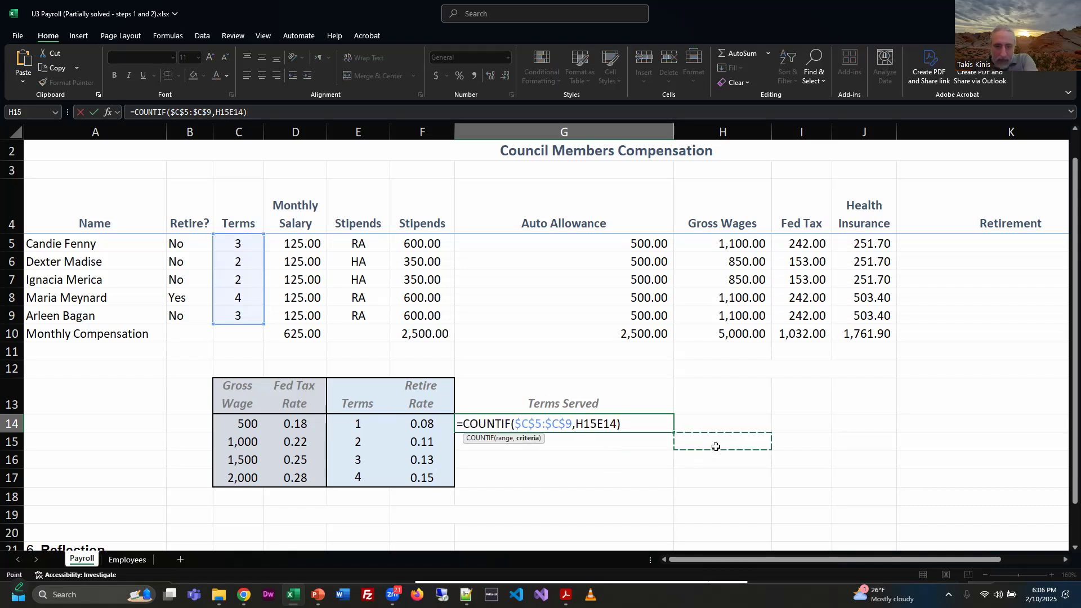
key("Escape")
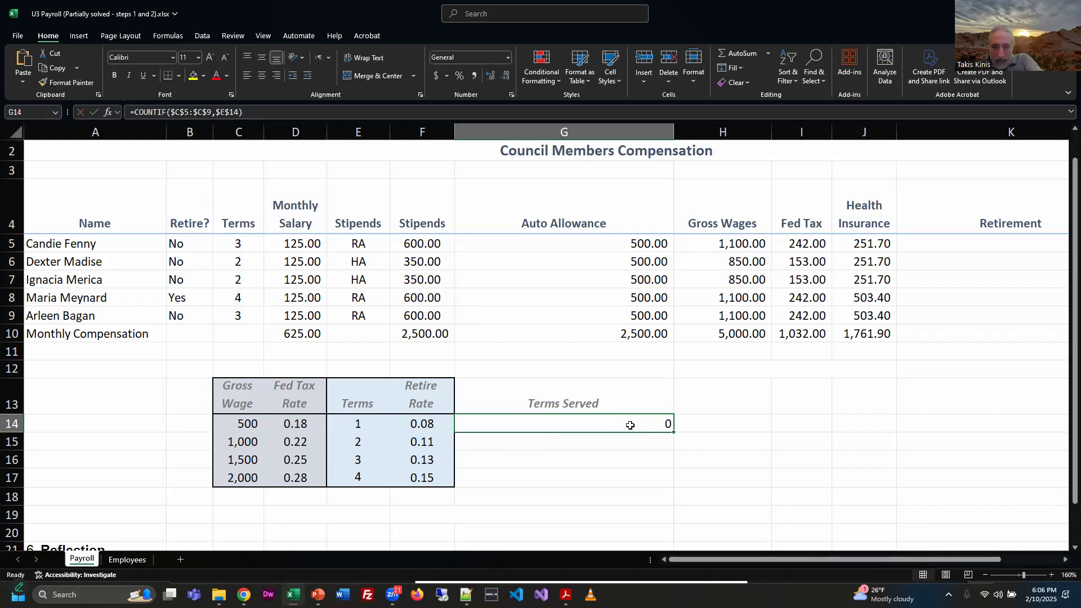
Step: Make the criteria reference in G14's COUNTIF relative, so the formula reads =COUNTIF($C$5:$C$9,E14)
double_click(589, 426)
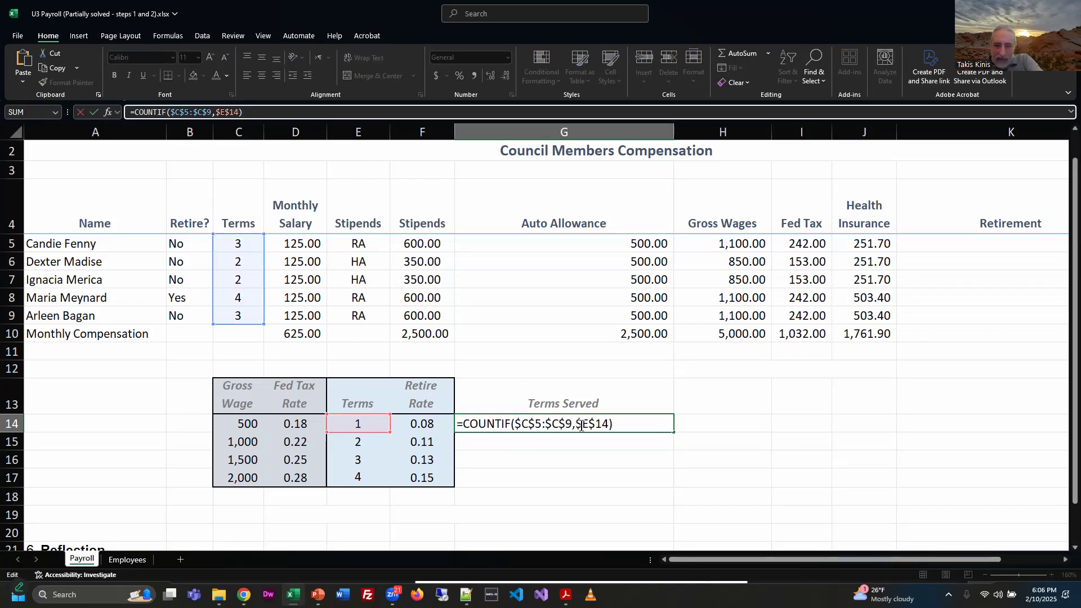
left_click(581, 426)
key("BackSpace")
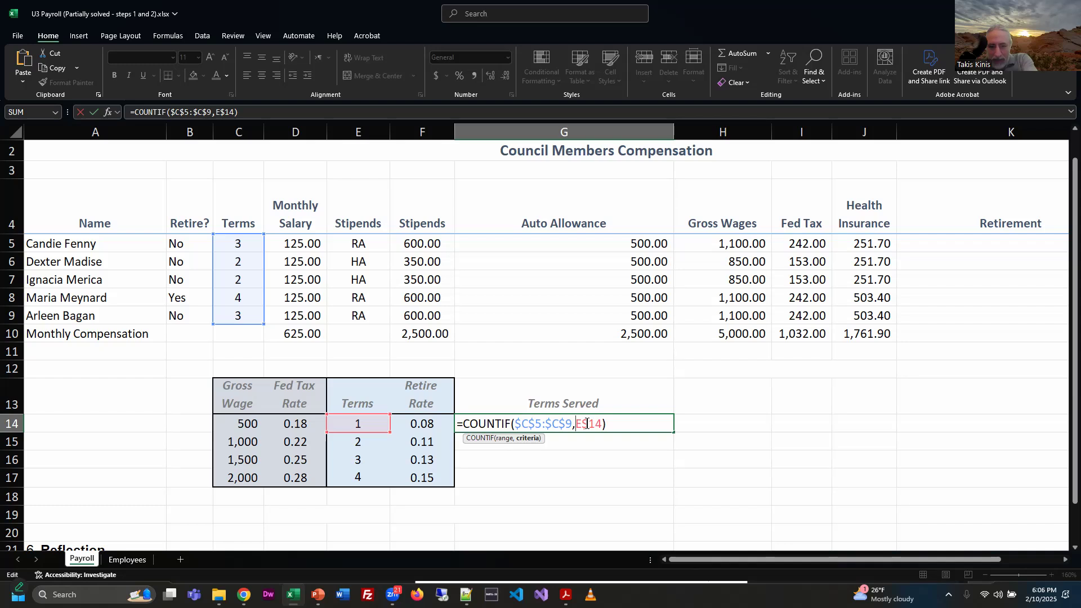
key("BackSpace")
key("Return")
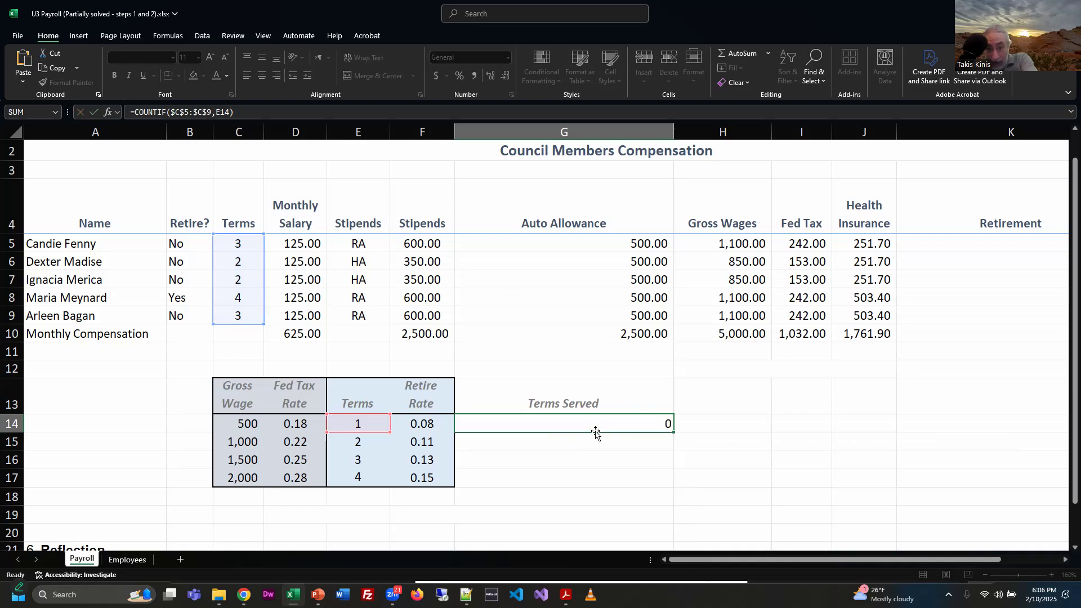
Step: Review the corrected COUNTIF in G14 and fill it down through G17
left_click(624, 418)
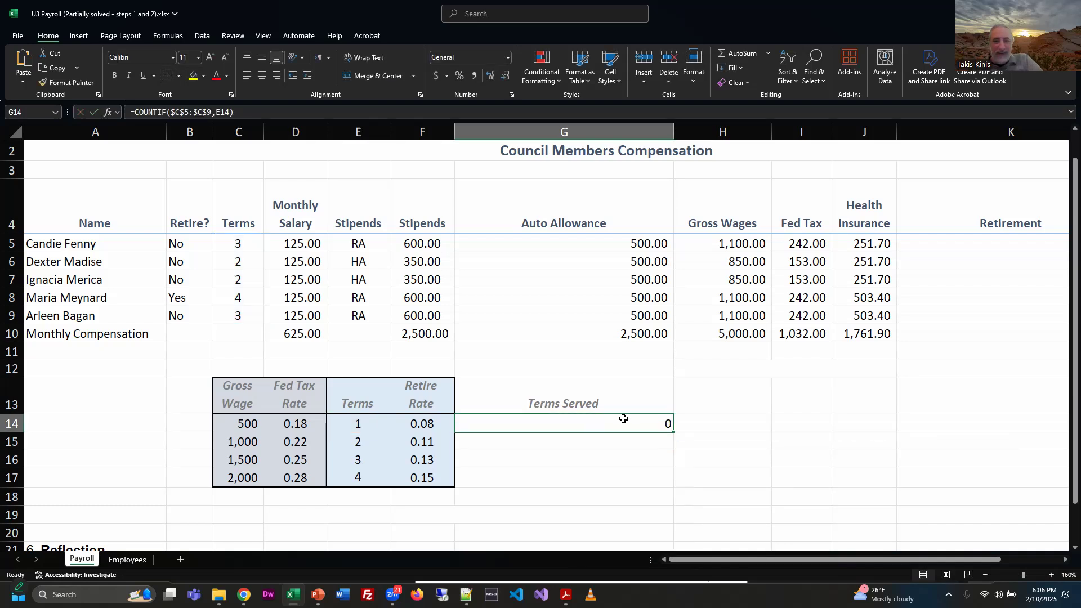
left_click(478, 113)
left_click(763, 446)
left_click(669, 427)
left_click_drag(674, 434, 674, 488)
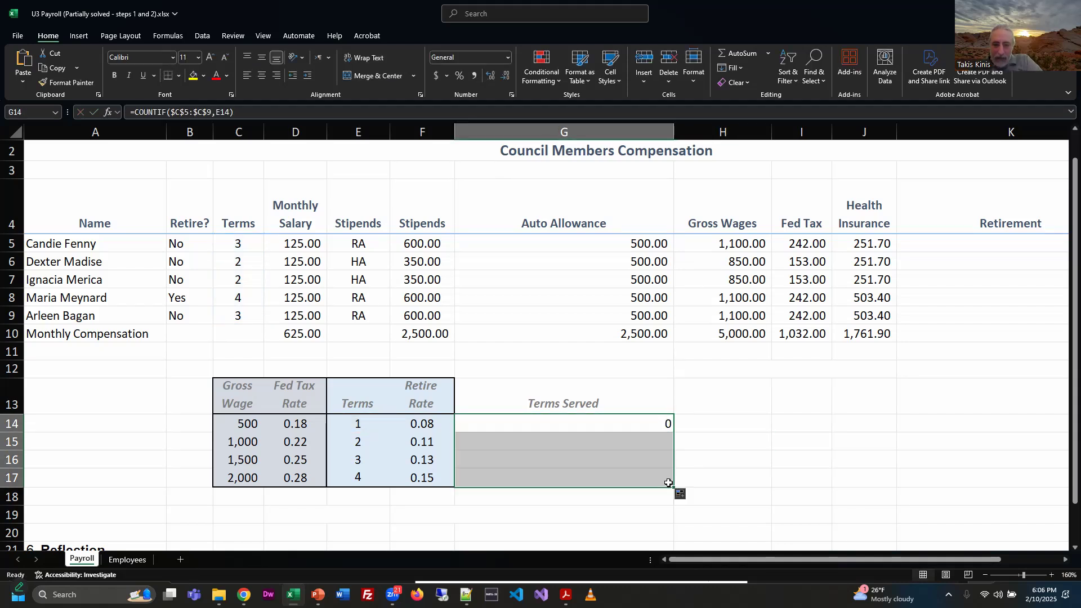
Step: Inspect the copied COUNTIF formulas in G15, G16 and G17, comparing their count ranges and criteria references
left_click(586, 443)
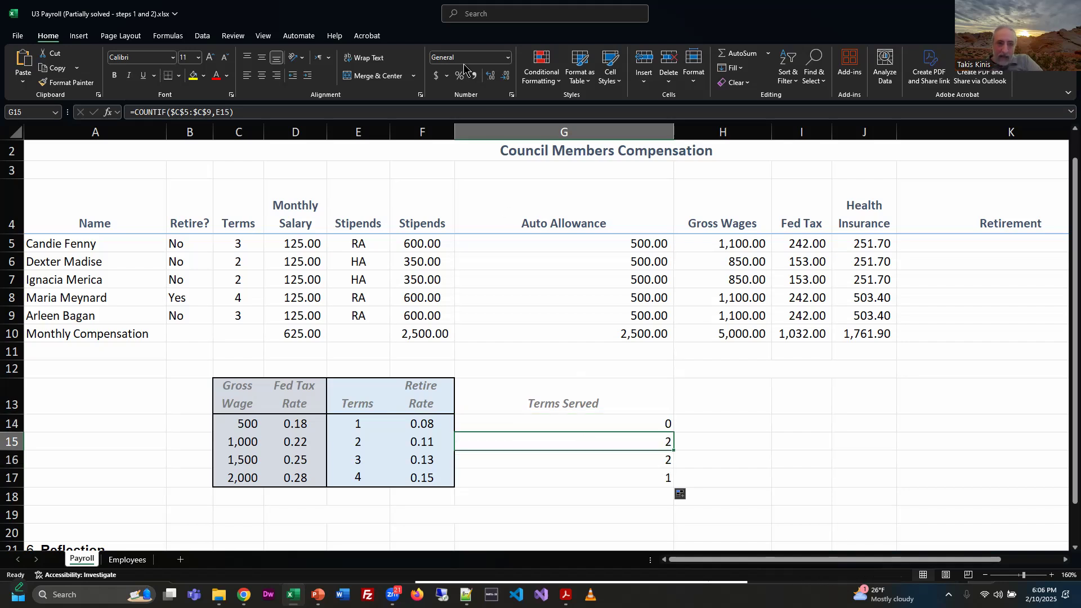
double_click(586, 442)
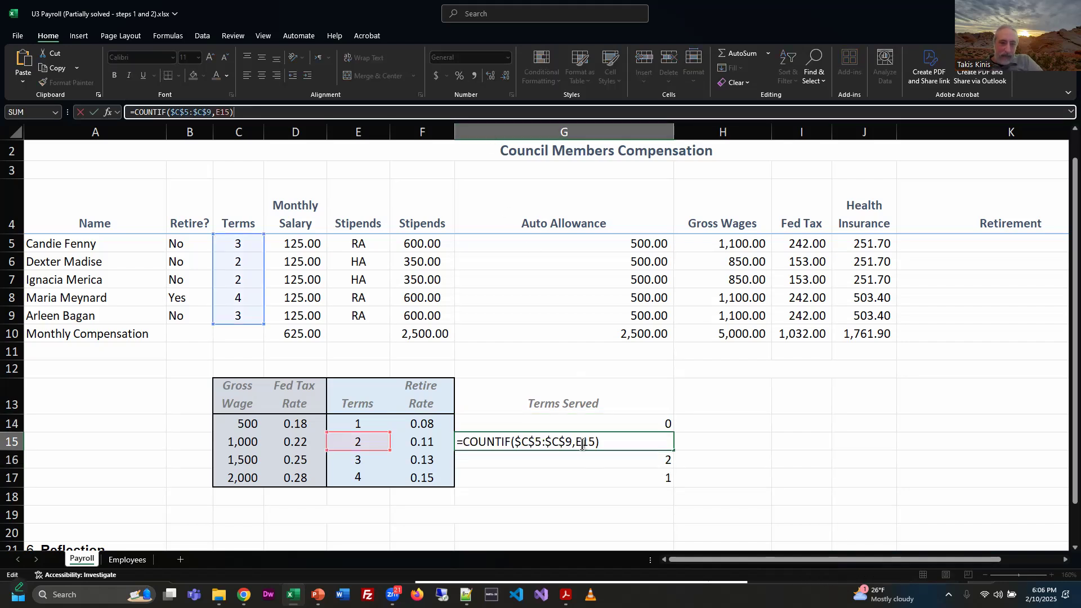
left_click(588, 456)
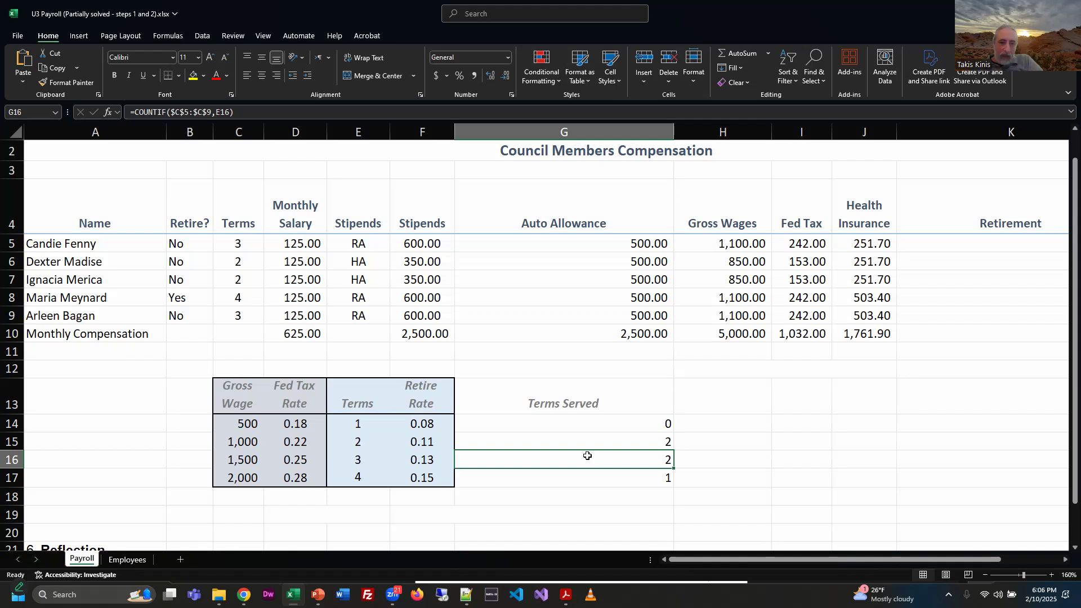
left_click(605, 116)
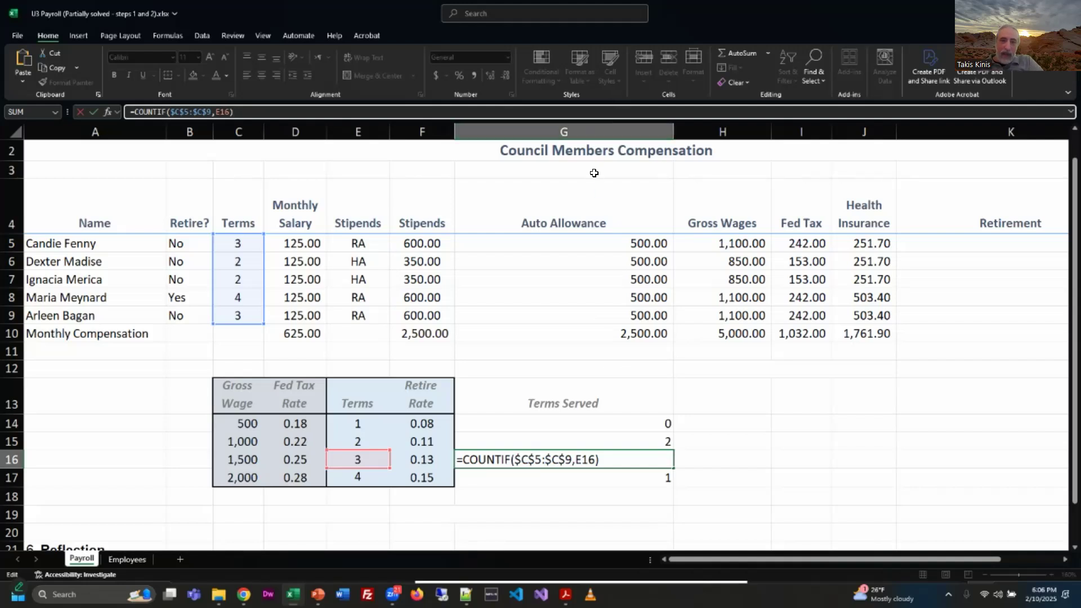
left_click(614, 481)
left_click(639, 112)
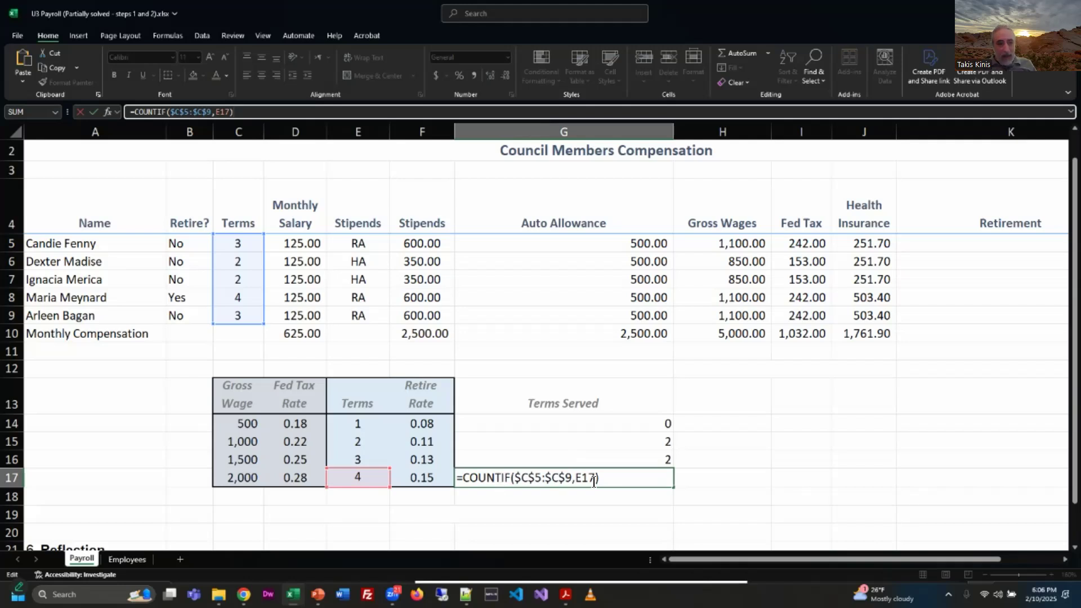
left_click(570, 477)
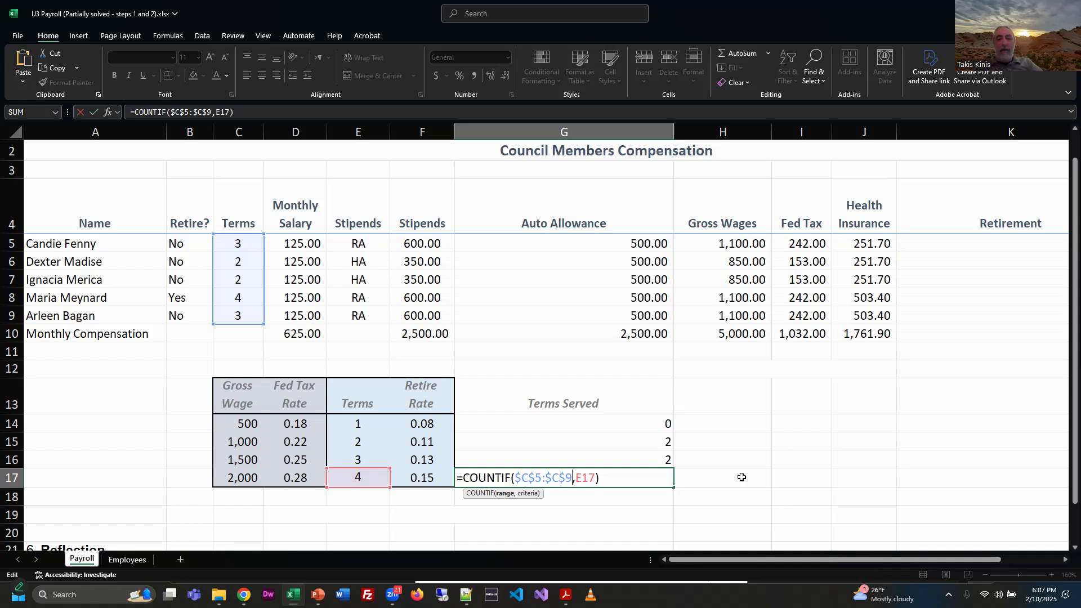
key("ctrl+Return")
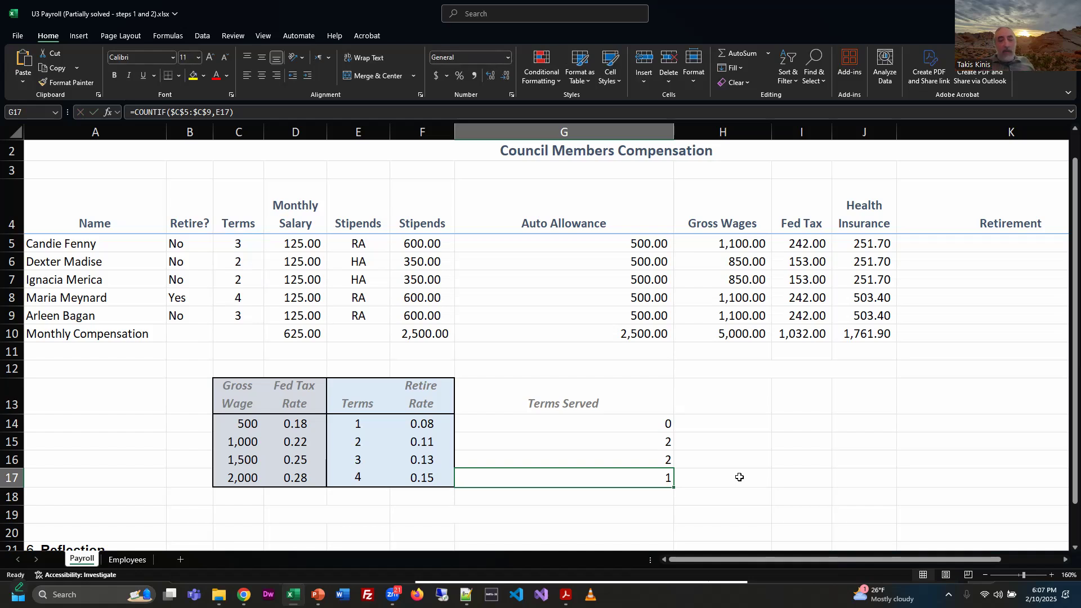
Step: Examine the relative criteria reference in G14's COUNTIF formula without changing it
left_click(639, 424)
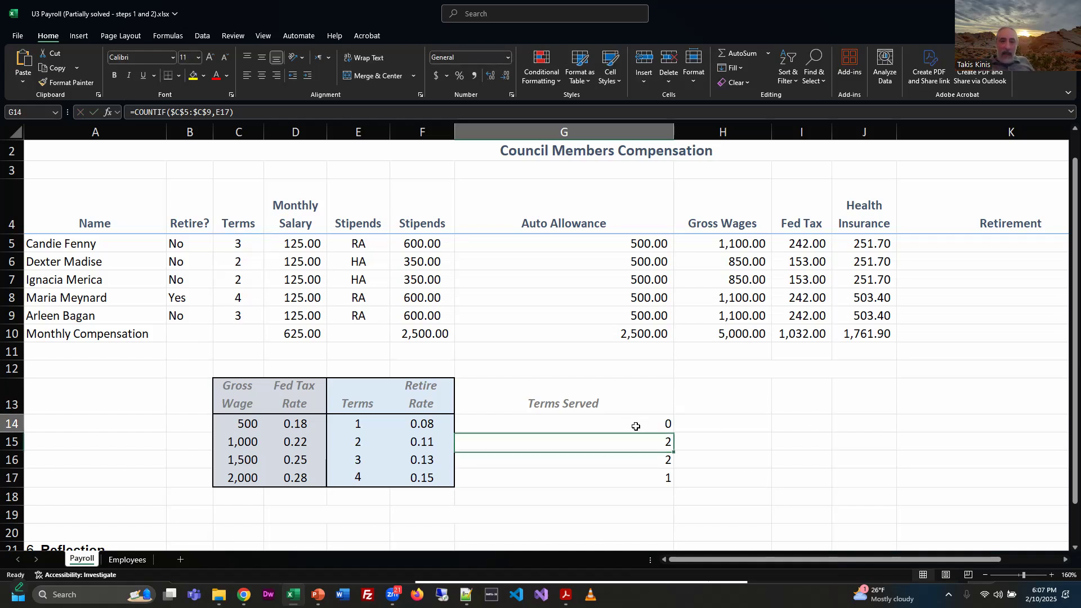
left_click(286, 109)
double_click(577, 423)
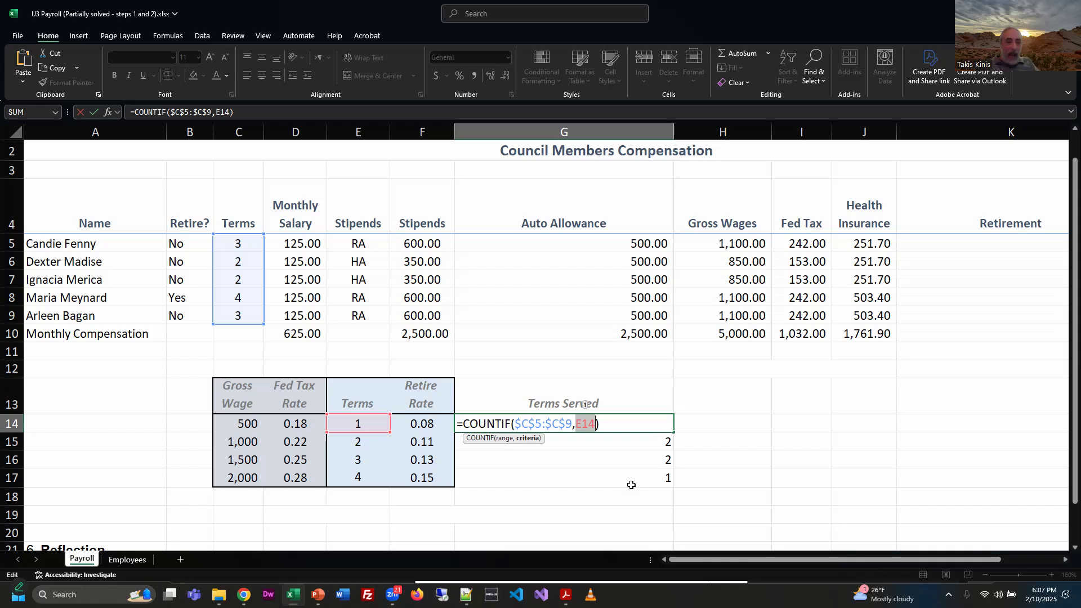
key("ctrl+Return")
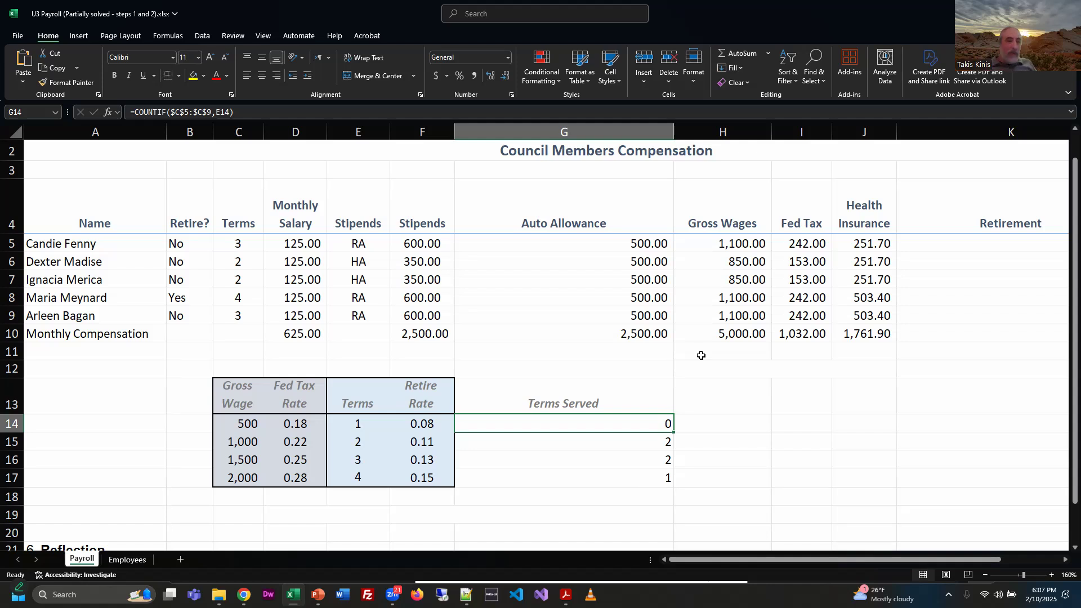
Step: Go through the Terms Served formulas in G15 to G17 and autofit the width of column G
left_click(644, 444)
left_click(641, 465)
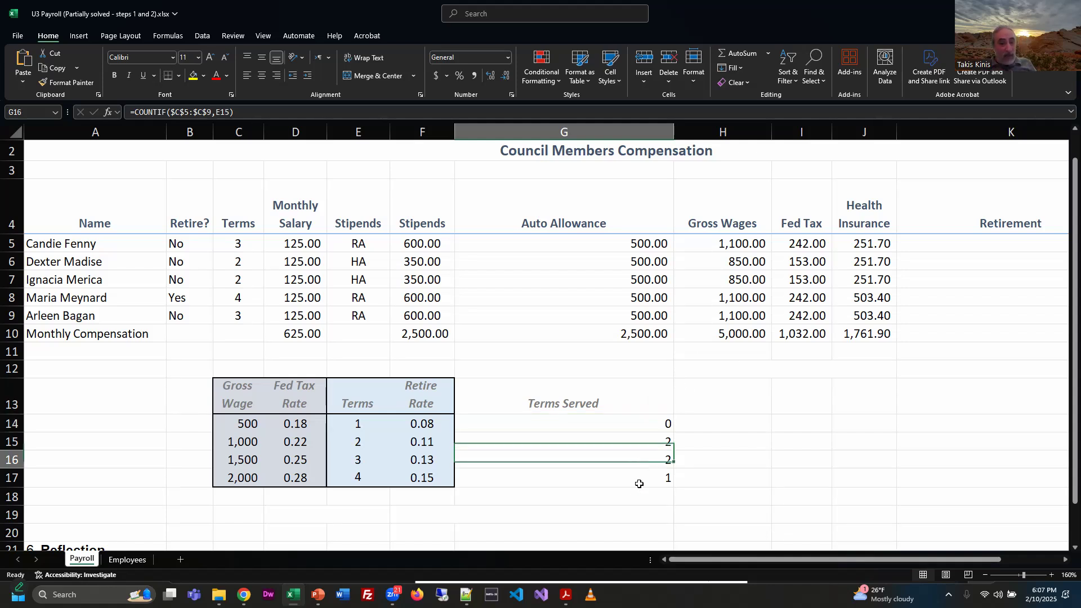
left_click(634, 478)
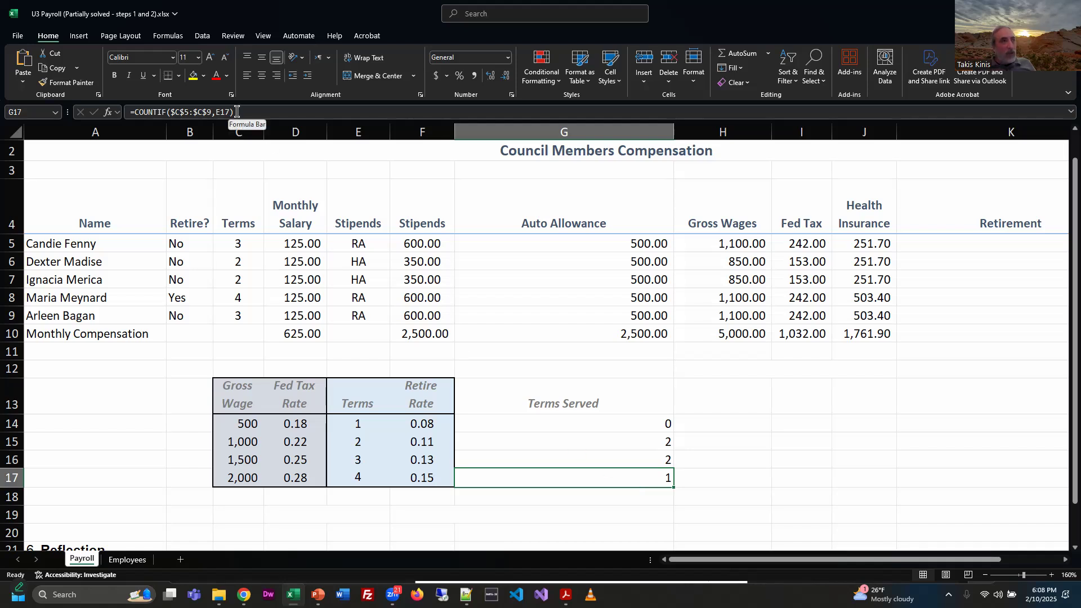
double_click(674, 133)
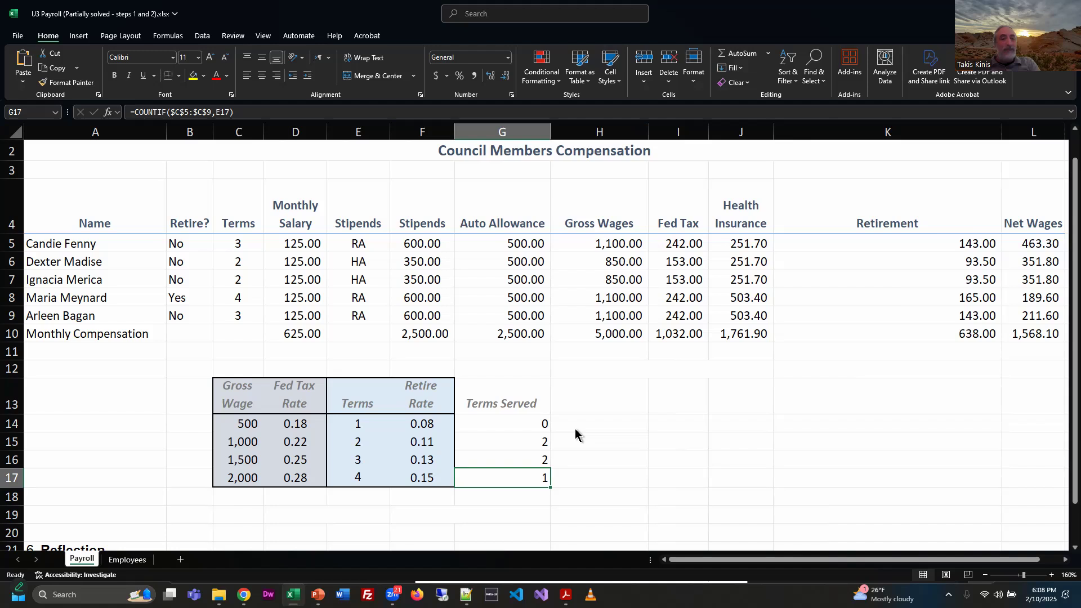
Step: Switch to the U3 Using Excel functions PDF in the browser and read the COUNTIF and Reflection instructions
key("alt+Tab")
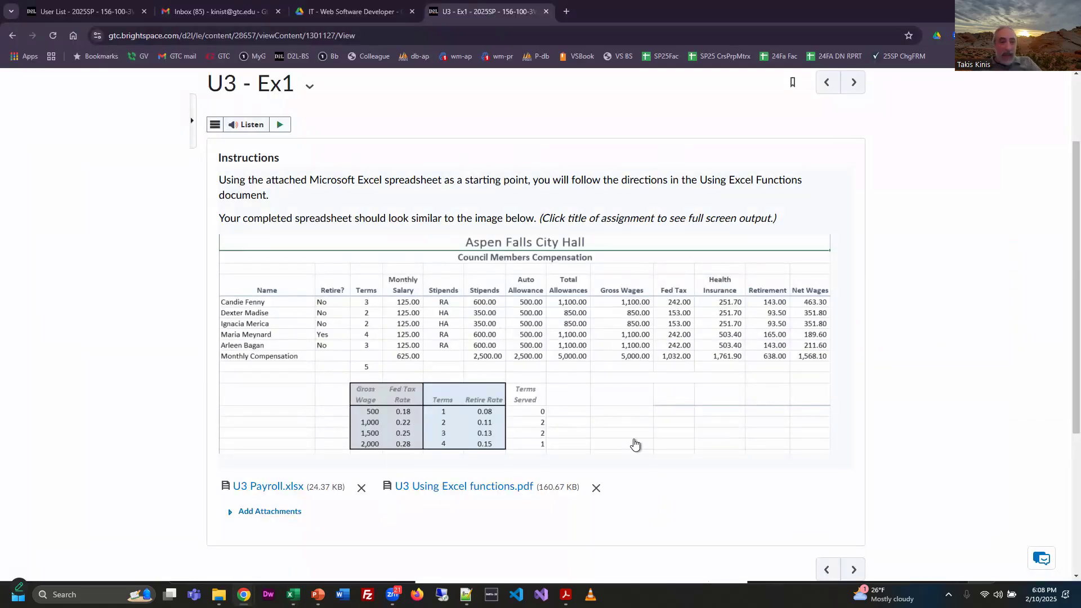
key("alt+Tab")
key("Tab")
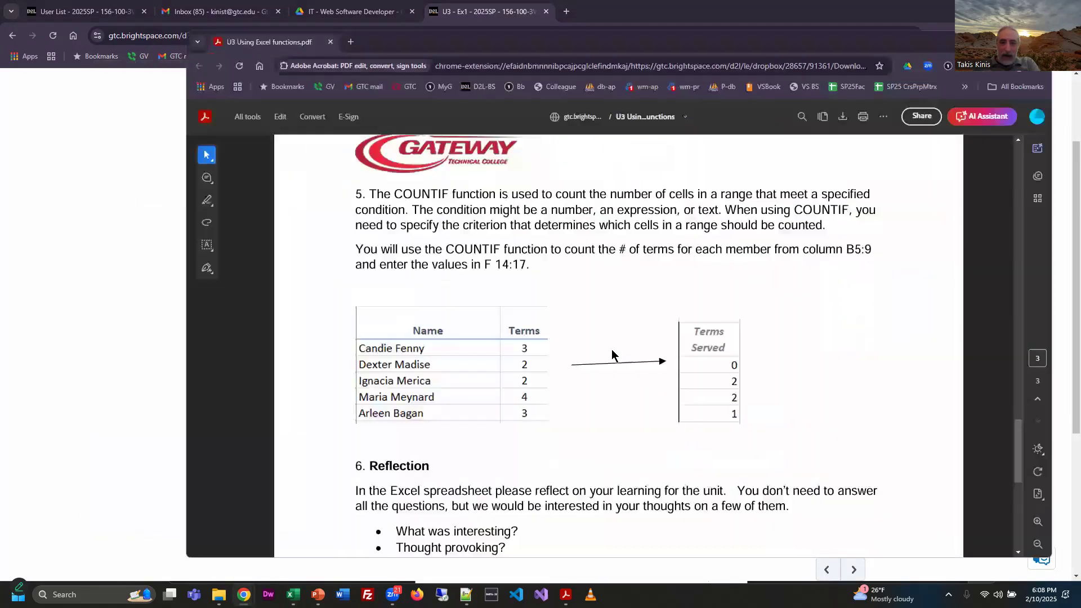
scroll(779, 459, "down", 3)
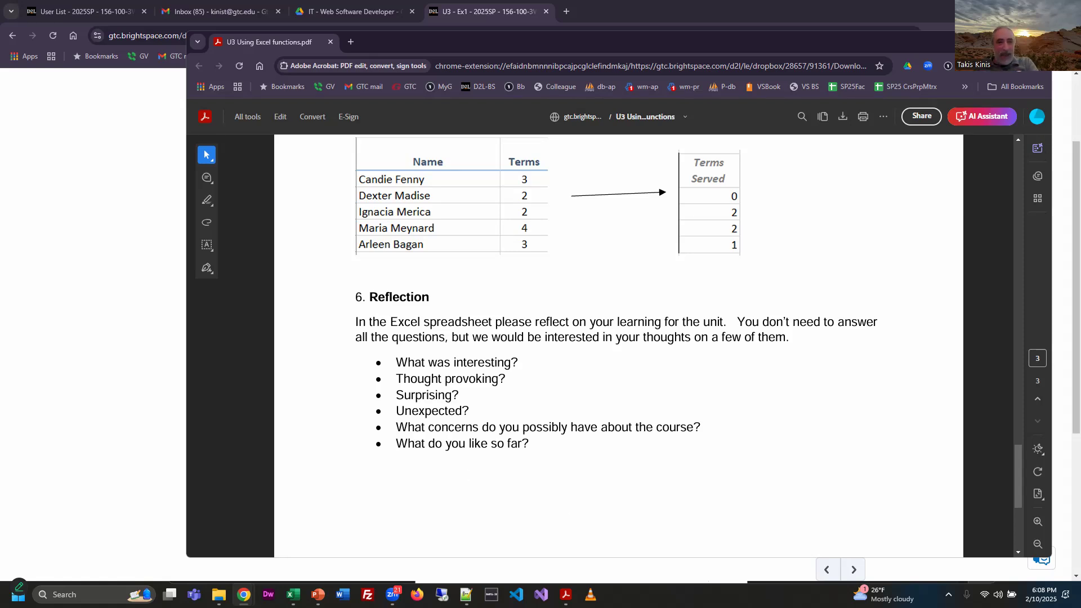
Step: Copy the Reflection paragraph and its bulleted questions from the PDF into cell A24 of the Payroll sheet in Excel
double_click(590, 443)
left_click_drag(590, 447, 392, 348)
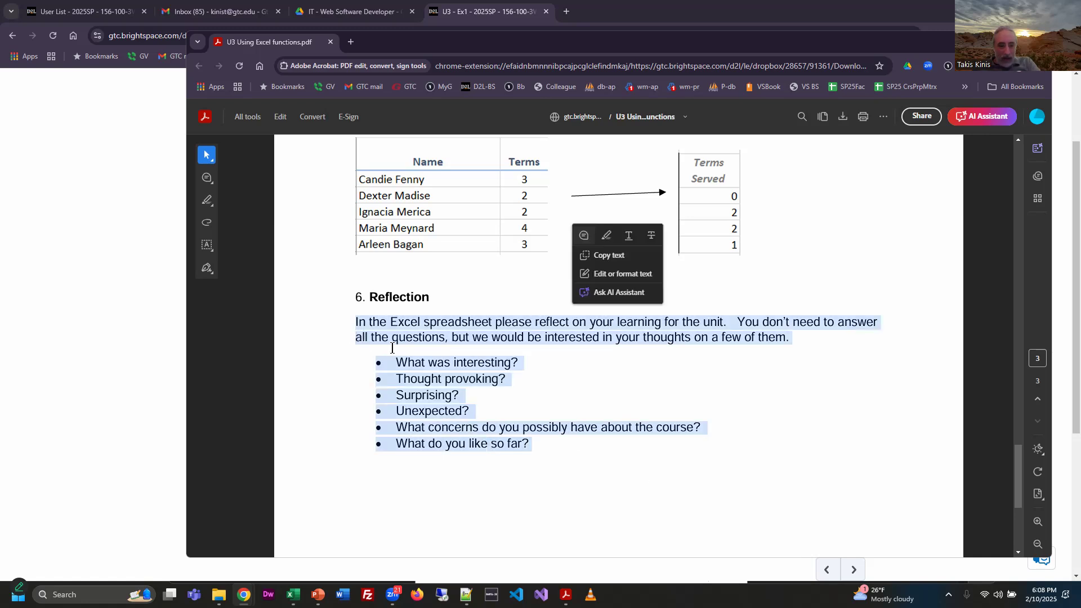
key("super+Tab")
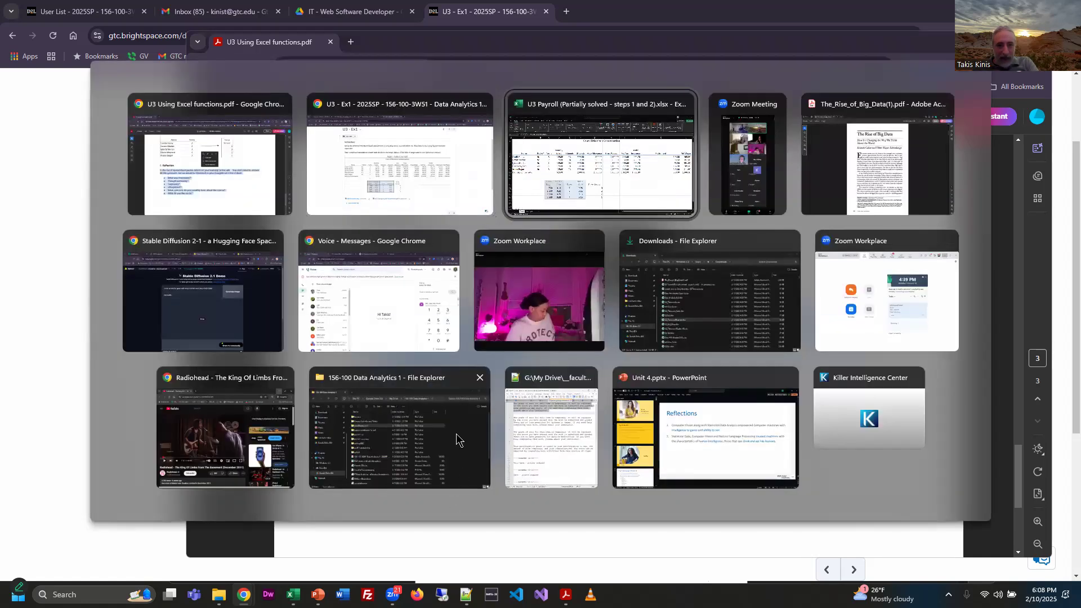
key("Return")
scroll(330, 507, "down", 2)
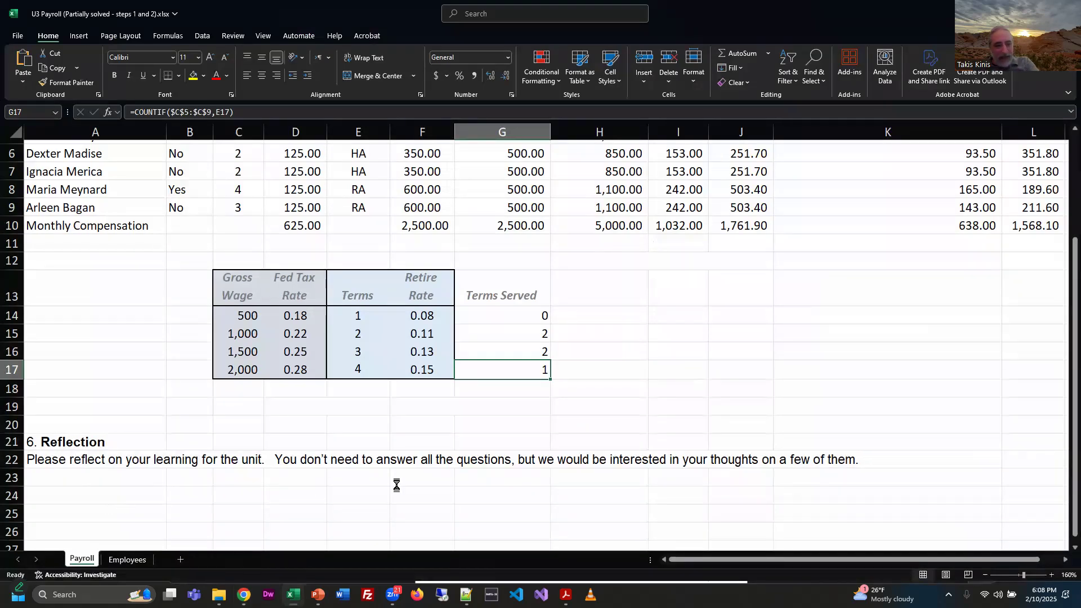
left_click(95, 496)
type("In the Excel spreadsheet please reflect on your learning for the unit.   You don’t need to answer all the questions, but we would be interested in your thoughts on a few of them. ⍰ What was interesting? ⍰ Thought provoking? ⍰ Surprising? ⍰ Unexpected? ⍰ What concerns do you possibly have about the course? ⍰ What do you like so far?")
scroll(613, 477, "down", 2)
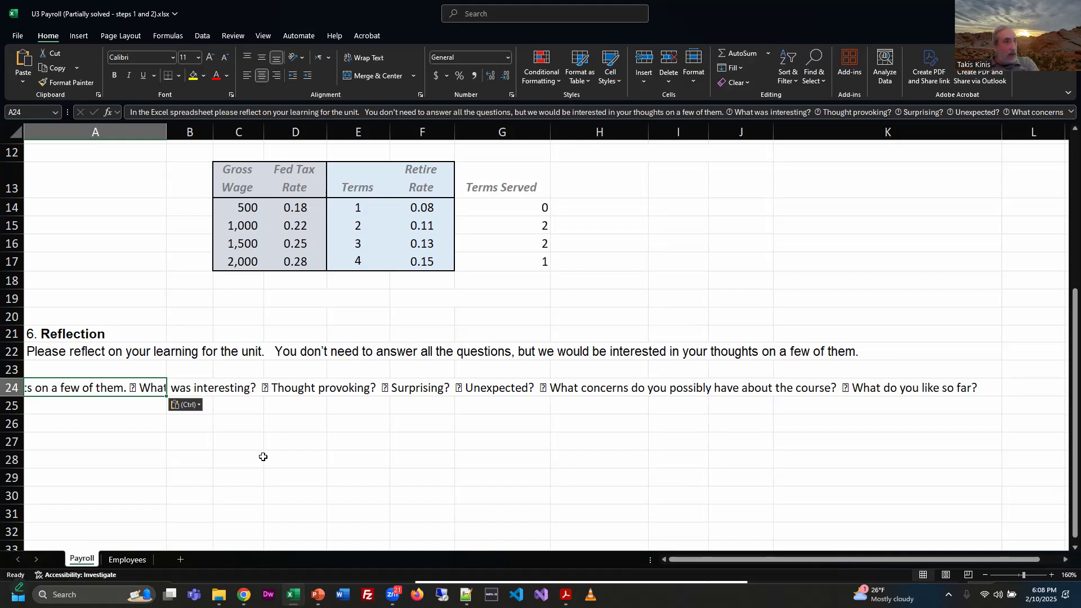
Step: Clear the pasted text from A24, switch back to the instructions PDF in the browser and deselect the Reflection text
key("Delete")
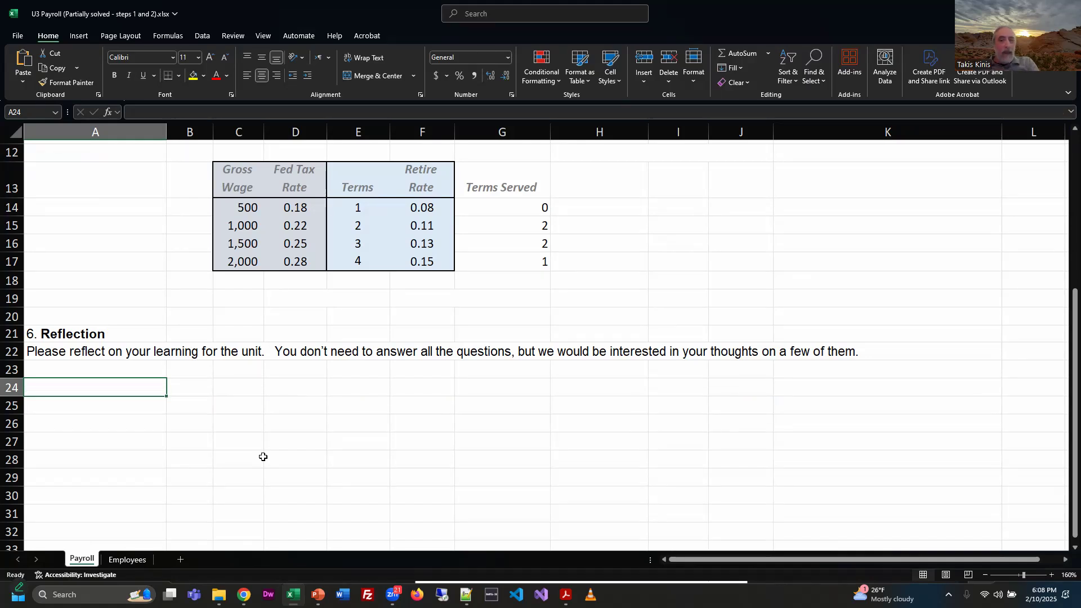
key("alt+Tab")
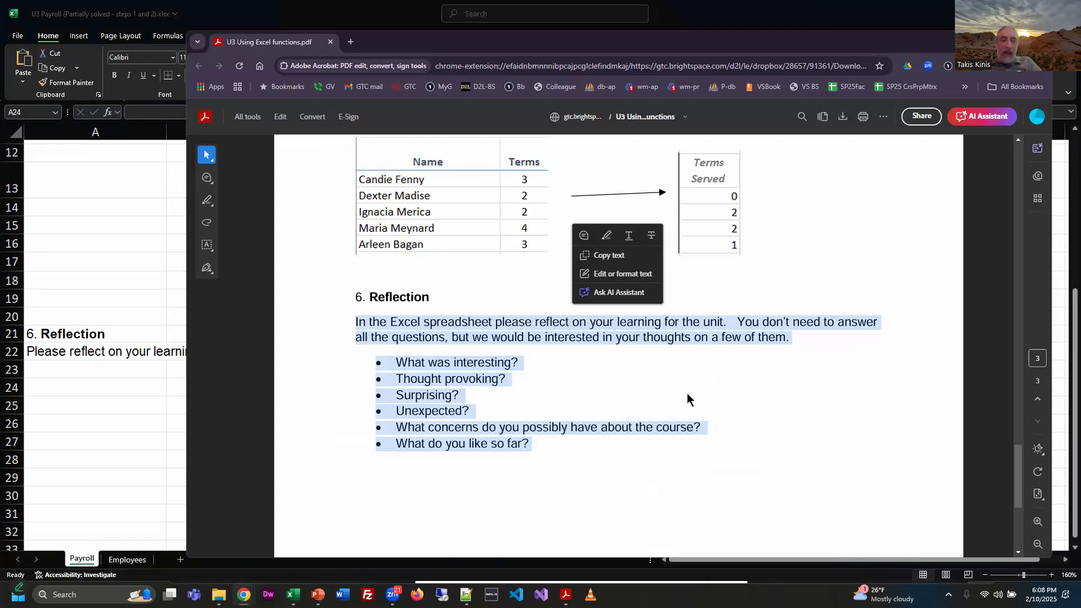
left_click(687, 398)
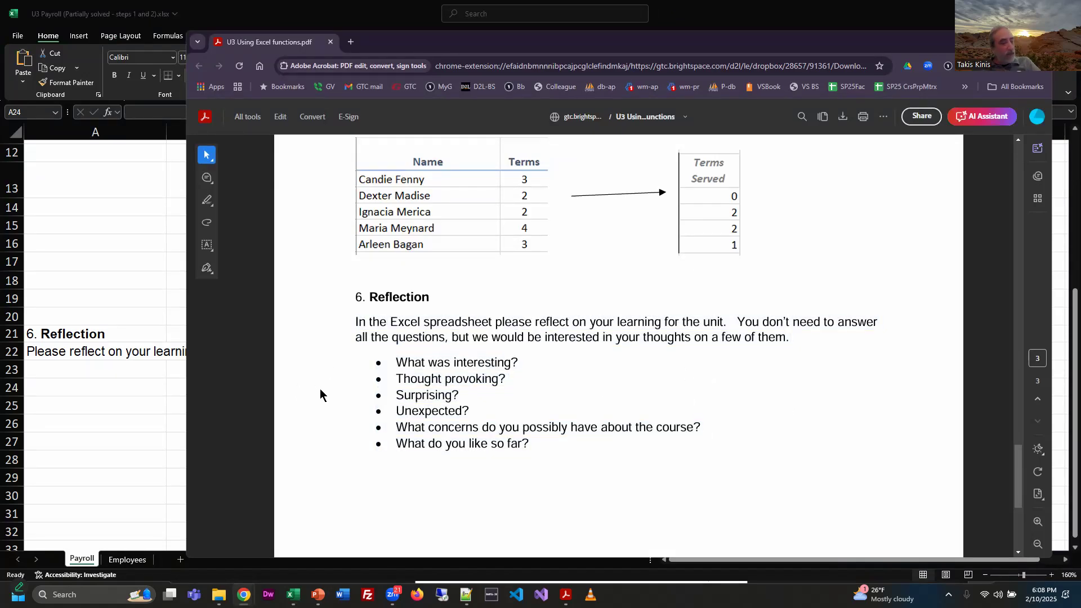